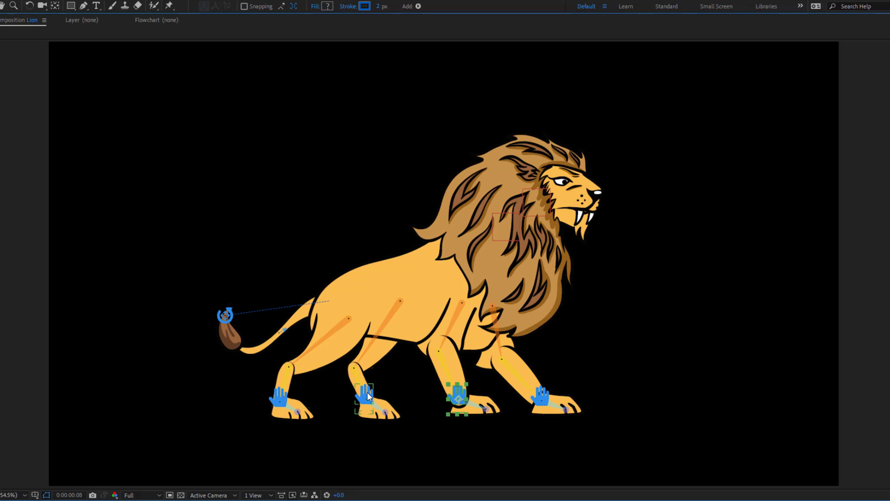
# Step: Test the rig by swinging the lion's tail and shifting its body and head right
pyautogui.click(236, 312)
pyautogui.moveTo(237, 312)
pyautogui.mouseDown()
pyautogui.moveTo(235, 269)
pyautogui.moveTo(234, 313)
pyautogui.mouseUp()
pyautogui.moveTo(377, 278); pyautogui.dragTo(398, 277)
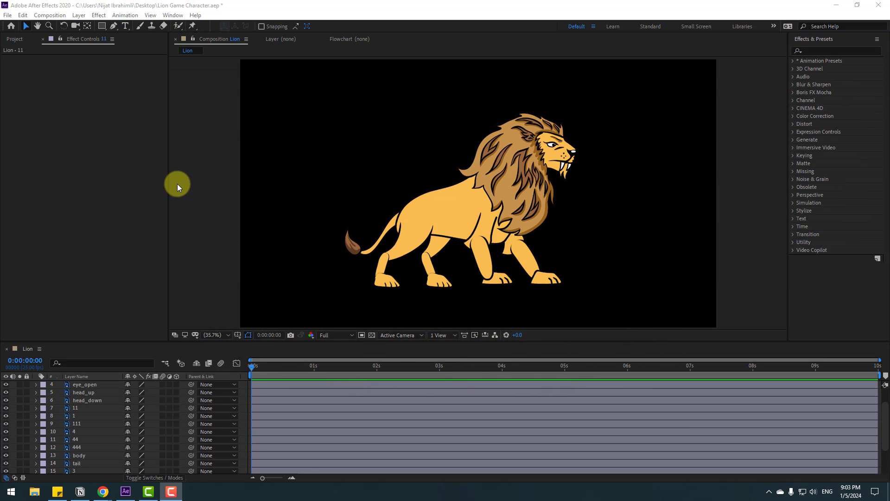
# Step: Launch Duik Angela.jsx from the Window menu and widen its panel
pyautogui.click(173, 15)
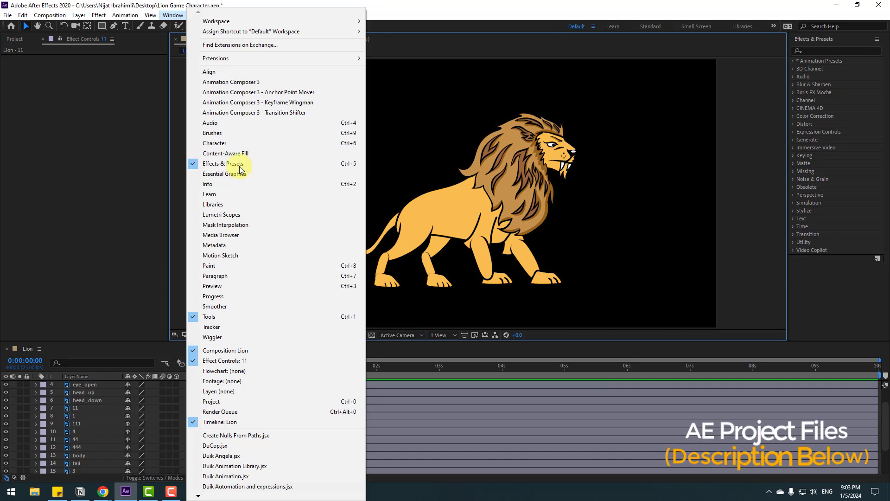
pyautogui.click(223, 456)
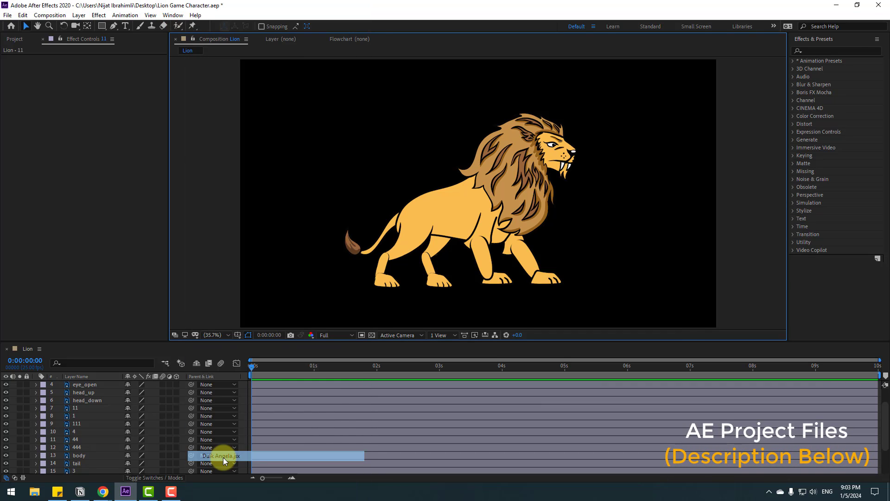
pyautogui.moveTo(724, 147); pyautogui.dragTo(572, 146)
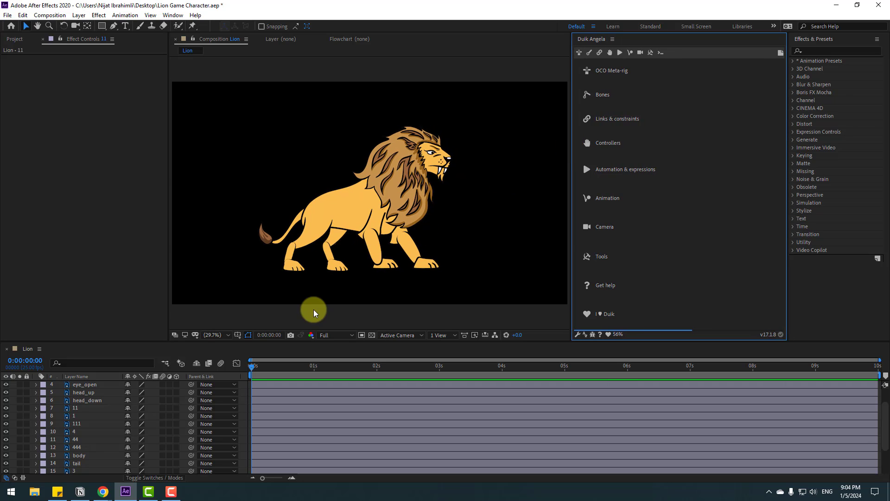
# Step: Solo leg layers 1, 111 and 11 and zoom in on the leg over the transparency grid
pyautogui.click(82, 416)
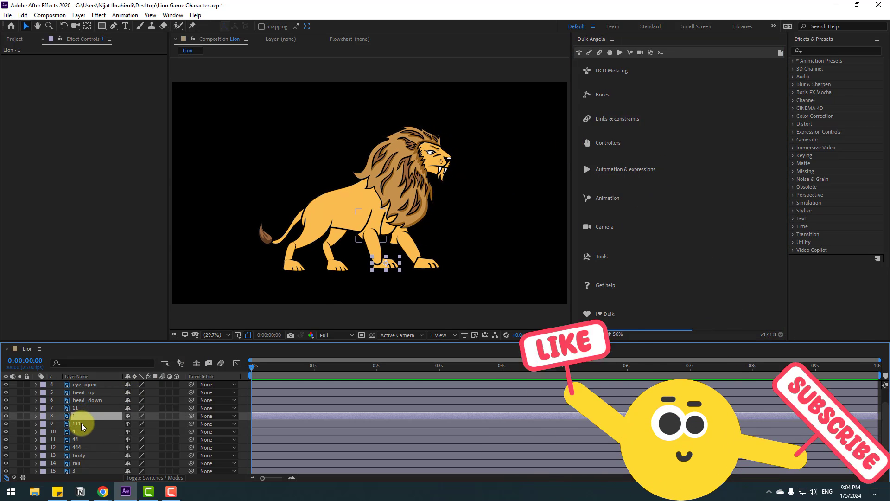
pyautogui.keyDown('ctrl'); pyautogui.click(80, 423); pyautogui.keyUp('ctrl')
pyautogui.keyDown('ctrl'); pyautogui.click(80, 409); pyautogui.keyUp('ctrl')
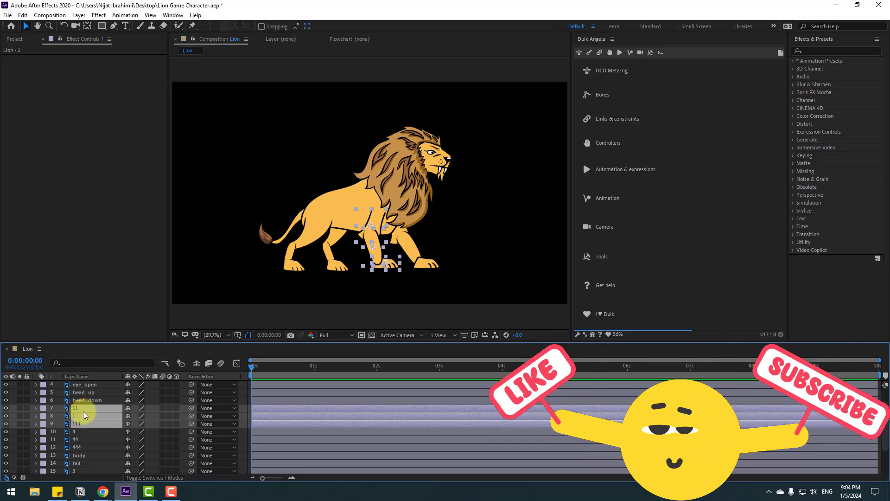
pyautogui.click(19, 408)
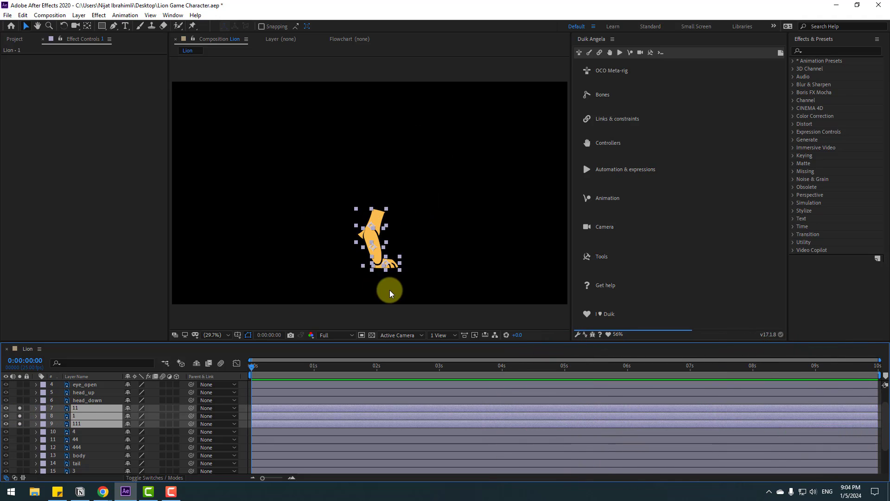
pyautogui.scroll(1, 334, 260)
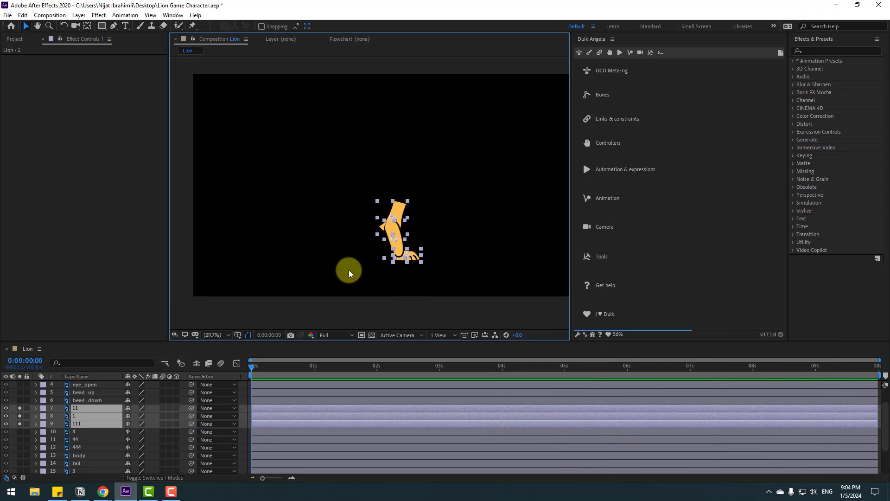
pyautogui.click(372, 339)
pyautogui.scroll(3, 423, 241)
pyautogui.moveTo(347, 299); pyautogui.dragTo(288, 199)
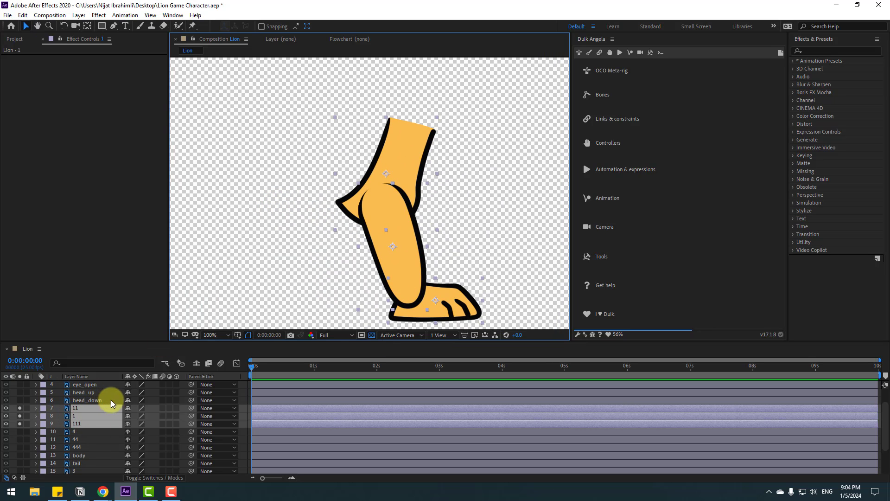
# Step: Lower the three leg layers' opacity to 44%
pyautogui.press('t')
pyautogui.moveTo(125, 416)
pyautogui.mouseDown()
pyautogui.moveTo(104, 411)
pyautogui.moveTo(113, 412)
pyautogui.mouseUp()
pyautogui.press('h')
pyautogui.moveTo(307, 280); pyautogui.dragTo(277, 254)
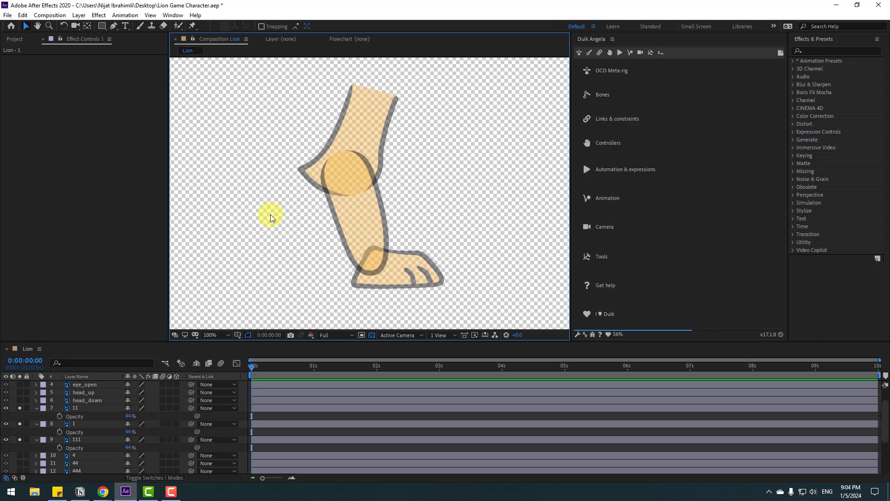
# Step: Draw a Pen path from the top of the front leg through the knee and ankle to the toes
pyautogui.click(116, 29)
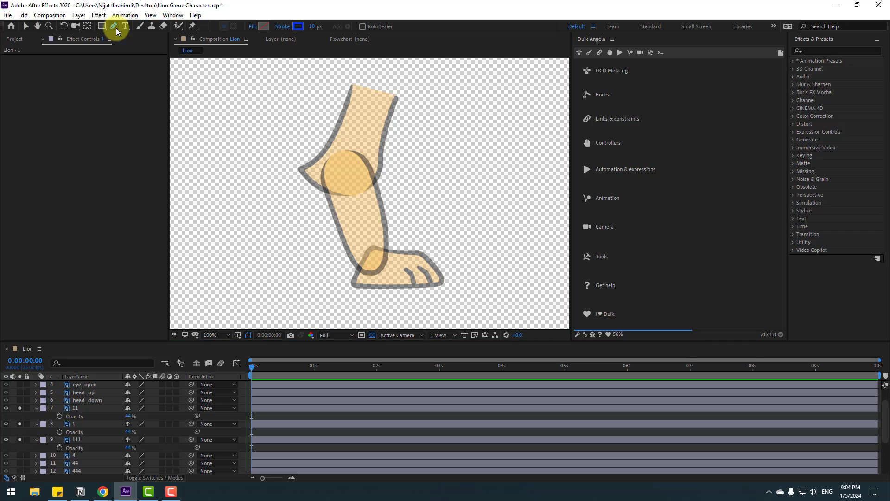
pyautogui.click(372, 92)
pyautogui.click(364, 253)
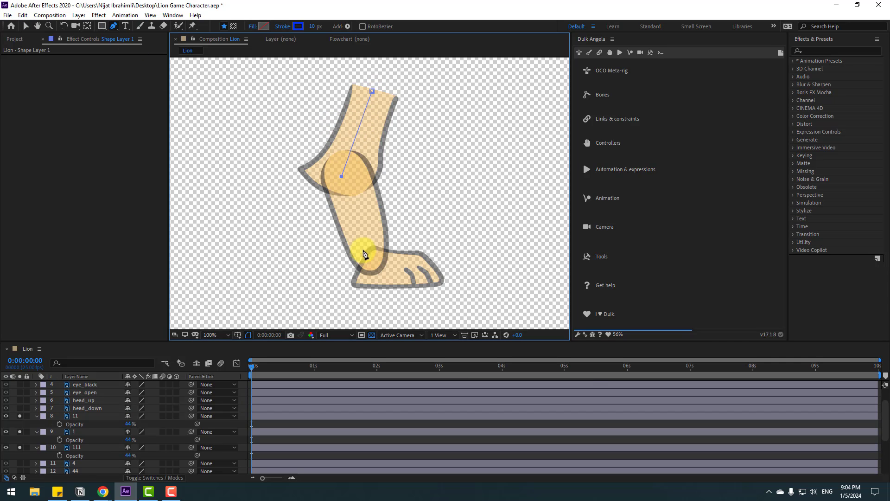
pyautogui.click(391, 289)
pyautogui.click(411, 282)
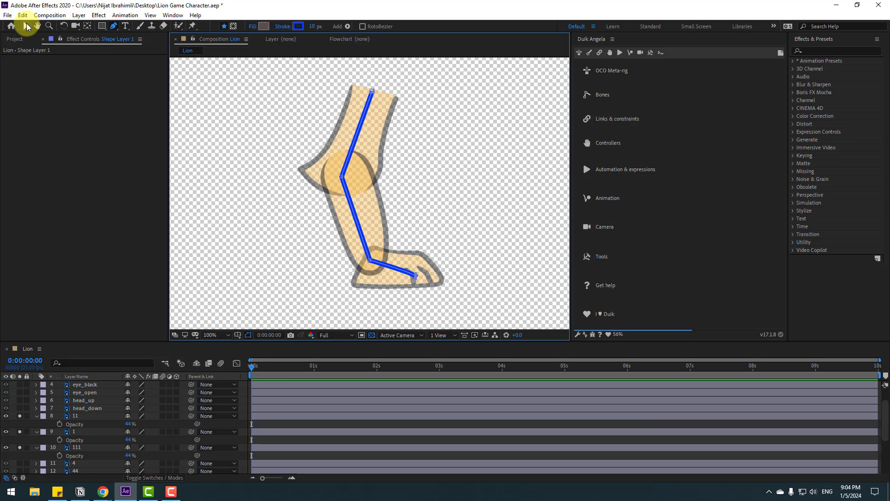
# Step: Build a Duik arm bone chain along the path from the Bones tools
pyautogui.click(591, 53)
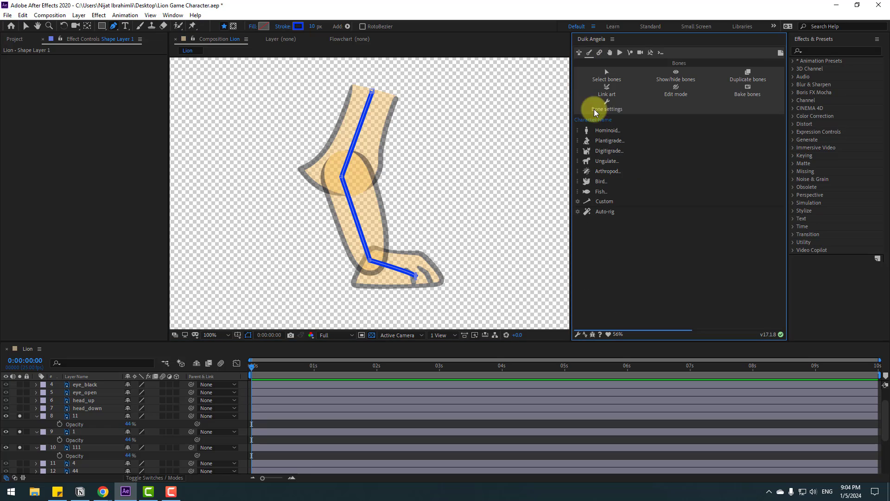
pyautogui.click(606, 132)
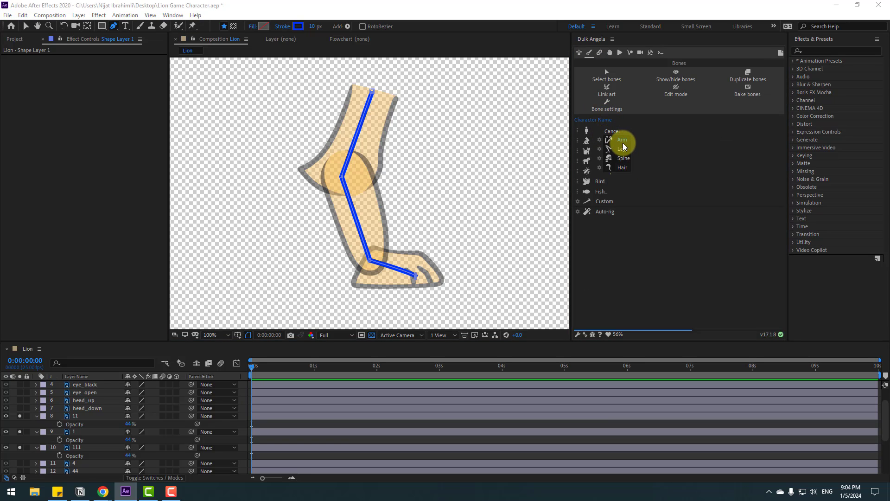
pyautogui.click(622, 143)
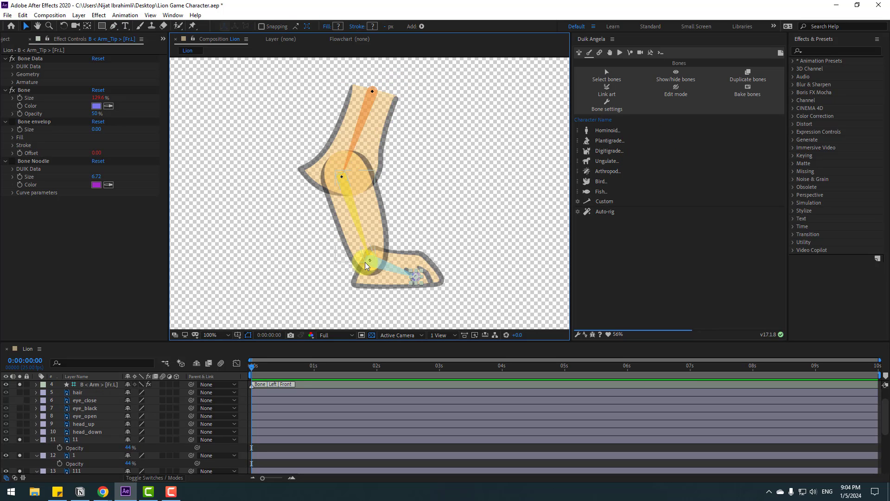
# Step: Rename the front-leg bone layers 111, 11 and 1
pyautogui.scroll(3, 80, 426)
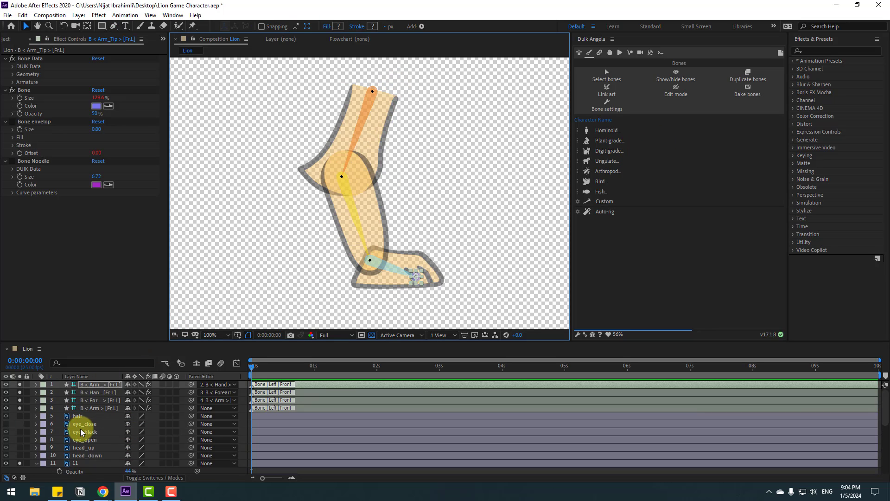
pyautogui.click(91, 409)
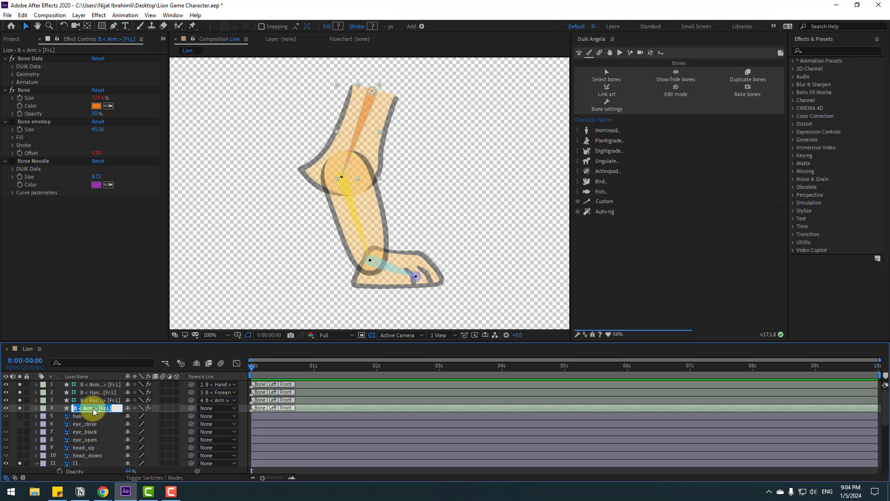
pyautogui.press('Return')
pyautogui.click(88, 401)
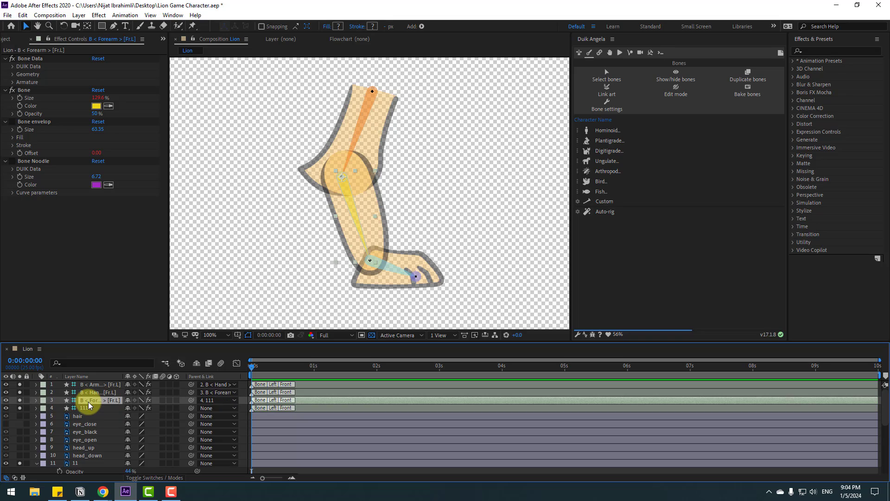
pyautogui.write('11')
pyautogui.press('Return')
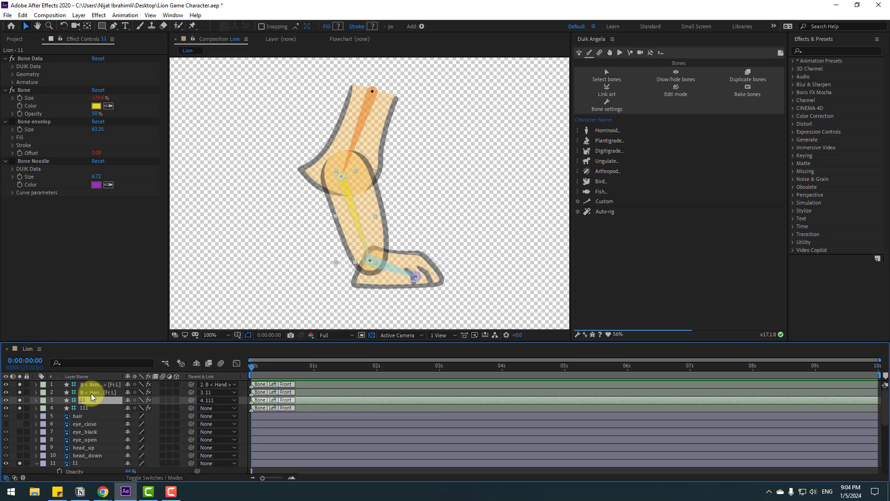
pyautogui.click(91, 394)
pyautogui.write('1')
pyautogui.press('Return')
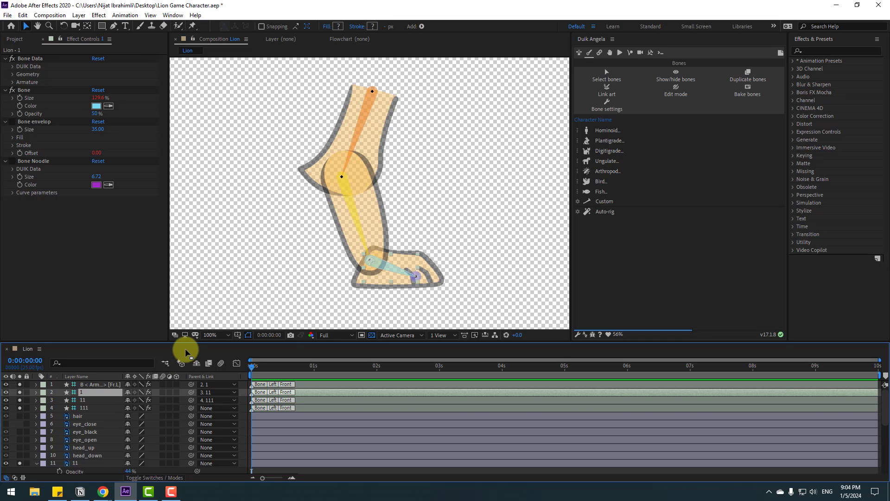
# Step: Parent leg art layers 1, 11 and 111 to their matching bones
pyautogui.moveTo(185, 341); pyautogui.dragTo(185, 274)
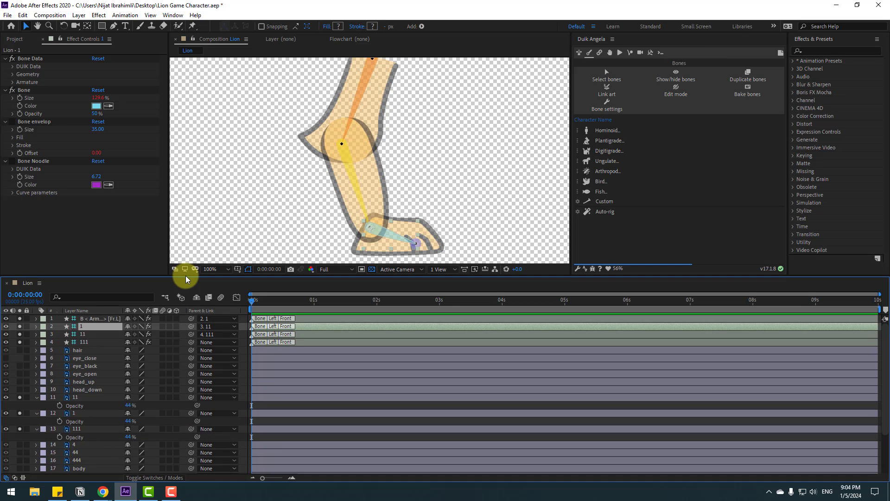
pyautogui.click(76, 414)
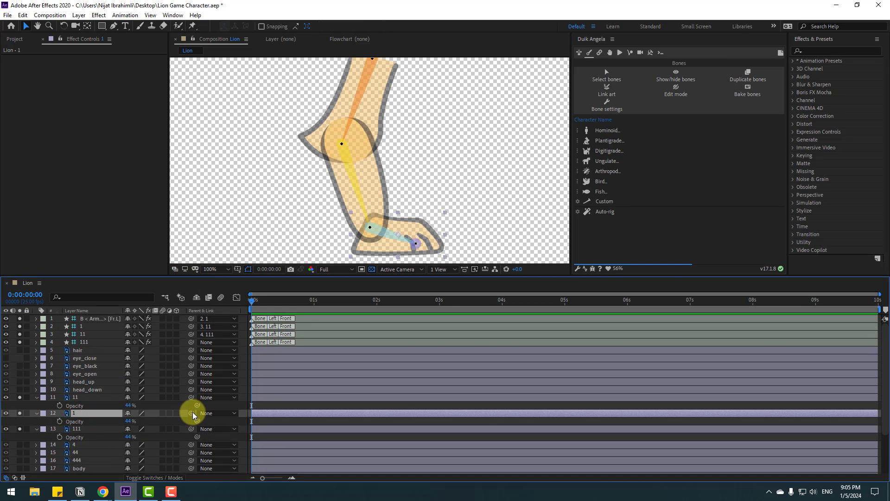
pyautogui.moveTo(193, 414); pyautogui.dragTo(82, 328)
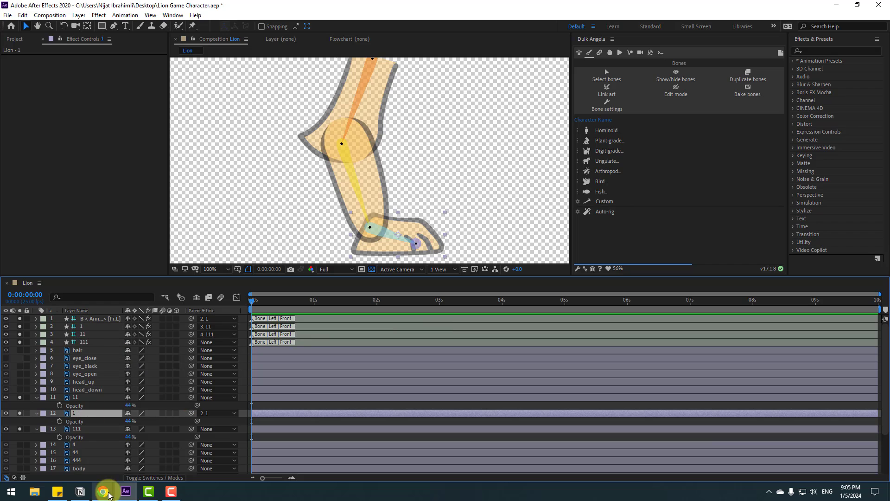
pyautogui.click(76, 400)
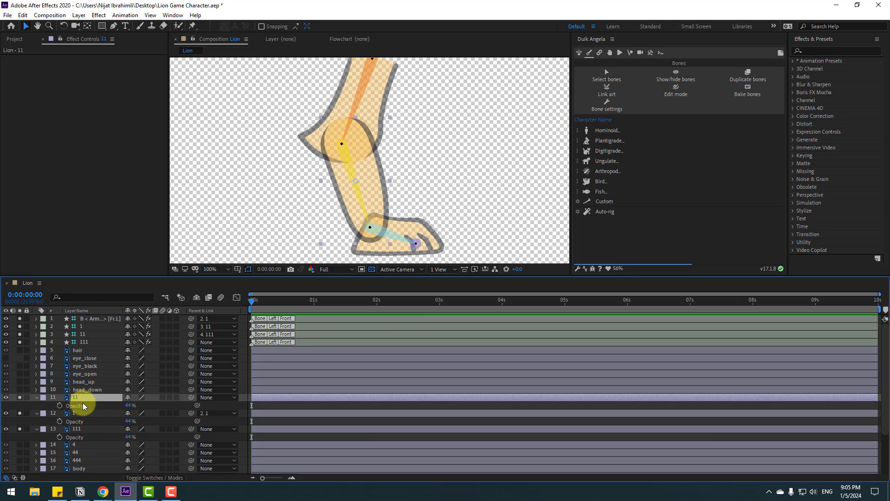
pyautogui.moveTo(191, 399); pyautogui.dragTo(77, 334)
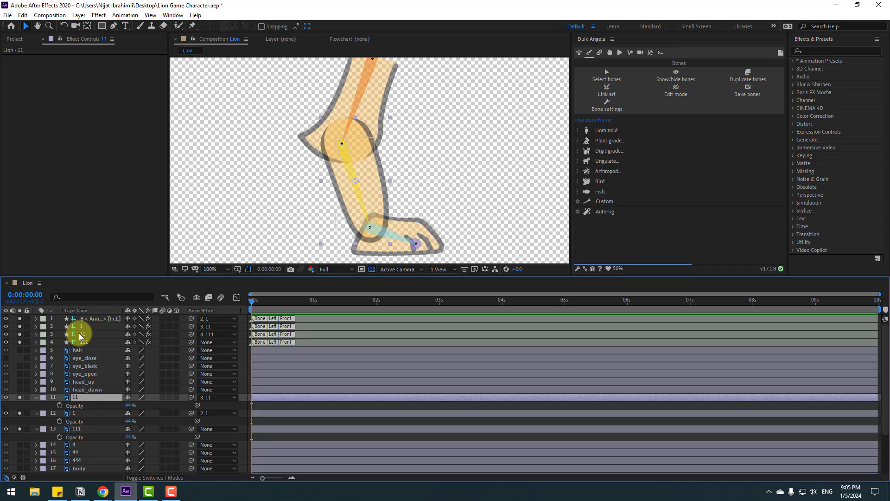
pyautogui.click(78, 431)
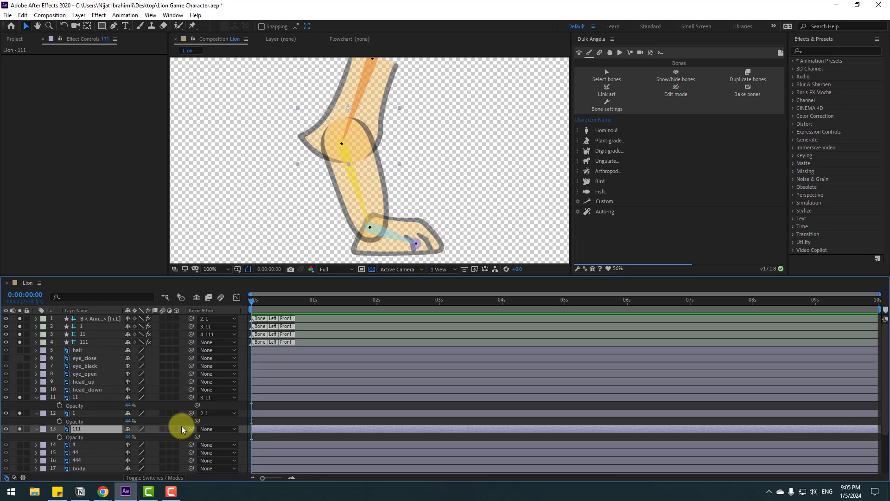
pyautogui.moveTo(190, 429); pyautogui.dragTo(80, 345)
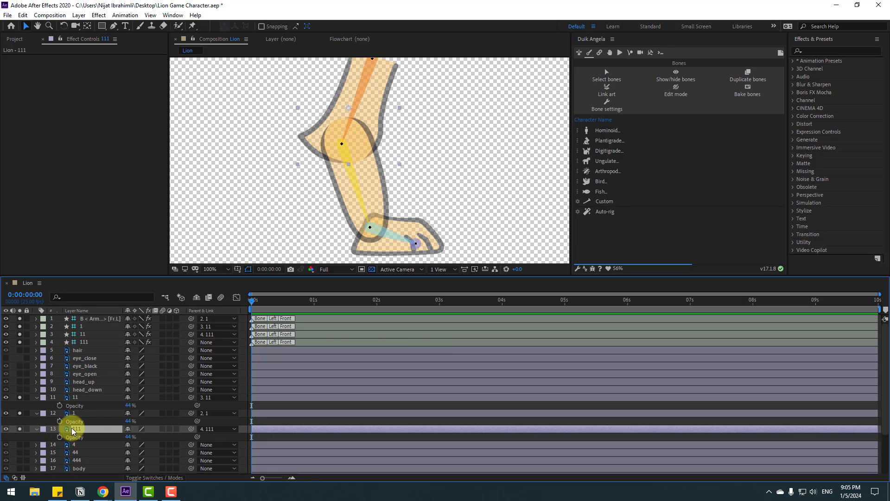
pyautogui.click(79, 397)
# Step: Restore the three leg art layers to 100% opacity
pyautogui.keyDown('ctrl'); pyautogui.click(75, 413); pyautogui.keyUp('ctrl')
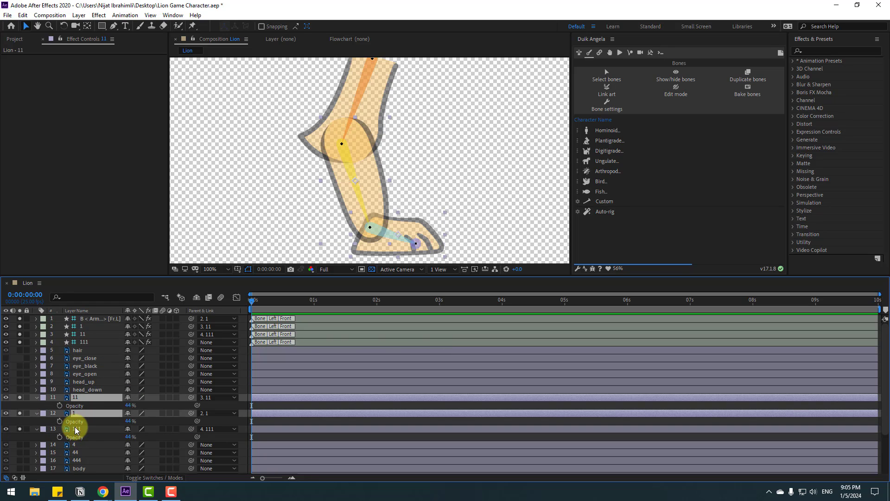
pyautogui.keyDown('ctrl'); pyautogui.click(74, 429); pyautogui.keyUp('ctrl')
pyautogui.moveTo(130, 408); pyautogui.dragTo(177, 410)
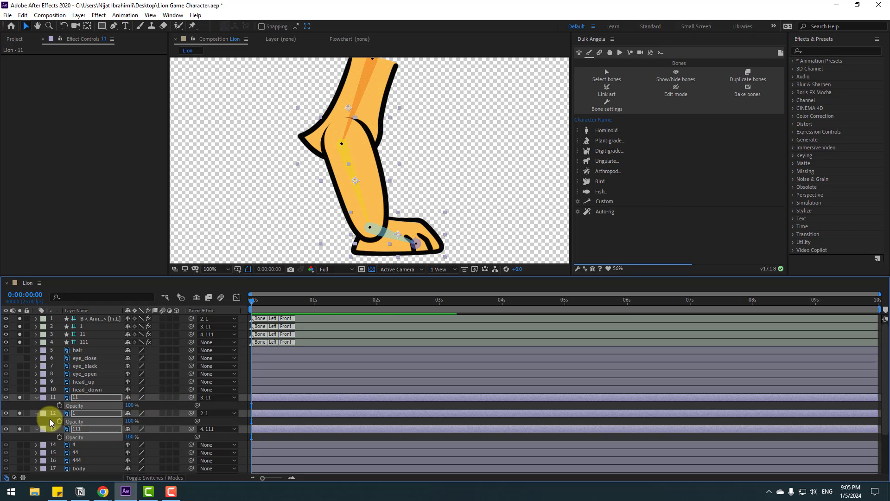
# Step: Unsolo the leg art and bone layers and collapse their opacity rows
pyautogui.click(20, 397)
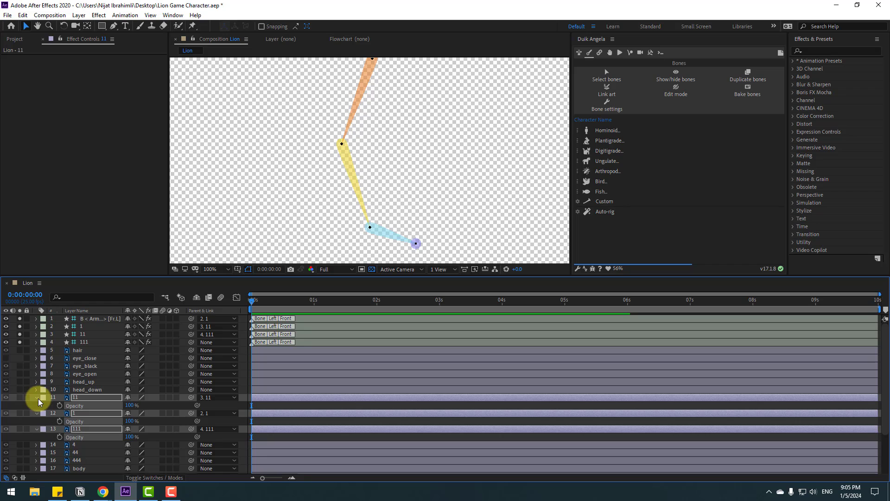
pyautogui.click(37, 399)
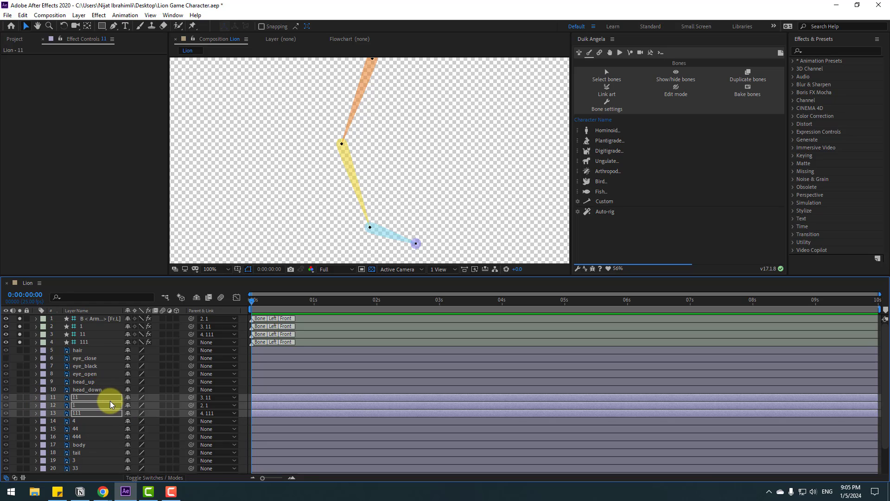
pyautogui.click(84, 341)
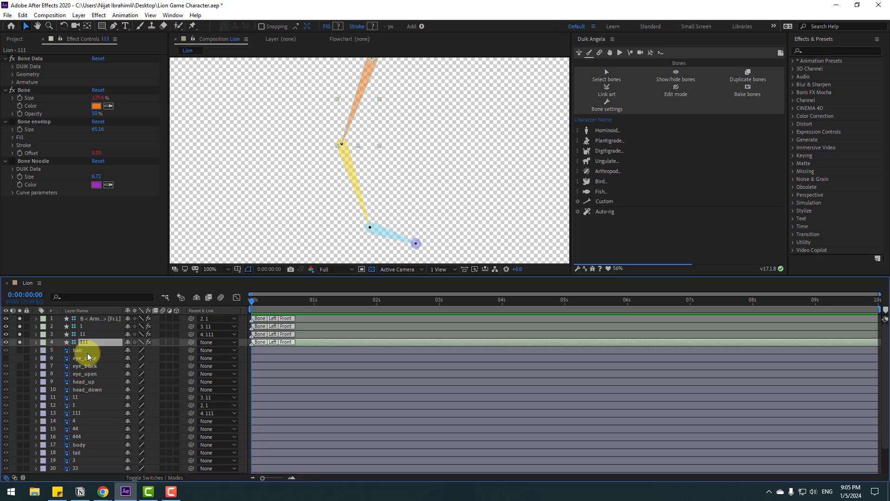
pyautogui.keyDown('shift'); pyautogui.click(86, 320); pyautogui.keyUp('shift')
pyautogui.click(20, 318)
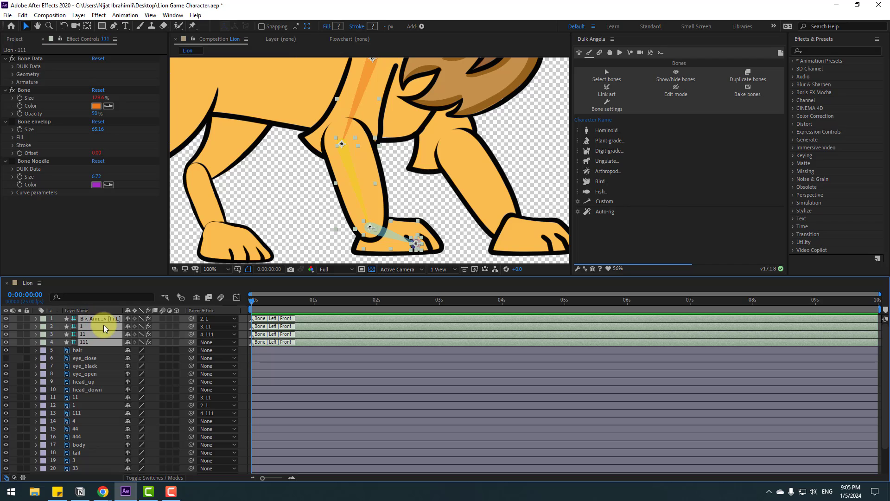
# Step: Auto-rig the front-leg bones with Duik and test the new IK controller
pyautogui.click(611, 212)
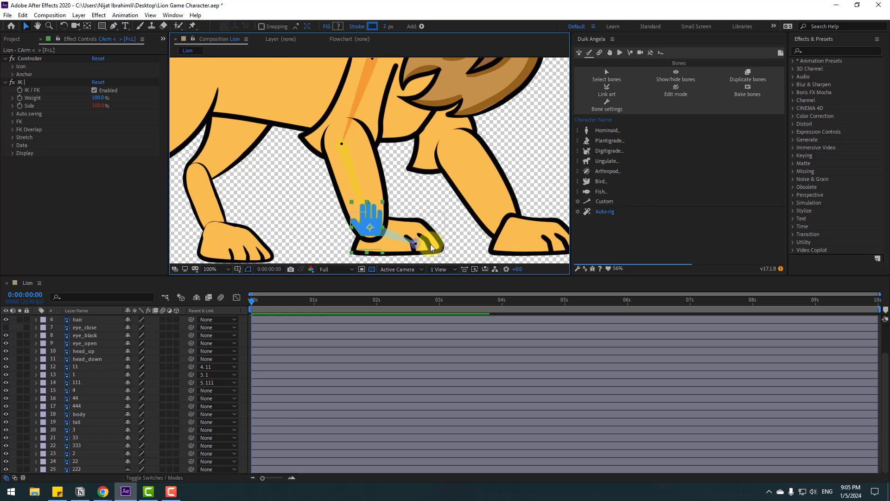
pyautogui.scroll(3, 84, 350)
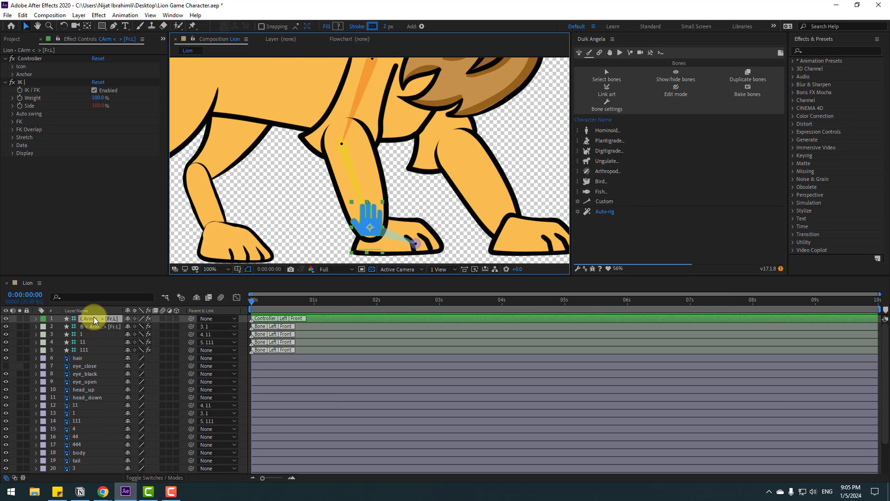
pyautogui.press(',')
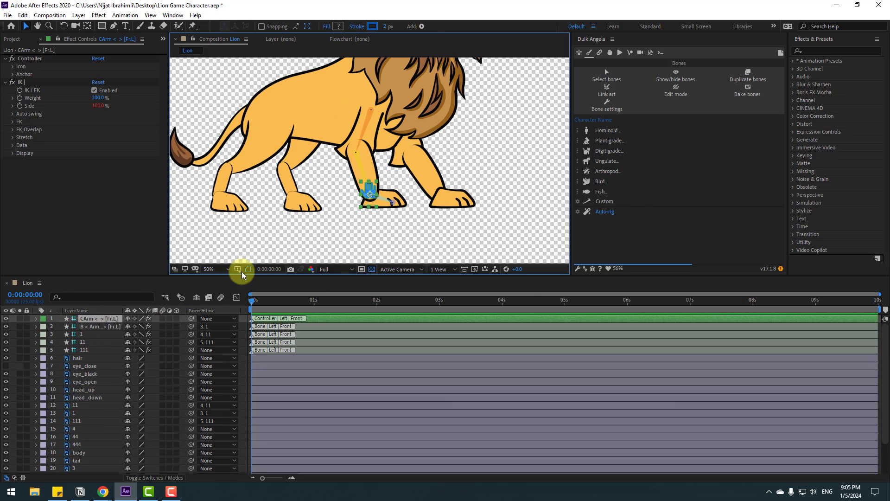
pyautogui.click(92, 326)
pyautogui.click(88, 319)
pyautogui.moveTo(370, 194)
pyautogui.mouseDown()
pyautogui.moveTo(374, 181)
pyautogui.moveTo(341, 195)
pyautogui.moveTo(364, 199)
pyautogui.moveTo(373, 184)
pyautogui.moveTo(389, 188)
pyautogui.moveTo(370, 192)
pyautogui.mouseUp()
# Step: Rename the leg controller layer HAND_LEFT
pyautogui.click(90, 320)
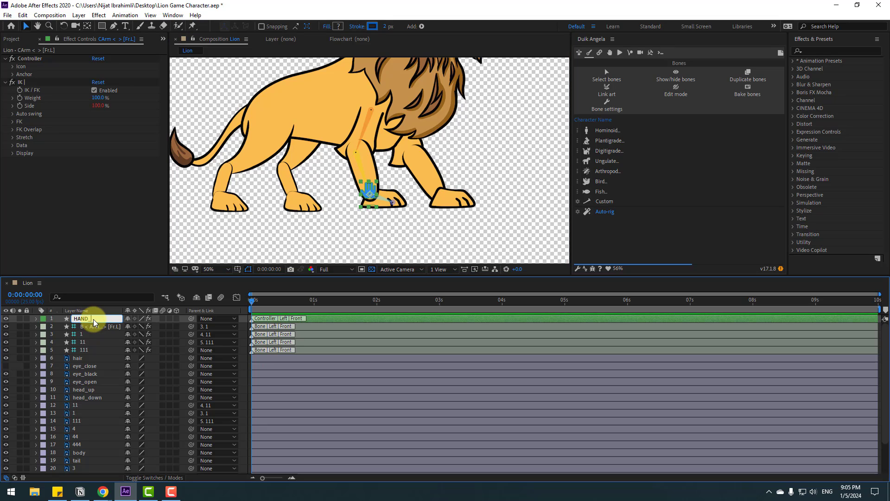
pyautogui.write('HAND_LEFT')
pyautogui.press('Return')
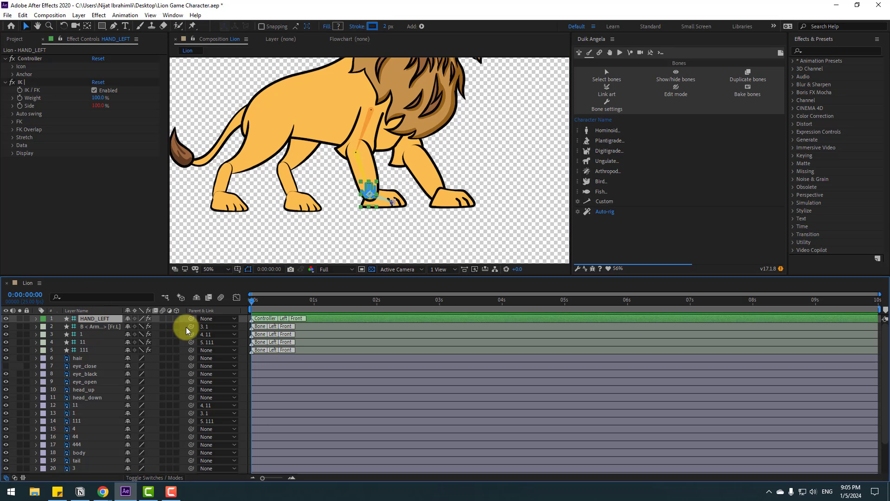
# Step: Parent bone 111 to the body layer and move the body to test the leg
pyautogui.click(84, 349)
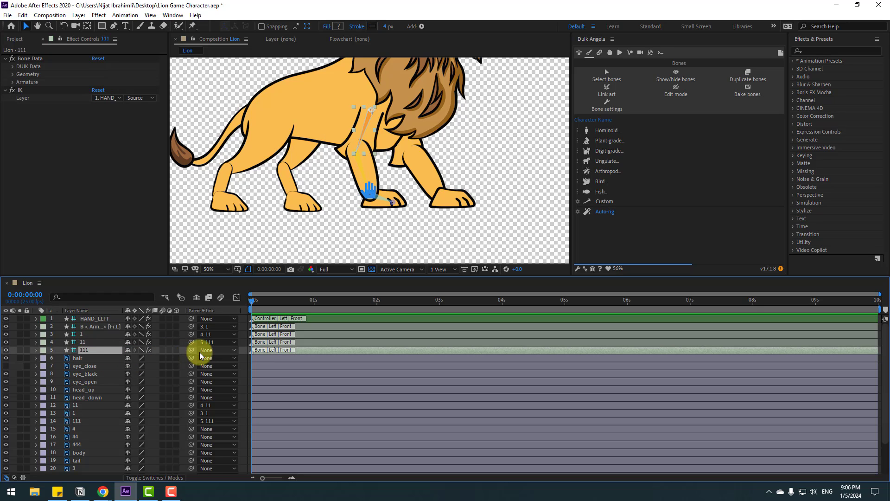
pyautogui.moveTo(193, 353); pyautogui.dragTo(76, 453)
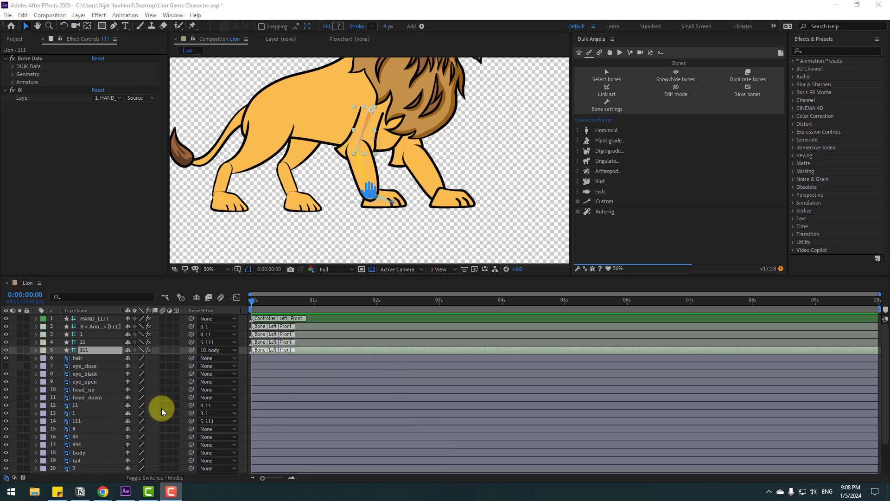
pyautogui.click(79, 454)
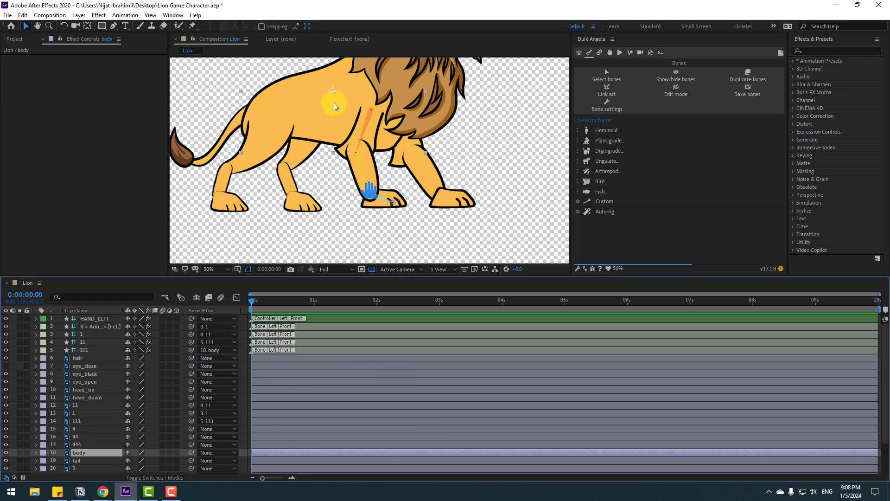
pyautogui.moveTo(334, 125); pyautogui.dragTo(345, 108)
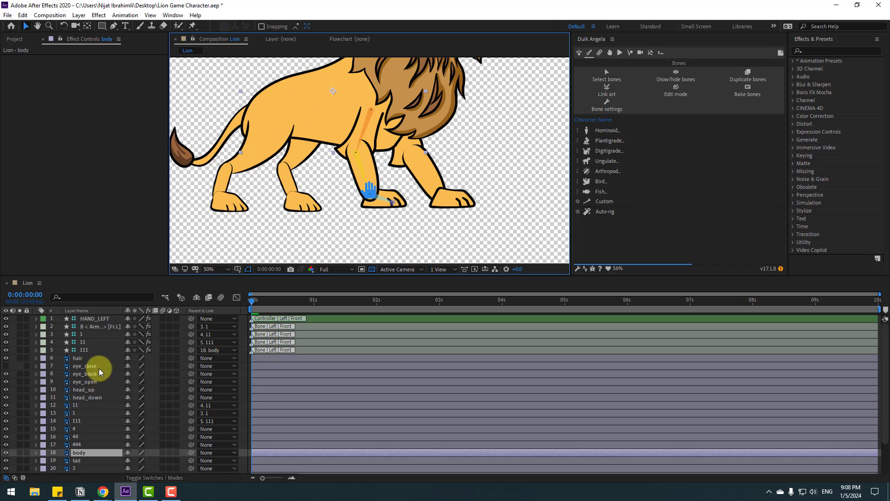
# Step: Mark the leg bones and leg art layers 11, 1, 111 shy and hide shy layers
pyautogui.click(81, 351)
pyautogui.keyDown('ctrl'); pyautogui.click(83, 342); pyautogui.keyUp('ctrl')
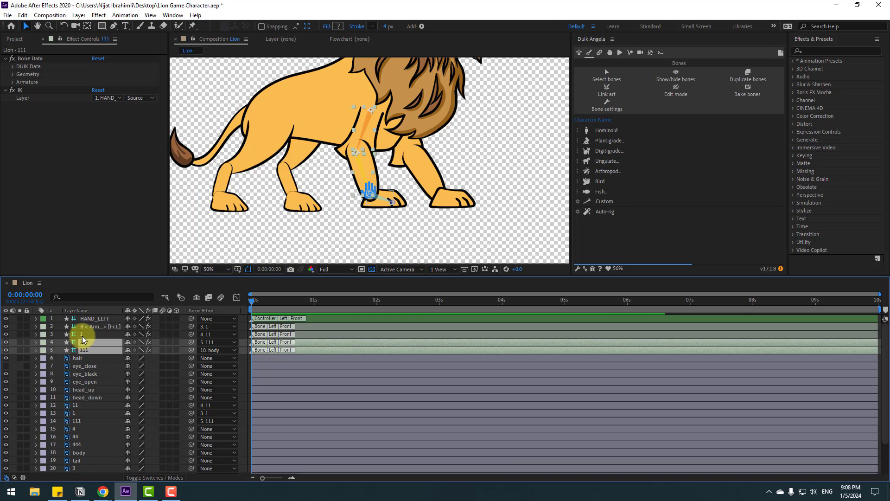
pyautogui.keyDown('ctrl'); pyautogui.click(82, 335); pyautogui.keyUp('ctrl')
pyautogui.keyDown('ctrl'); pyautogui.click(94, 329); pyautogui.keyUp('ctrl')
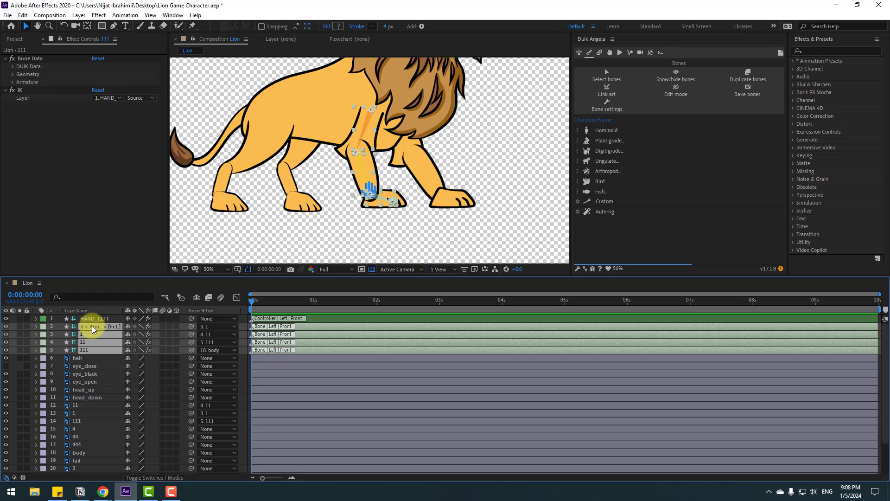
pyautogui.click(128, 327)
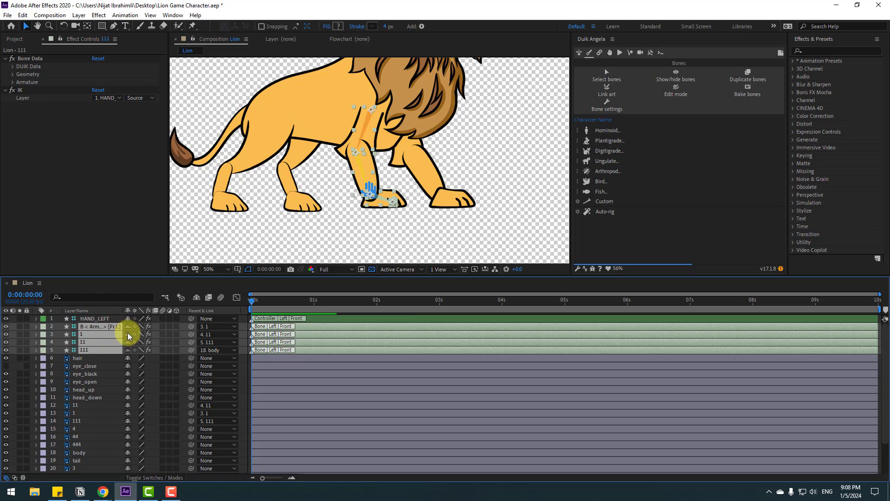
pyautogui.click(78, 406)
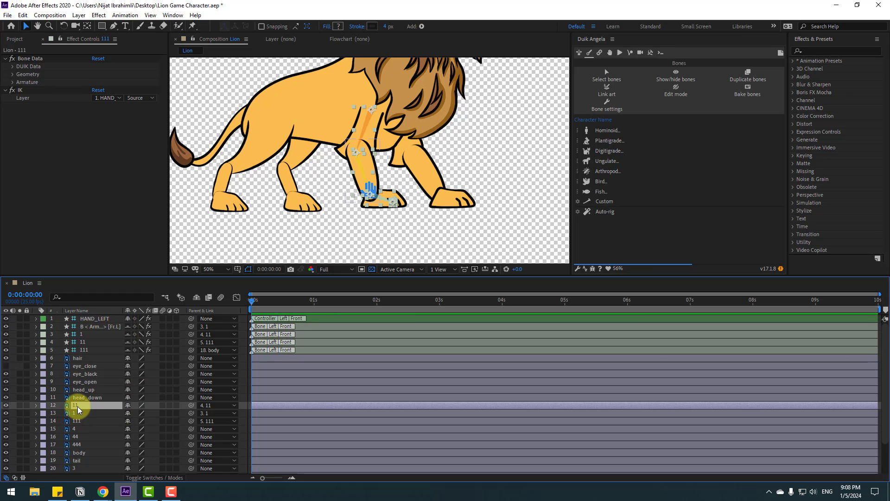
pyautogui.keyDown('ctrl'); pyautogui.click(74, 413); pyautogui.keyUp('ctrl')
pyautogui.keyDown('ctrl'); pyautogui.click(75, 420); pyautogui.keyUp('ctrl')
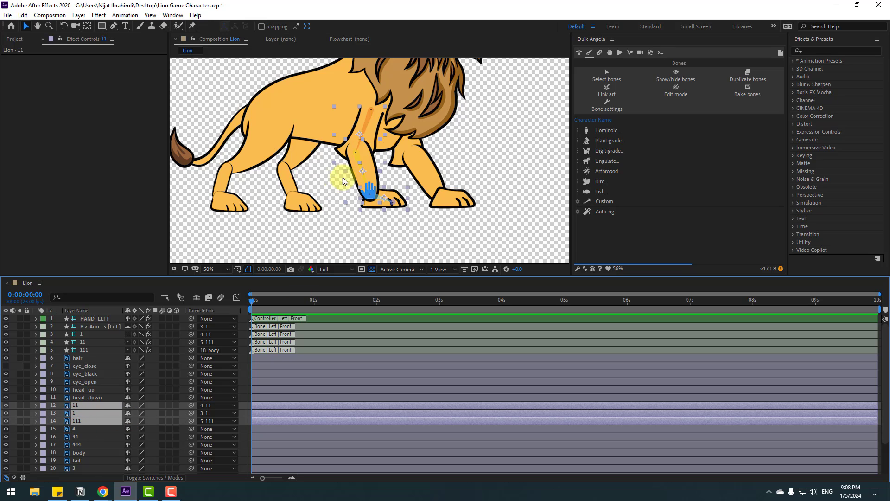
pyautogui.click(129, 407)
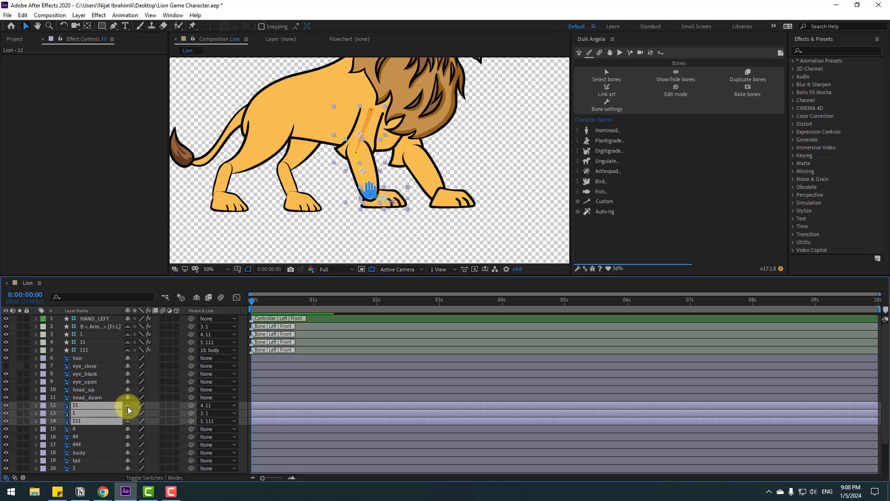
pyautogui.click(199, 301)
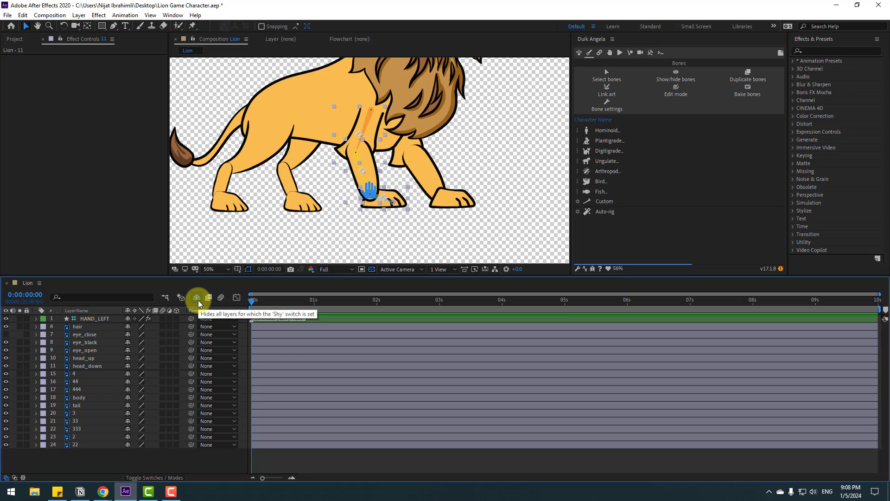
# Step: Check the HAND_LEFT controller, then select the second leg's artwork layer 222
pyautogui.click(314, 233)
pyautogui.click(89, 320)
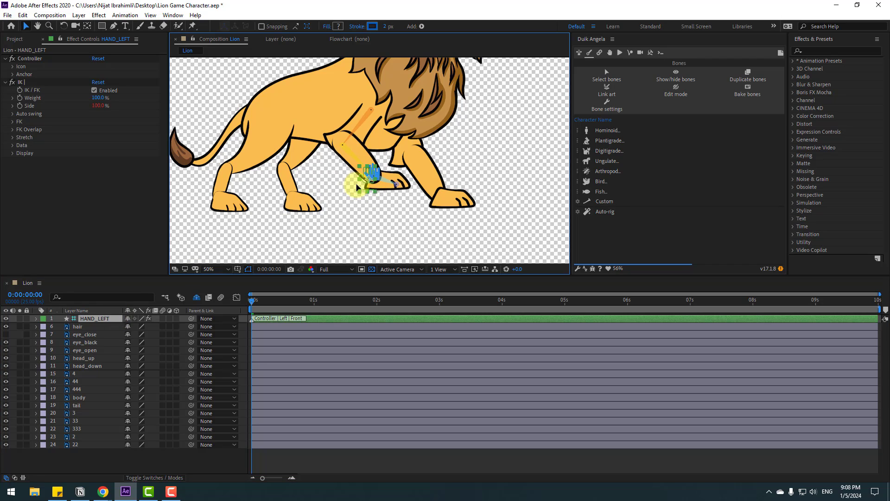
pyautogui.click(219, 282)
pyautogui.click(403, 153)
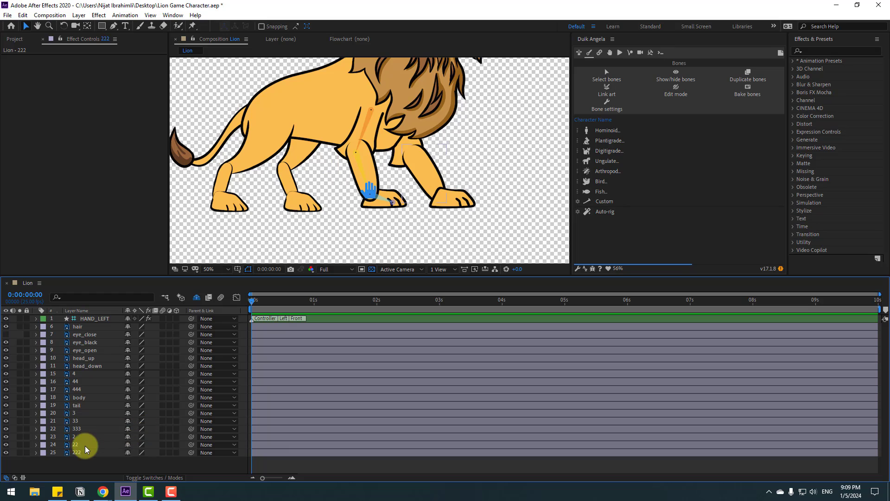
# Step: Solo leg layers 222, 22 and 2 and fade them to 45% opacity
pyautogui.click(75, 453)
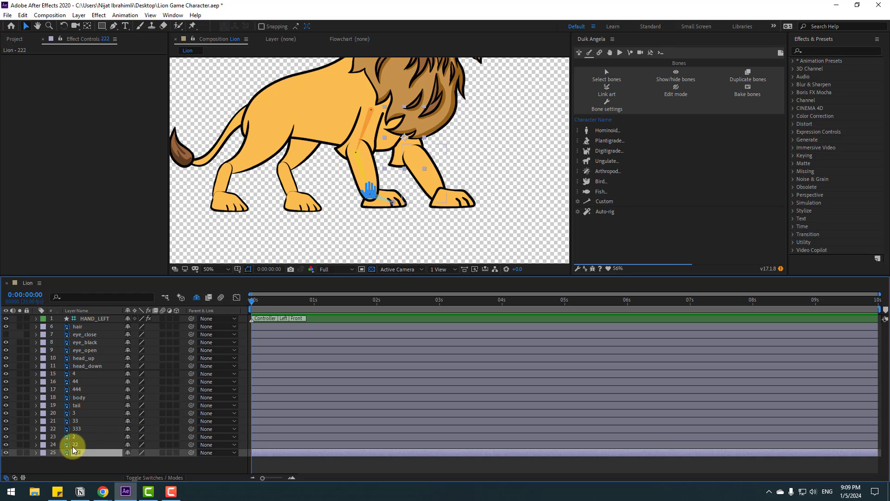
pyautogui.keyDown('shift'); pyautogui.click(74, 444); pyautogui.keyUp('shift')
pyautogui.keyDown('shift'); pyautogui.click(77, 437); pyautogui.keyUp('shift')
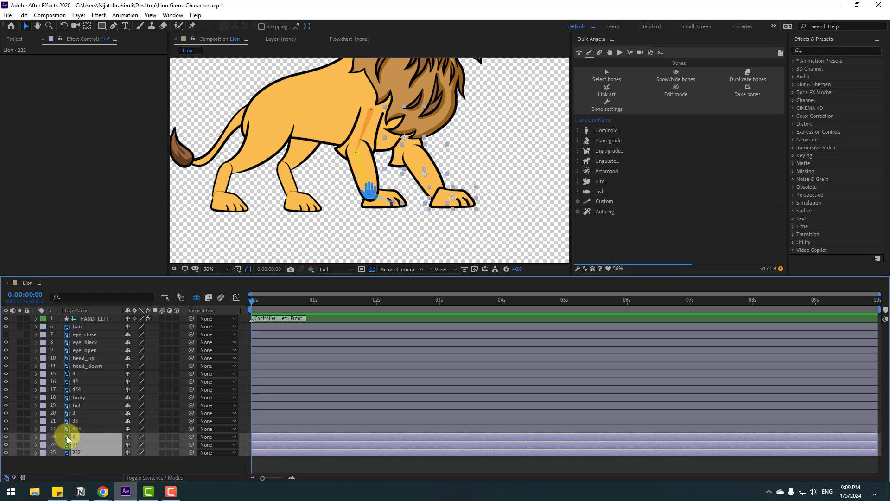
pyautogui.click(19, 437)
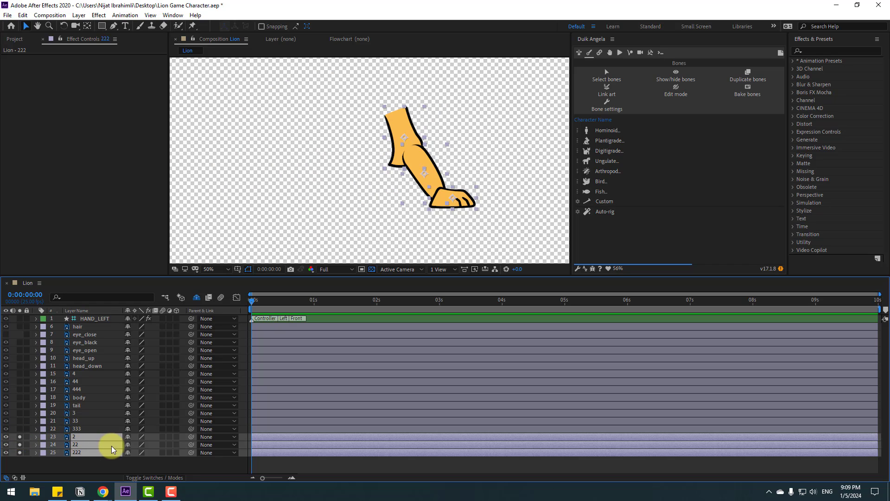
pyautogui.press('t')
pyautogui.moveTo(129, 439); pyautogui.dragTo(74, 441)
pyautogui.click(283, 155)
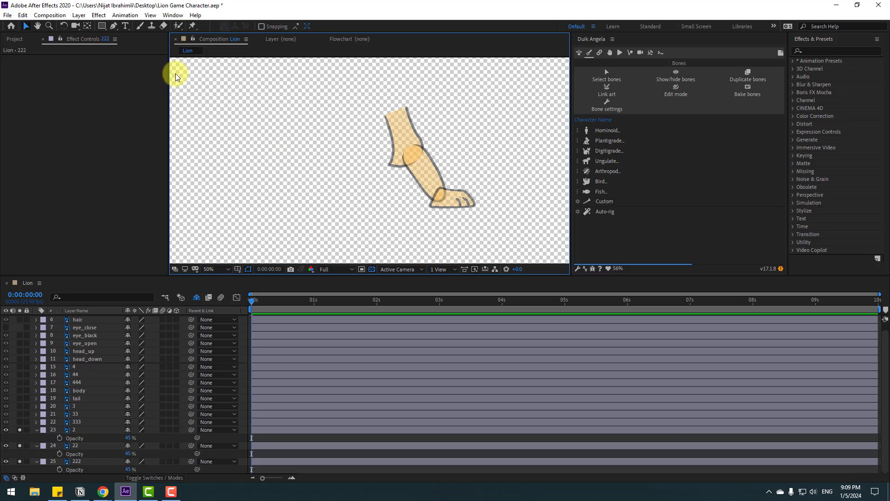
# Step: Draw a Pen path from the leg's top through the knee to the paw
pyautogui.click(113, 26)
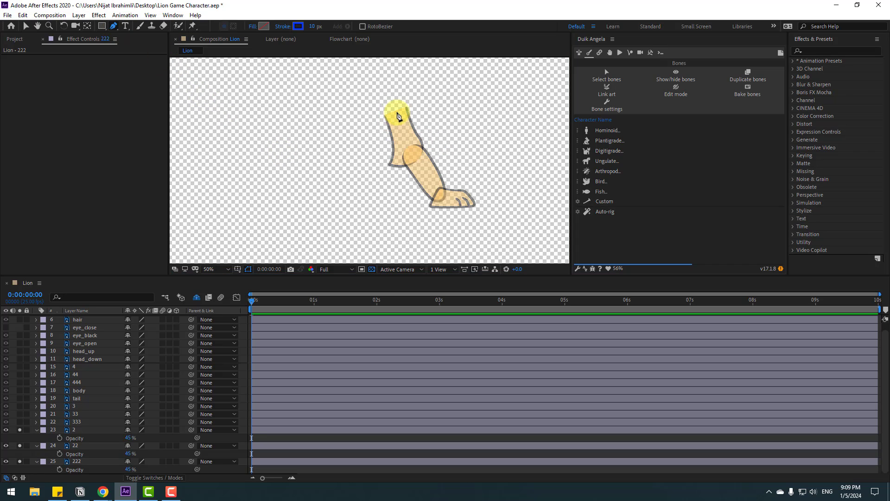
pyautogui.click(396, 113)
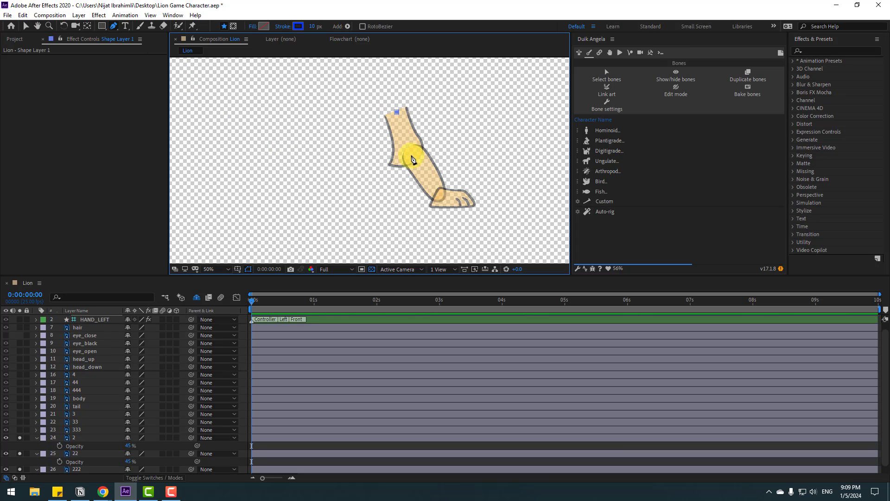
pyautogui.click(449, 200)
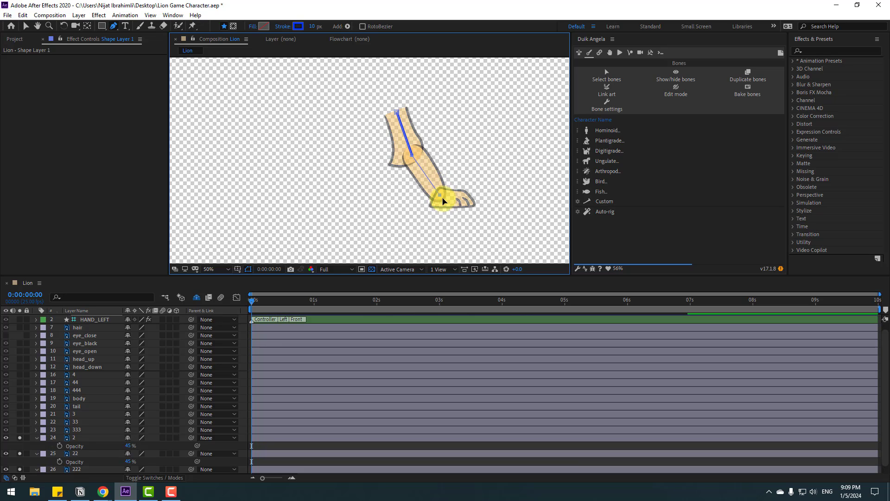
pyautogui.click(460, 207)
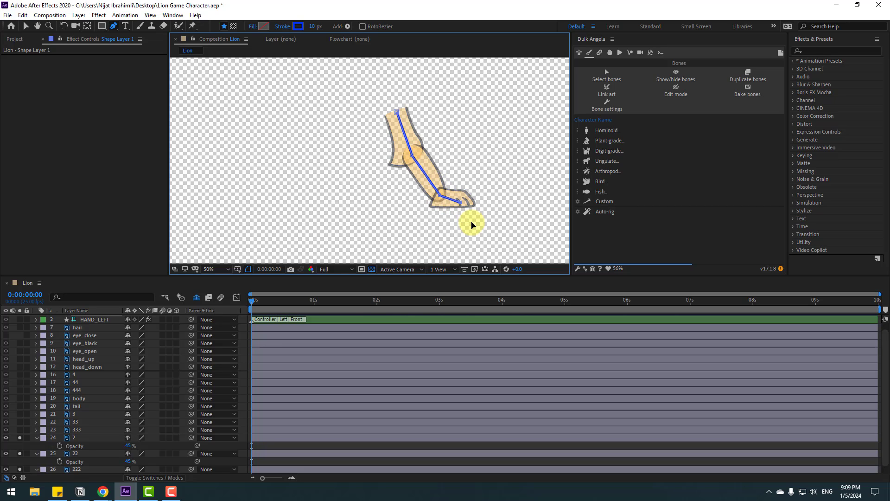
# Step: Create a Duik Hominoid arm bone chain along the second leg
pyautogui.click(602, 130)
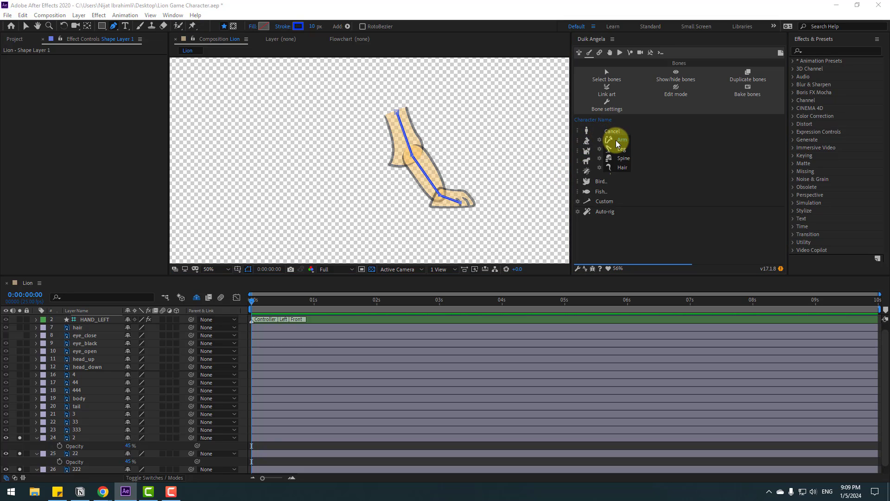
pyautogui.click(607, 140)
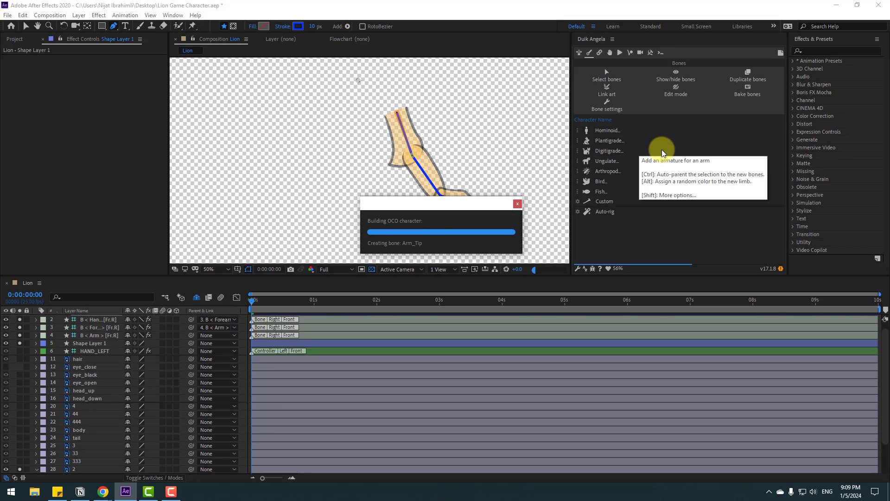
pyautogui.scroll(1, 95, 312)
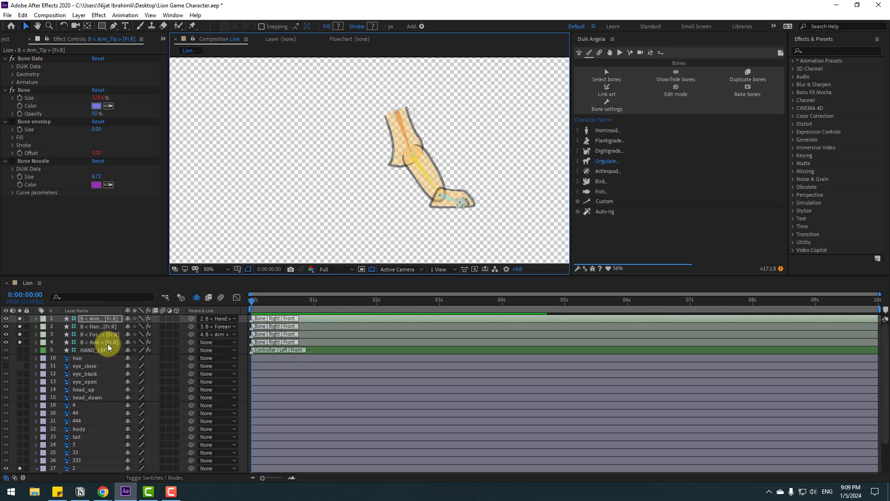
# Step: Rename the upper arm, forearm and hand bones 222, 22 and 2
pyautogui.click(95, 344)
pyautogui.click(395, 129)
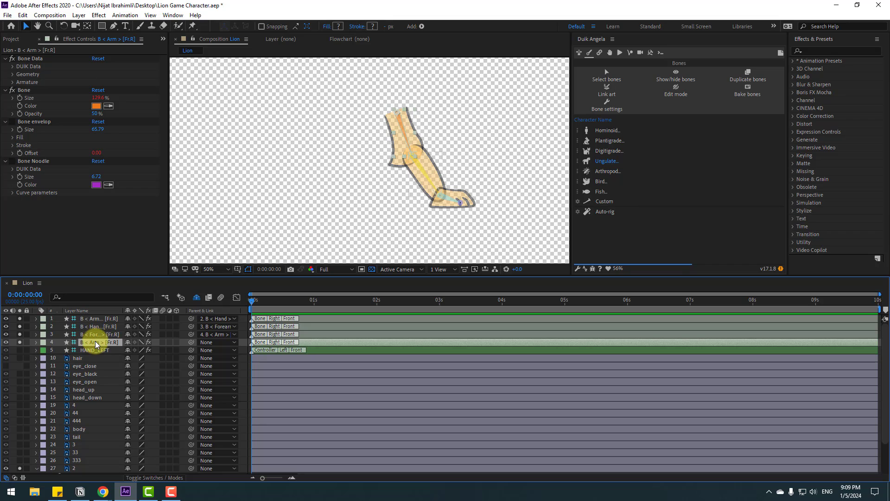
pyautogui.press('Return')
pyautogui.write('222')
pyautogui.press('Return')
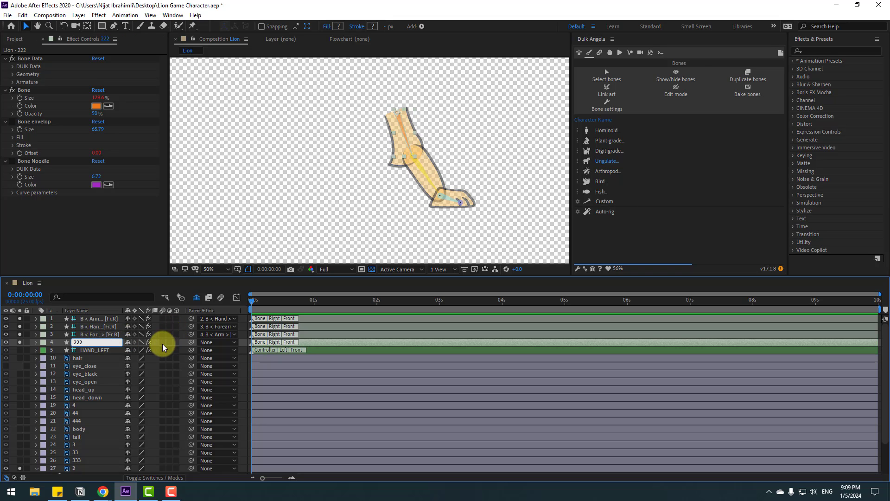
pyautogui.click(99, 334)
pyautogui.press('Return')
pyautogui.write('22')
pyautogui.press('Return')
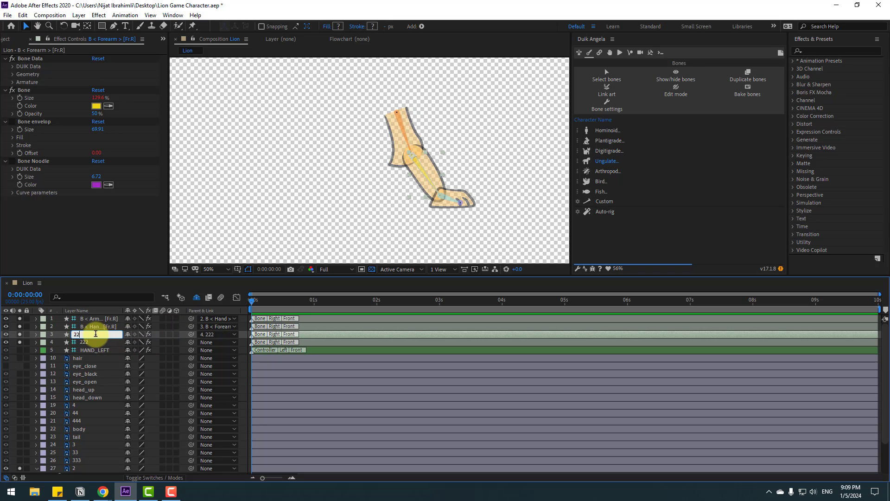
pyautogui.click(90, 327)
pyautogui.press('Return')
pyautogui.write('2')
pyautogui.press('Return')
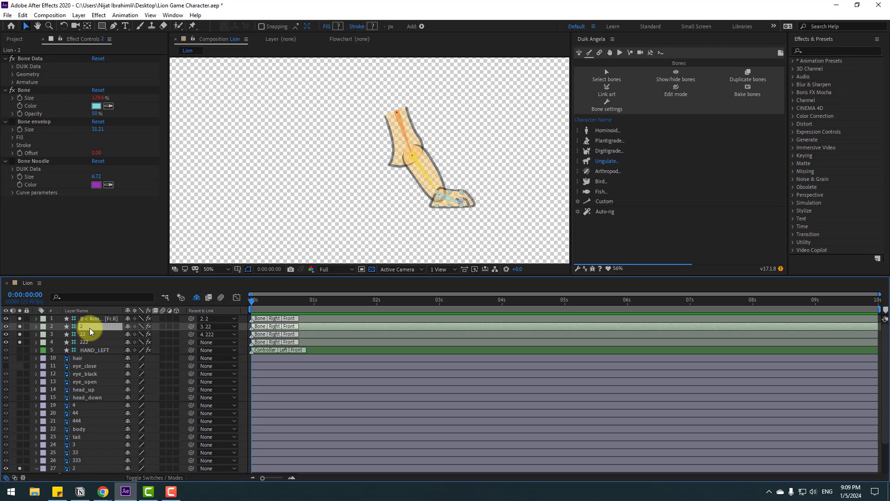
# Step: Parent leg art layers 2, 22 and 222 to bones 2, 22 and 222
pyautogui.scroll(-1, 93, 420)
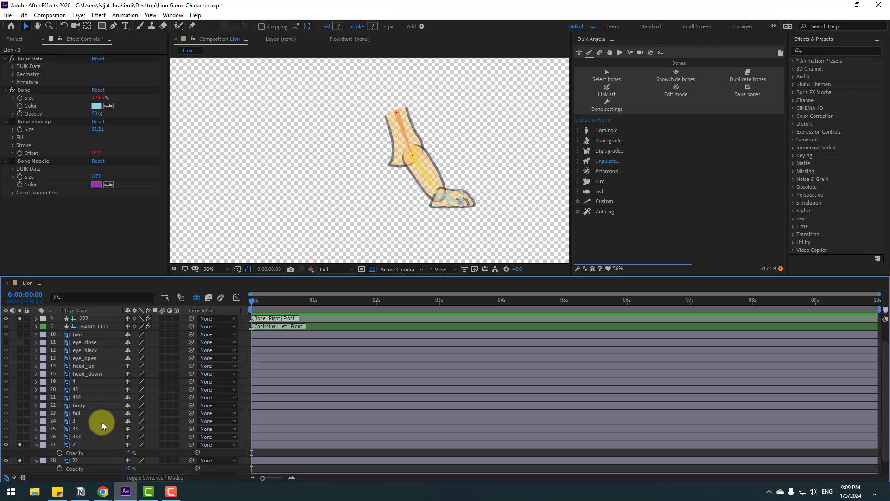
pyautogui.click(77, 443)
pyautogui.moveTo(191, 444); pyautogui.dragTo(82, 328)
pyautogui.moveTo(195, 278); pyautogui.dragTo(201, 237)
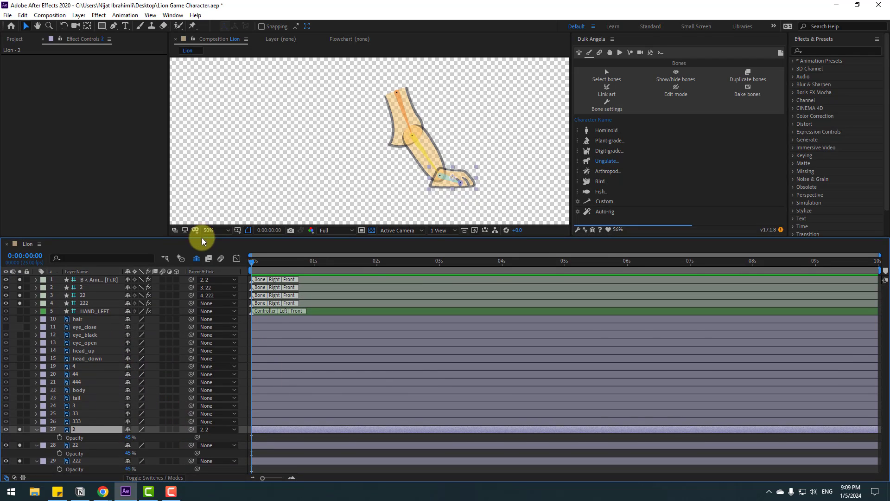
pyautogui.click(74, 445)
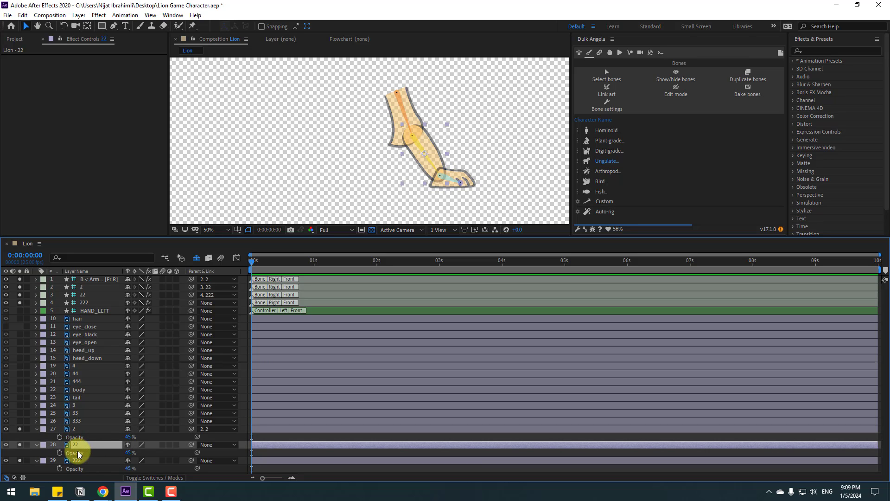
pyautogui.moveTo(190, 445); pyautogui.dragTo(79, 295)
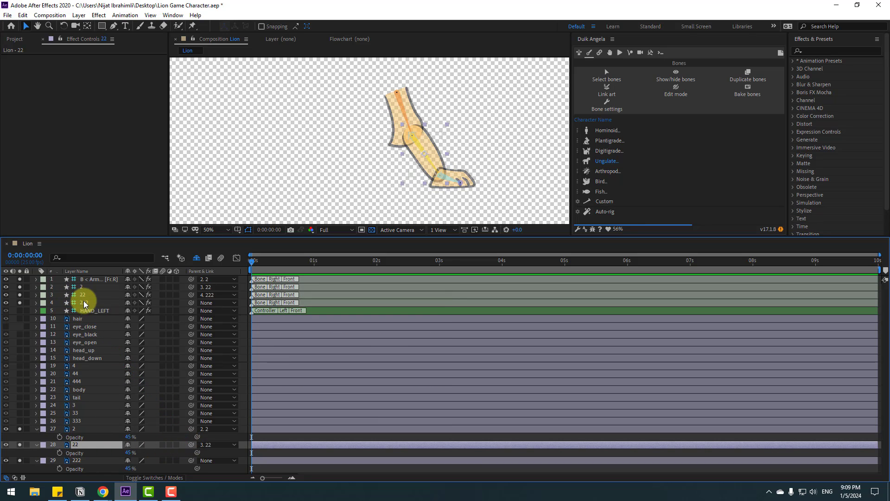
pyautogui.click(76, 461)
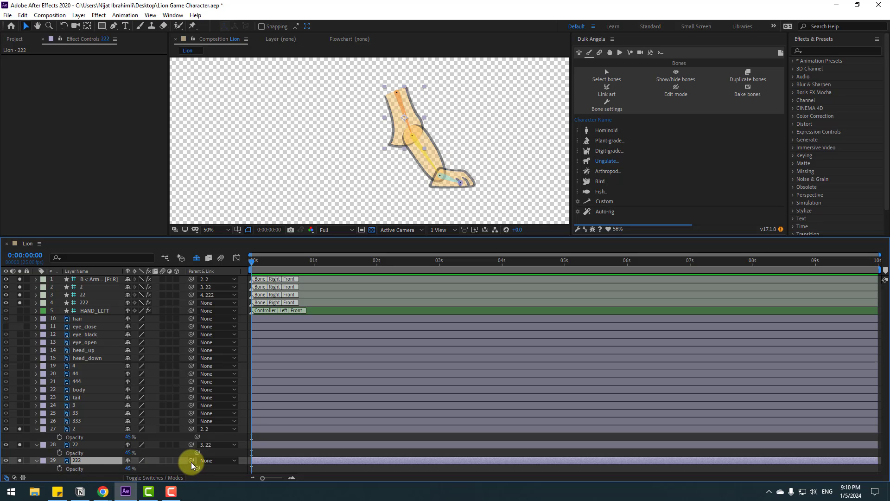
pyautogui.moveTo(191, 460); pyautogui.dragTo(82, 302)
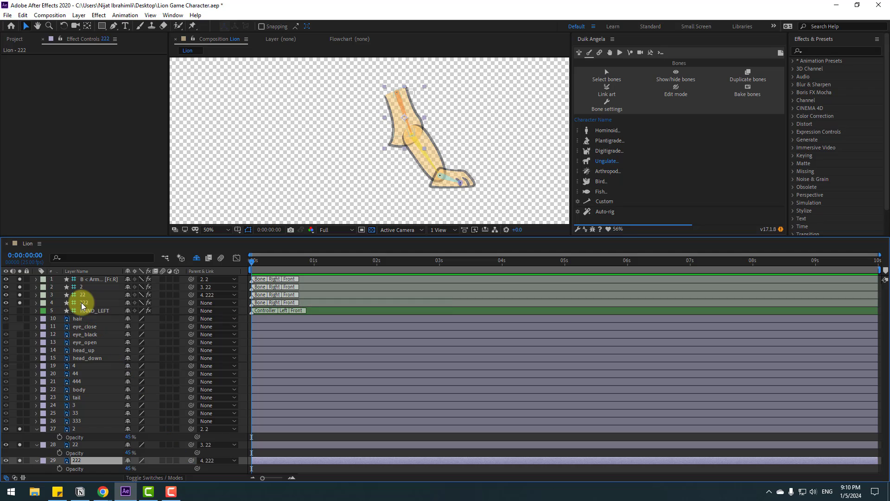
# Step: Set the three leg art layers to 100% opacity and turn off solo on art and bone layers
pyautogui.click(73, 429)
pyautogui.keyDown('shift'); pyautogui.click(74, 460); pyautogui.keyUp('shift')
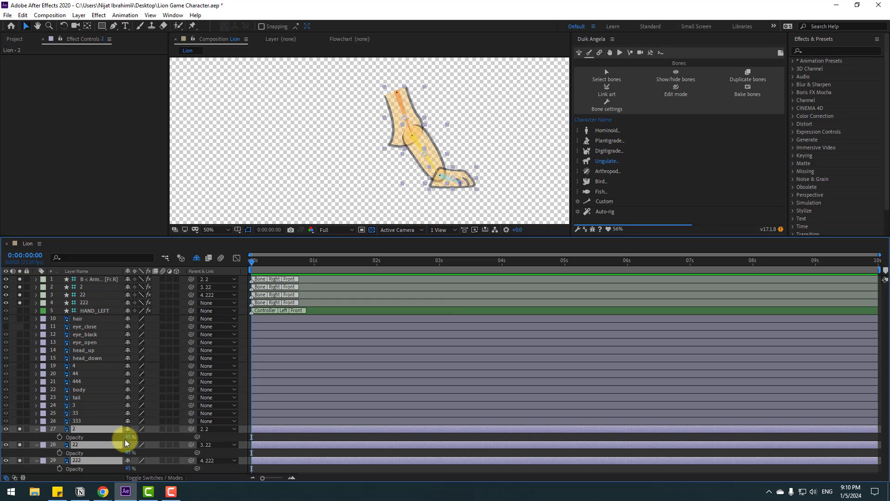
pyautogui.click(129, 437)
pyautogui.write('100')
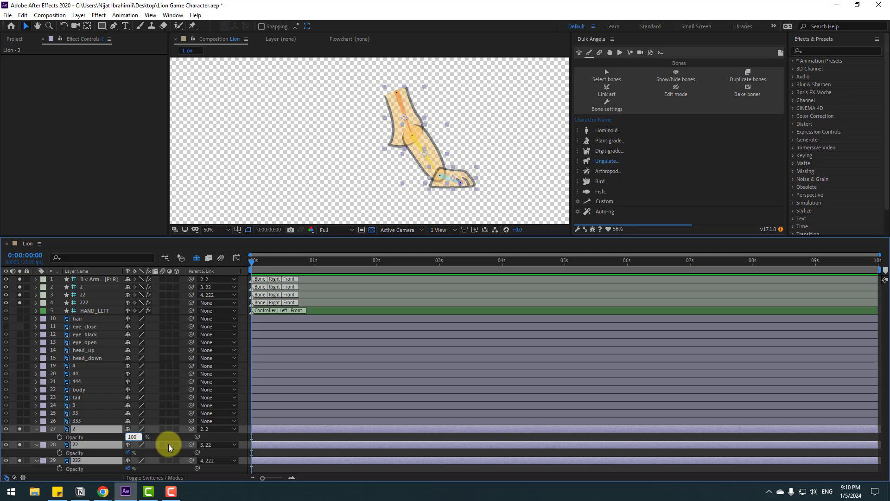
pyautogui.press('Return')
pyautogui.click(36, 431)
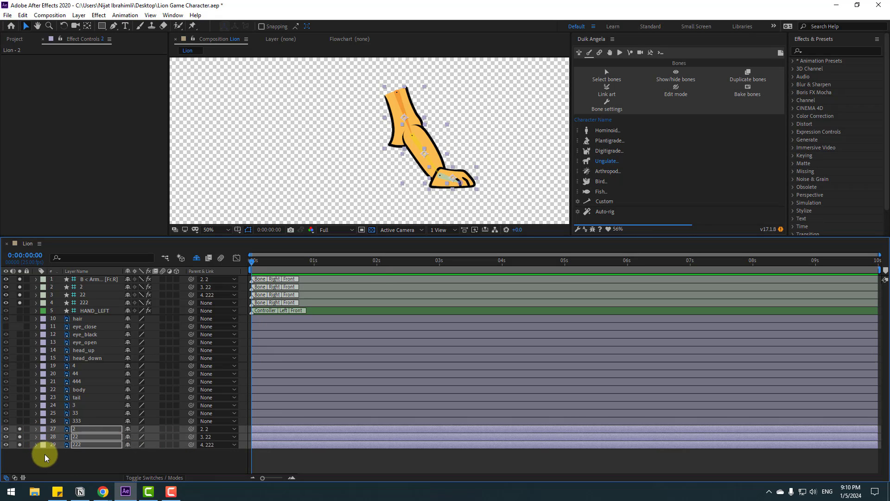
pyautogui.moveTo(19, 429); pyautogui.dragTo(20, 445)
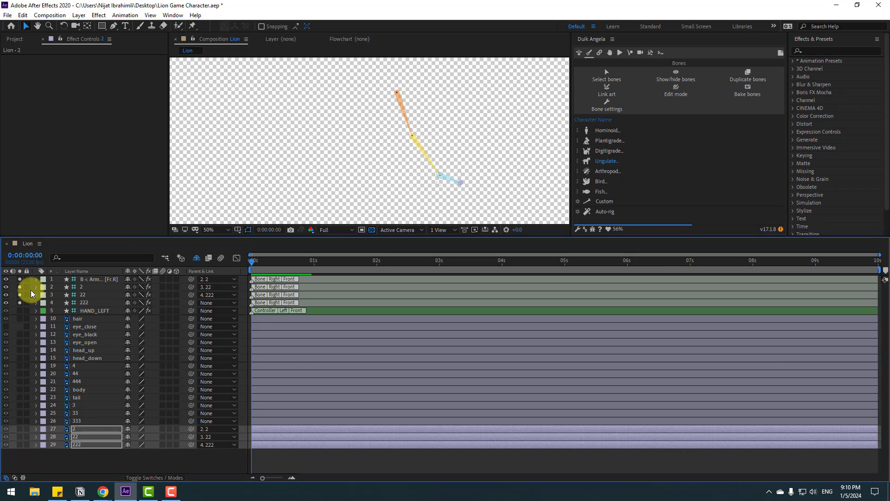
pyautogui.moveTo(20, 303); pyautogui.dragTo(21, 268)
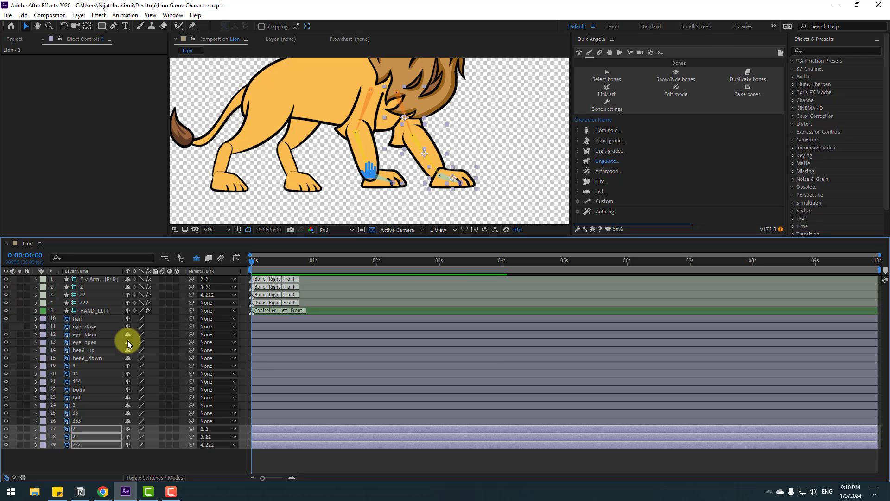
# Step: Auto-rig the four front-leg arm bone layers into an IK controller with Duik
pyautogui.click(83, 310)
pyautogui.click(82, 305)
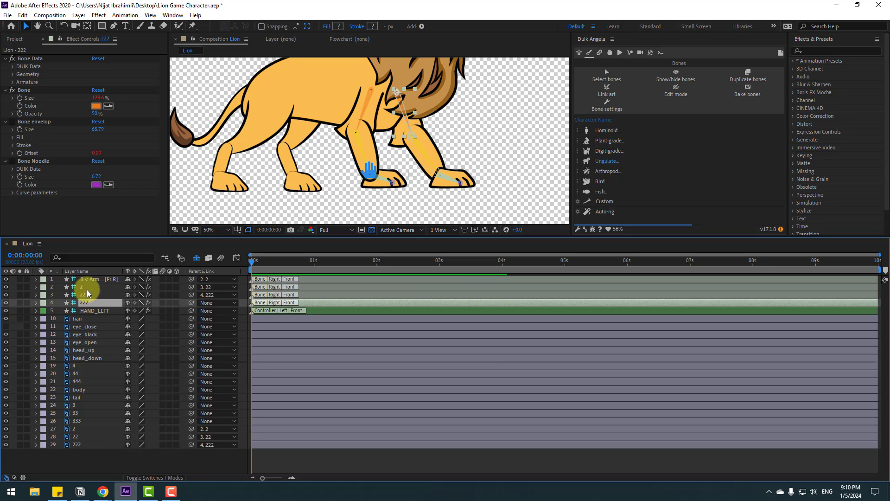
pyautogui.keyDown('shift'); pyautogui.click(87, 280); pyautogui.keyUp('shift')
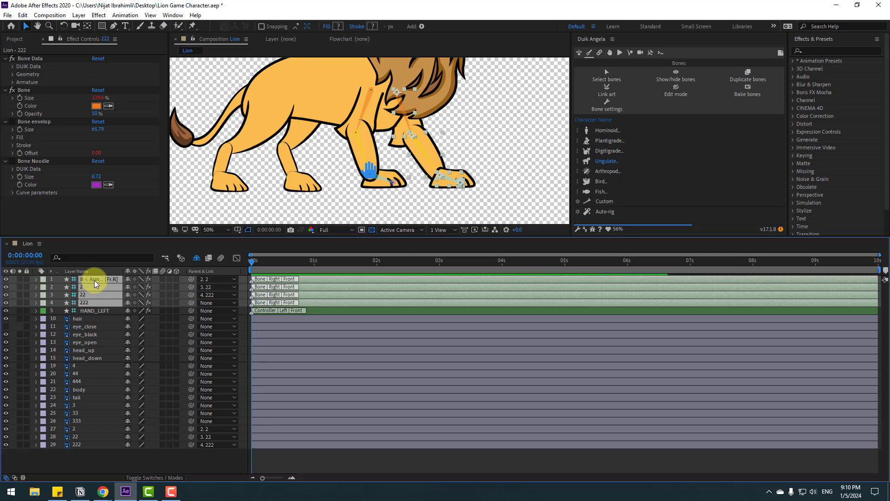
pyautogui.click(605, 211)
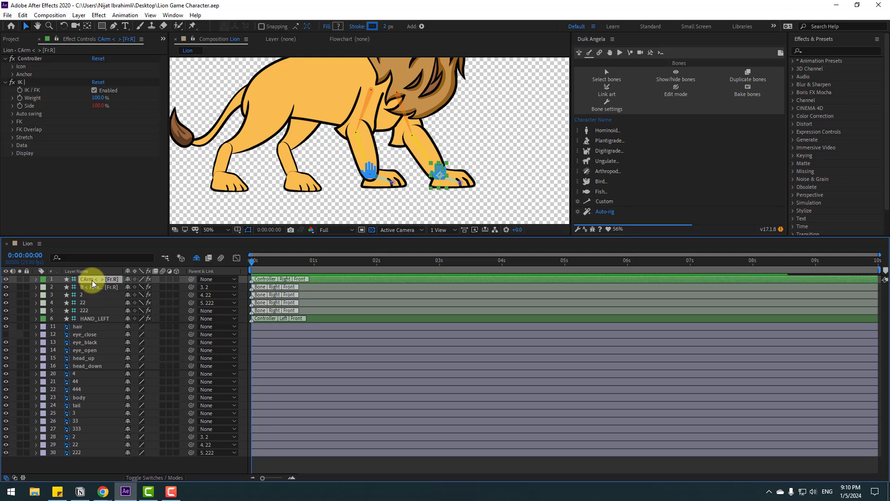
# Step: Test-drag the new foot controller, undo the move, and parent bone 222 to the body layer
pyautogui.moveTo(440, 171)
pyautogui.mouseDown()
pyautogui.moveTo(424, 168)
pyautogui.moveTo(431, 179)
pyautogui.moveTo(451, 168)
pyautogui.mouseUp()
pyautogui.hotkey('ctrl', 'z')
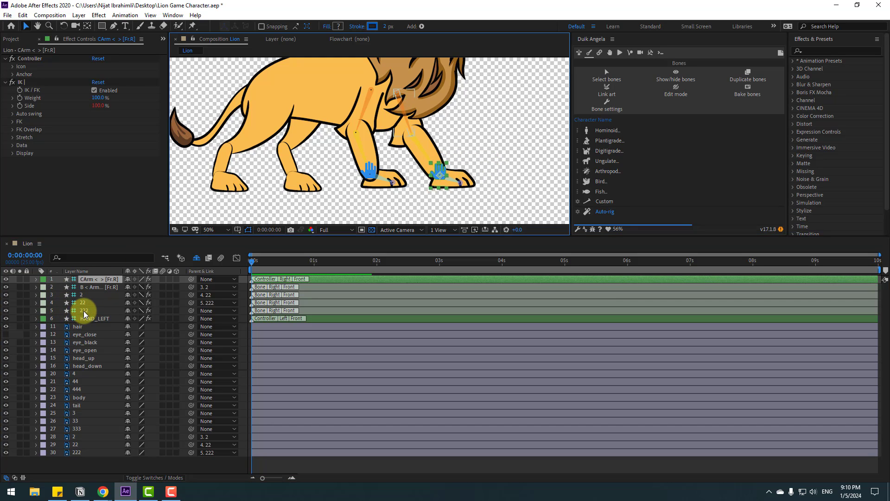
pyautogui.click(86, 310)
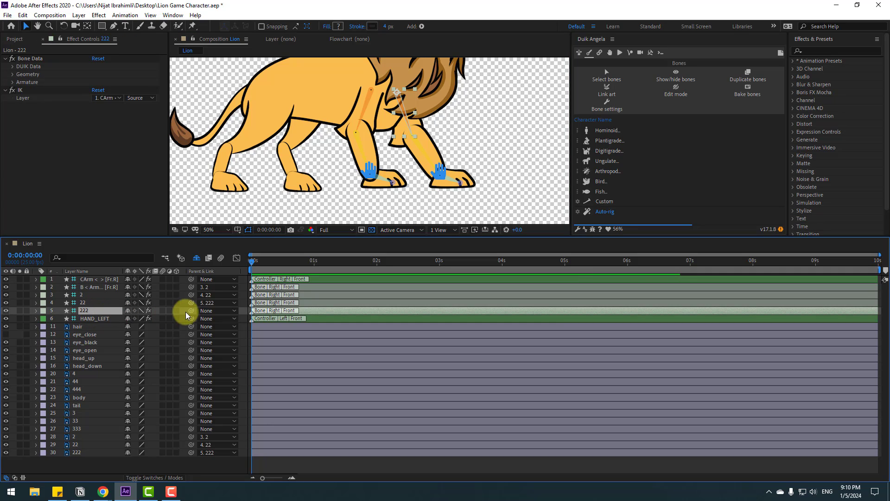
pyautogui.moveTo(191, 311); pyautogui.dragTo(82, 396)
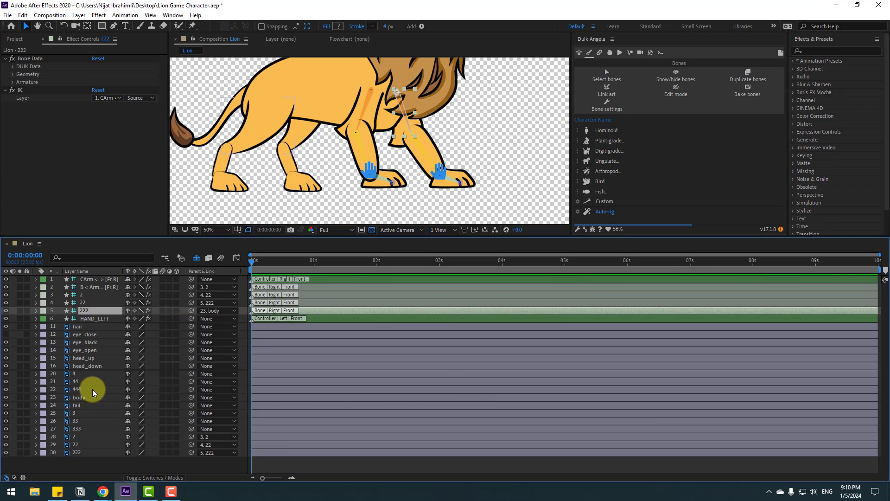
# Step: Shy-hide bone layers 2, 22, 222 and leg art layers 2, 22, 222
pyautogui.click(85, 287)
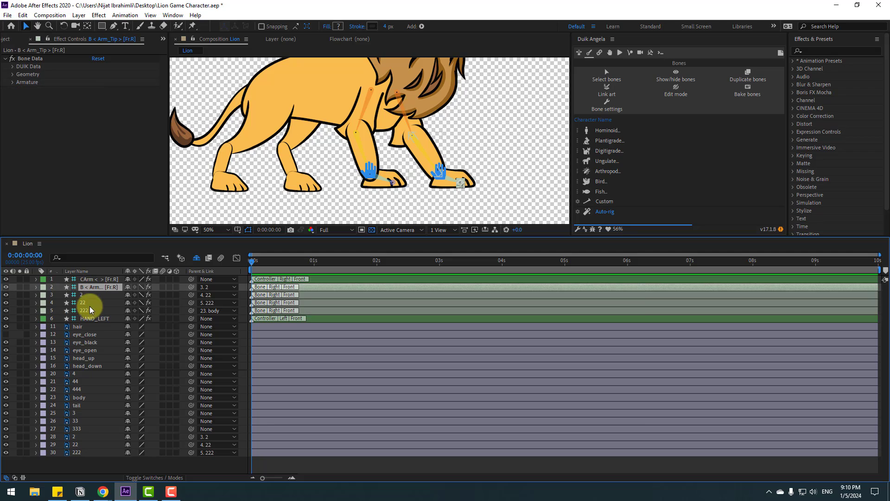
pyautogui.keyDown('shift'); pyautogui.click(86, 311); pyautogui.keyUp('shift')
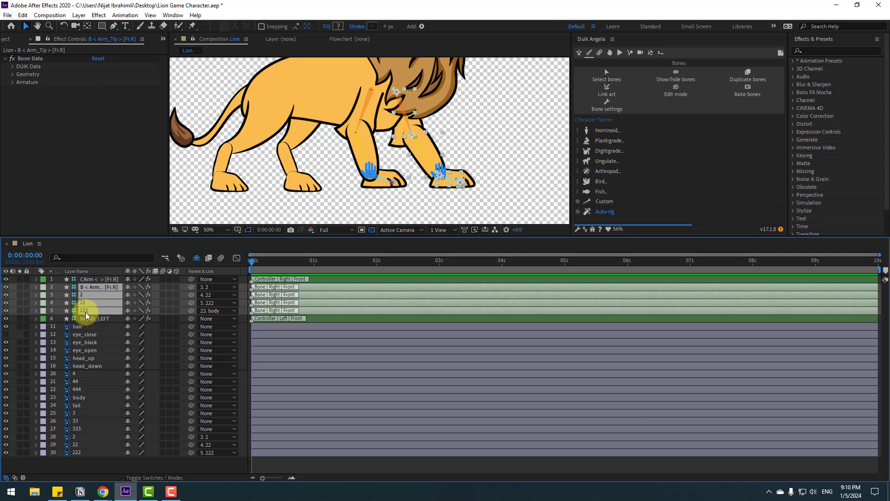
pyautogui.click(128, 290)
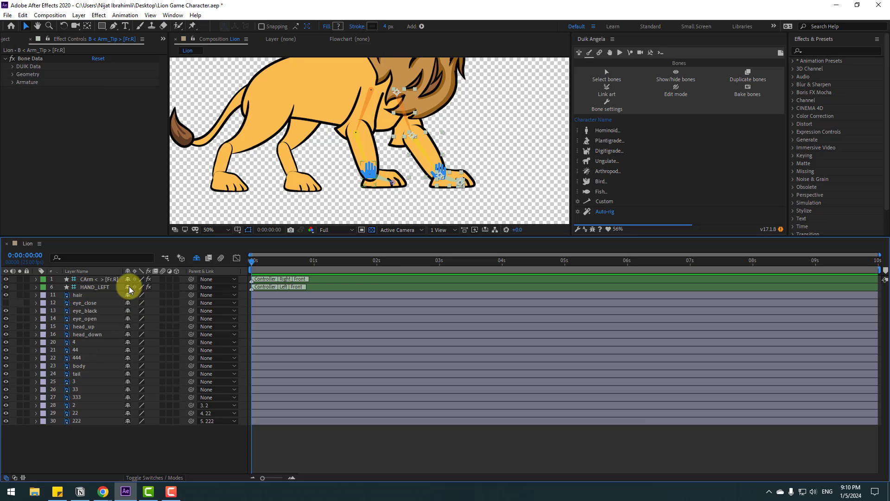
pyautogui.click(76, 406)
pyautogui.keyDown('shift'); pyautogui.click(82, 414); pyautogui.keyUp('shift')
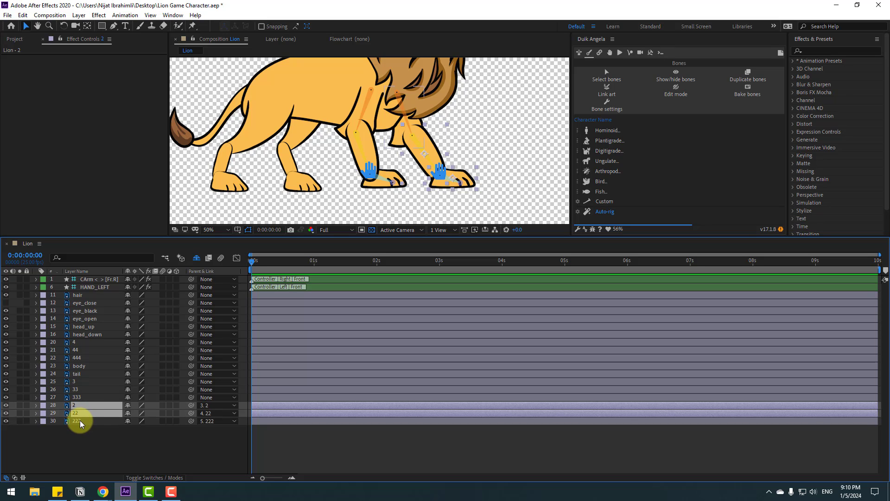
pyautogui.keyDown('shift'); pyautogui.click(79, 420); pyautogui.keyUp('shift')
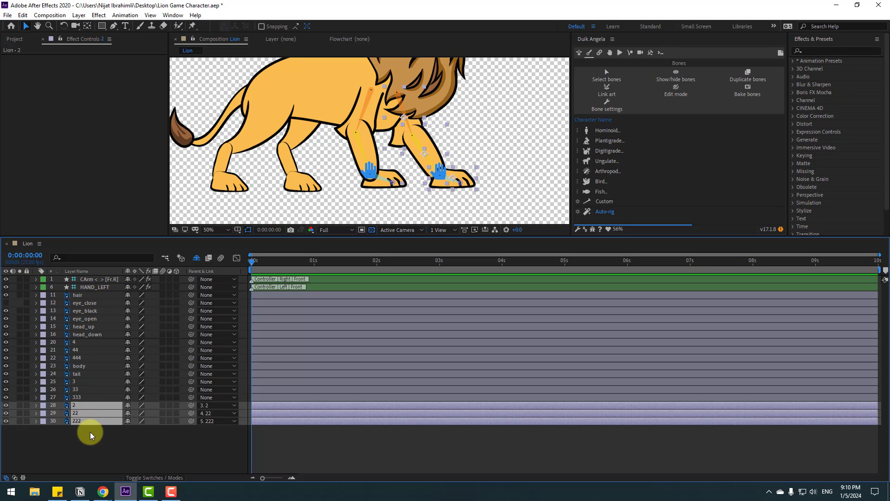
pyautogui.click(128, 406)
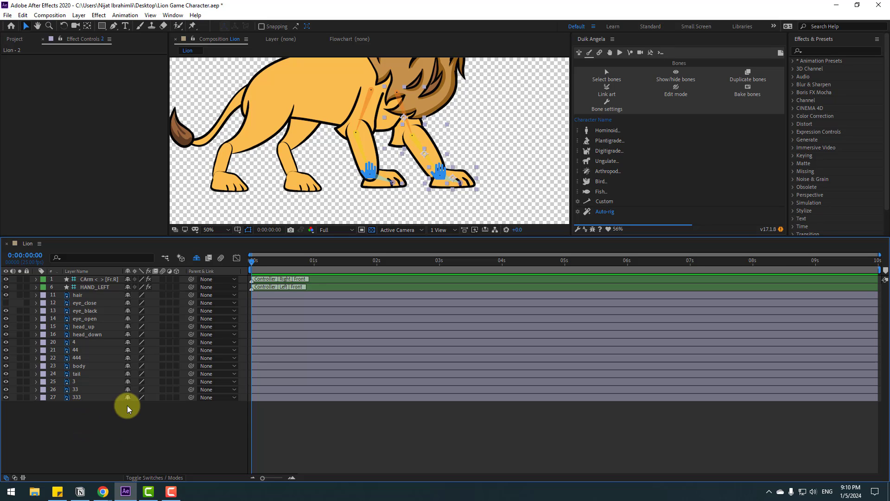
# Step: Rename the right front paw controller to HAND_RIGHT and test-drag the paw
pyautogui.click(112, 281)
pyautogui.press('Return')
pyautogui.write('HAND')
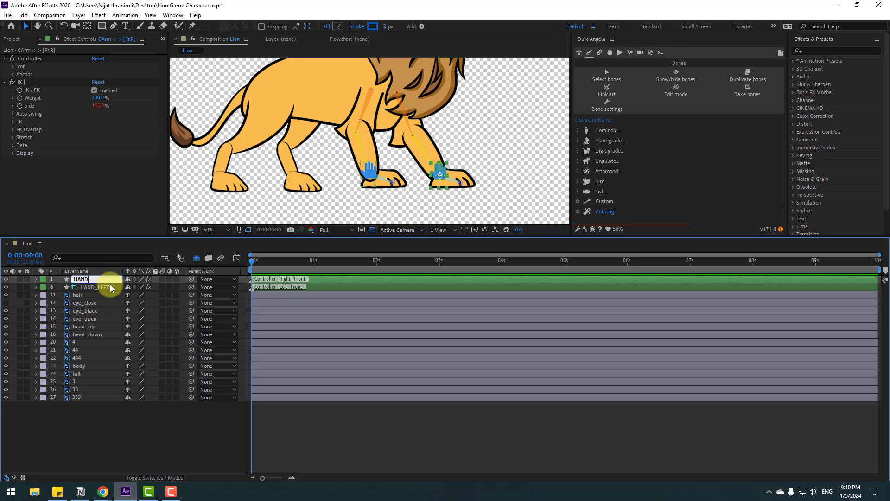
pyautogui.write('_RIGHT')
pyautogui.press('Return')
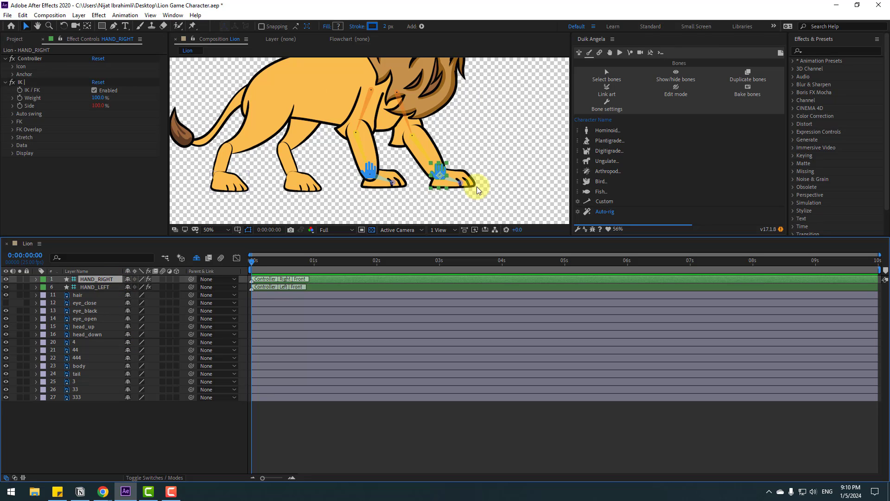
pyautogui.moveTo(441, 175)
pyautogui.mouseDown()
pyautogui.moveTo(449, 160)
pyautogui.moveTo(441, 175)
pyautogui.mouseUp()
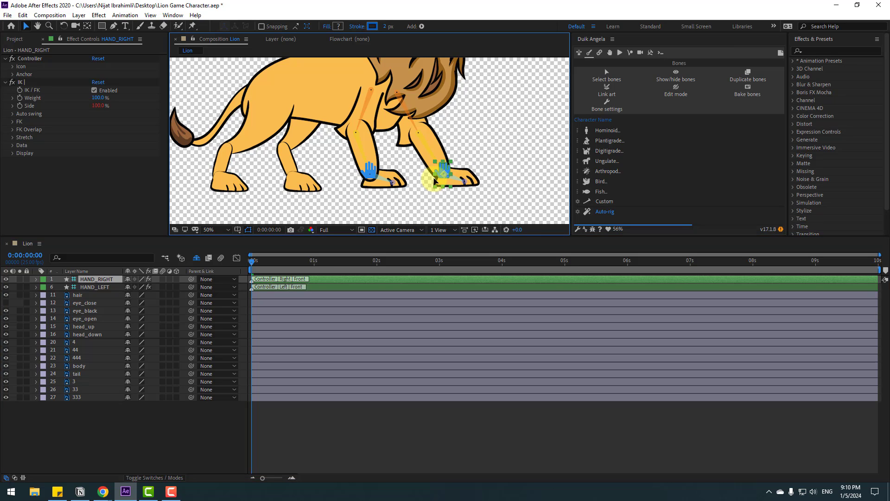
pyautogui.click(79, 366)
# Step: Select leg layers 3, 33 and 333 and solo them
pyautogui.scroll(-2, 373, 164)
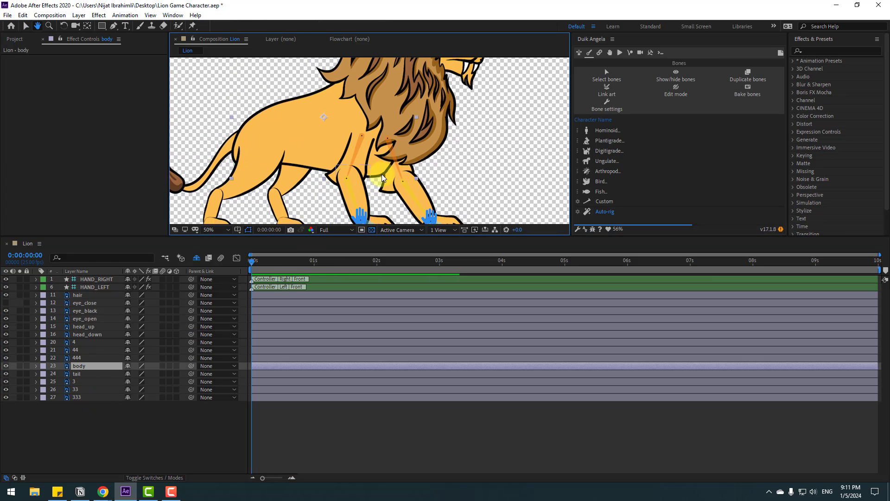
pyautogui.moveTo(354, 136)
pyautogui.mouseDown()
pyautogui.moveTo(350, 129)
pyautogui.moveTo(357, 145)
pyautogui.moveTo(349, 158)
pyautogui.moveTo(359, 132)
pyautogui.mouseUp()
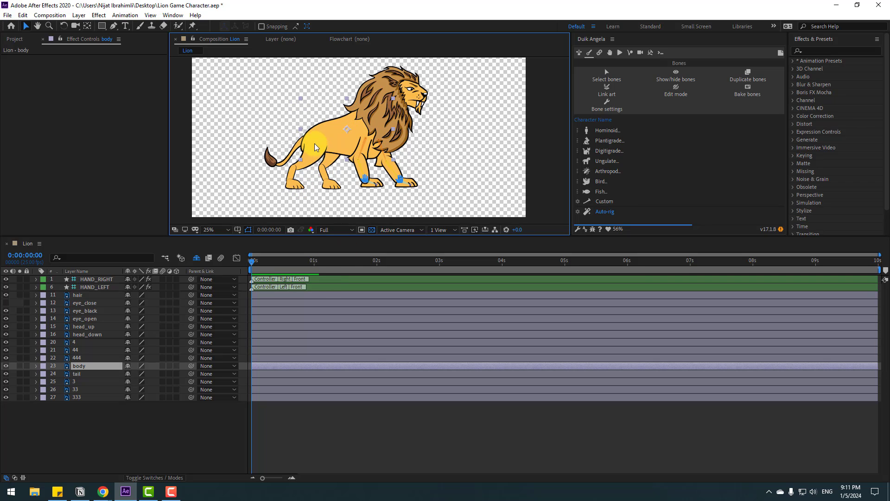
pyautogui.click(80, 430)
pyautogui.click(75, 382)
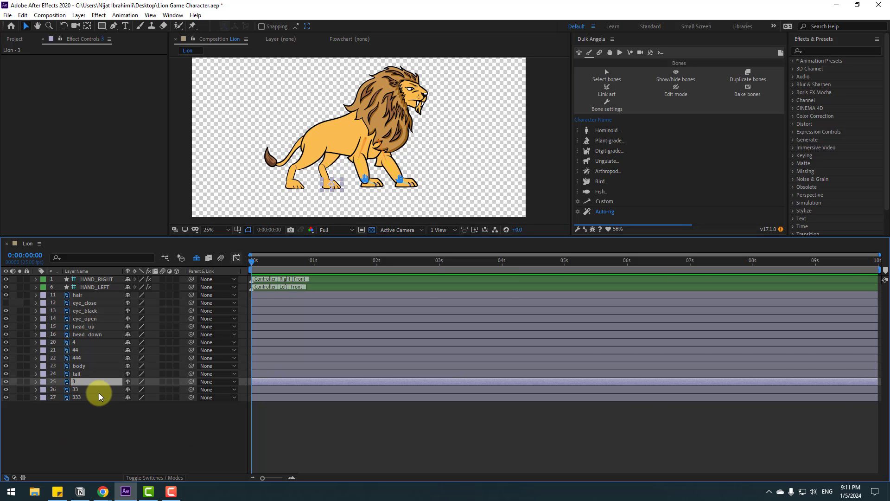
pyautogui.keyDown('shift'); pyautogui.click(76, 390); pyautogui.keyUp('shift')
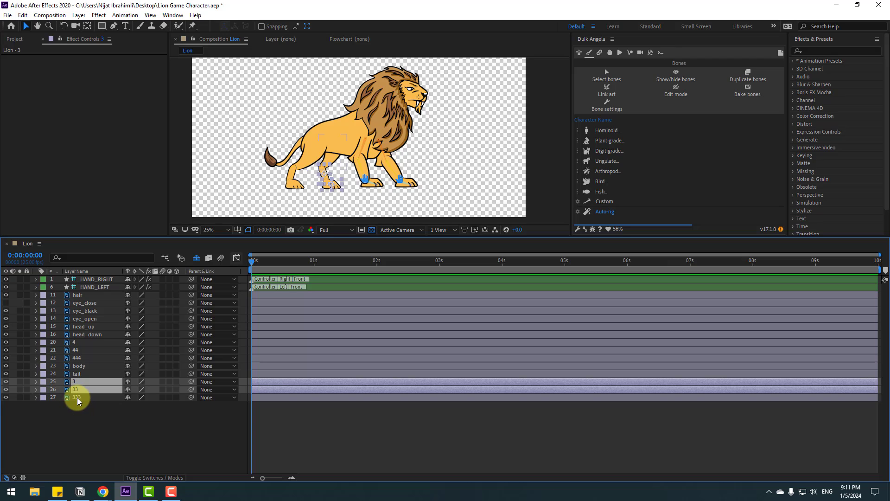
pyautogui.keyDown('shift'); pyautogui.click(77, 397); pyautogui.keyUp('shift')
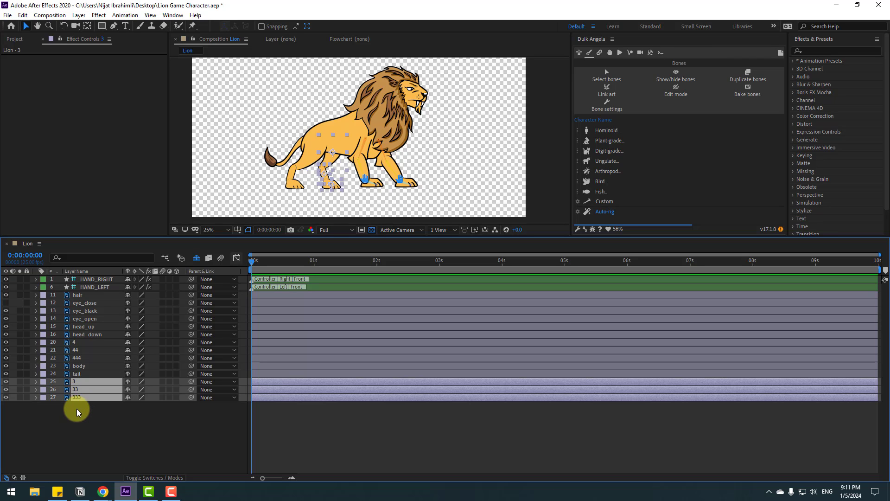
pyautogui.click(20, 382)
# Step: Set the three leg layers' opacity to 50% and centre the leg in view
pyautogui.press('t')
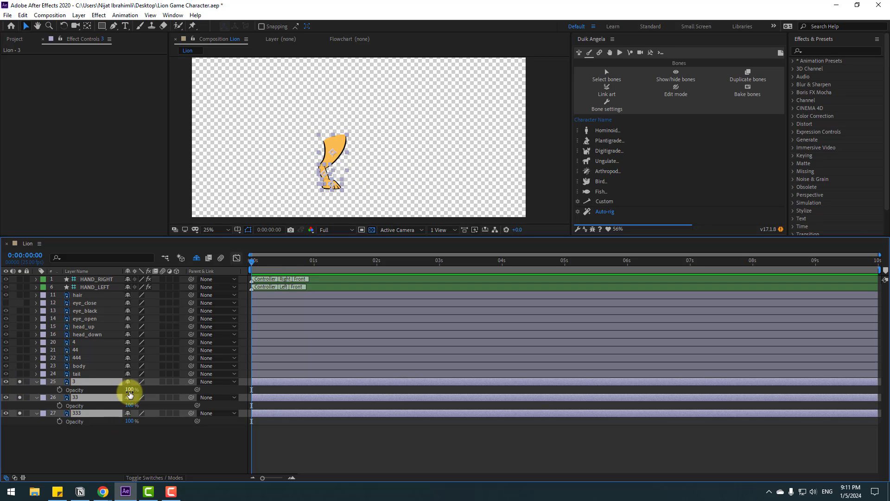
pyautogui.write('50')
pyautogui.press('Return')
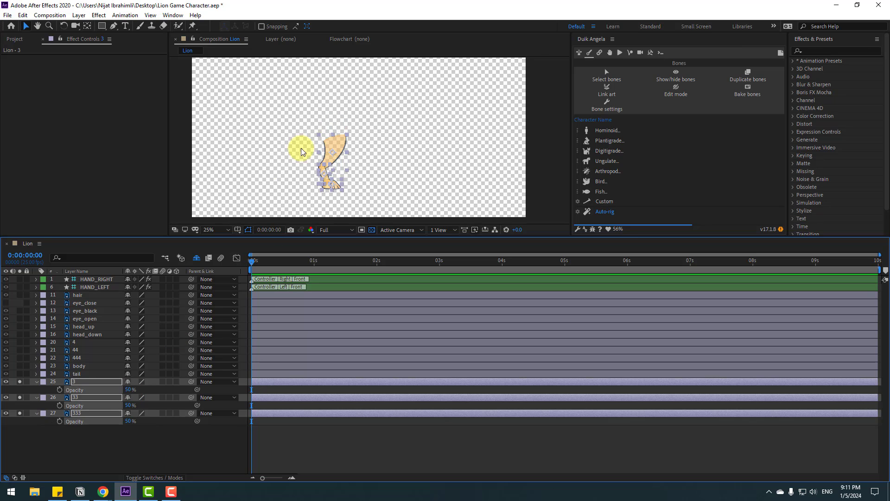
pyautogui.scroll(2, 345, 141)
pyautogui.moveTo(391, 104); pyautogui.dragTo(238, 210)
pyautogui.click(288, 155)
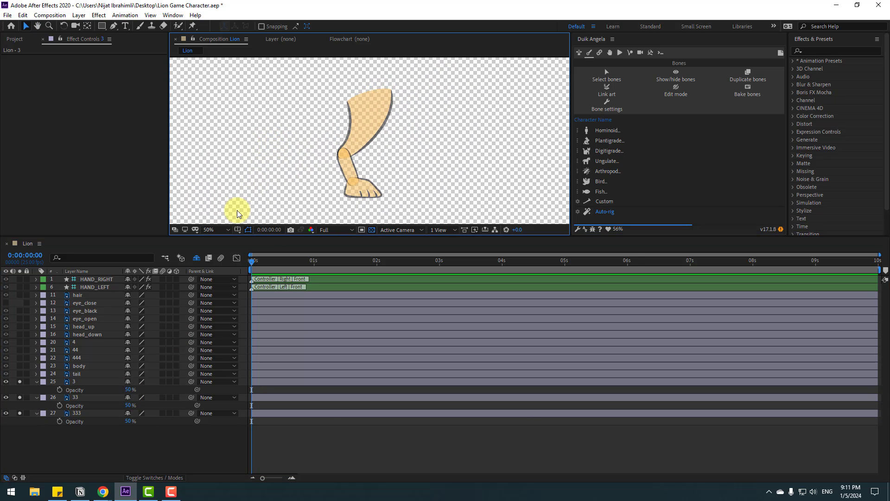
# Step: Trace a Pen path through hip, knee, ankle and toe, then generate a Duik Hominoid Arm chain
pyautogui.click(114, 25)
pyautogui.click(379, 94)
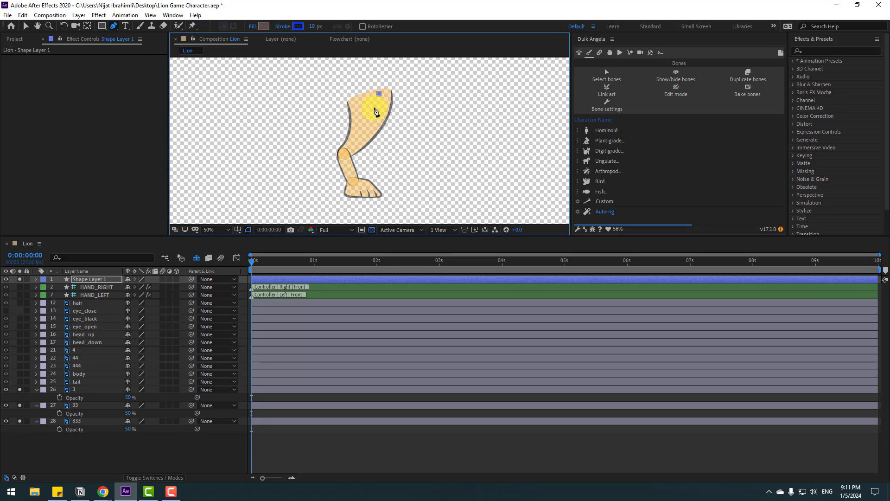
pyautogui.click(344, 153)
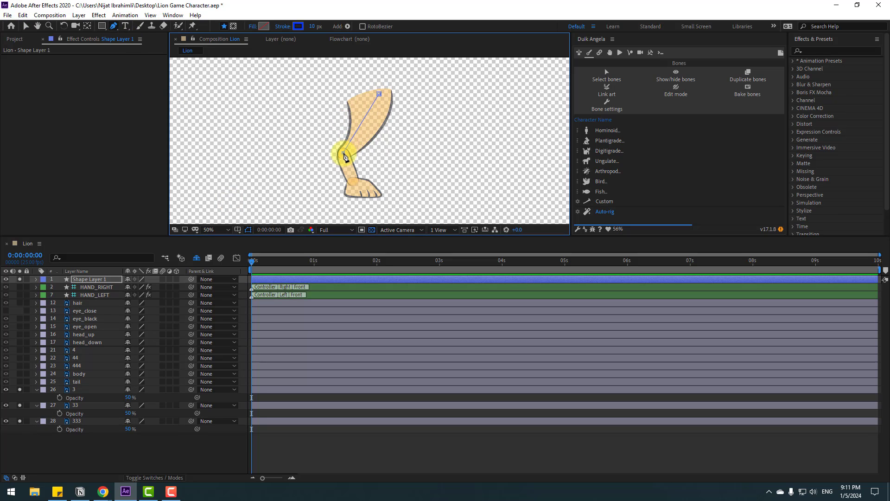
pyautogui.click(352, 181)
pyautogui.click(368, 191)
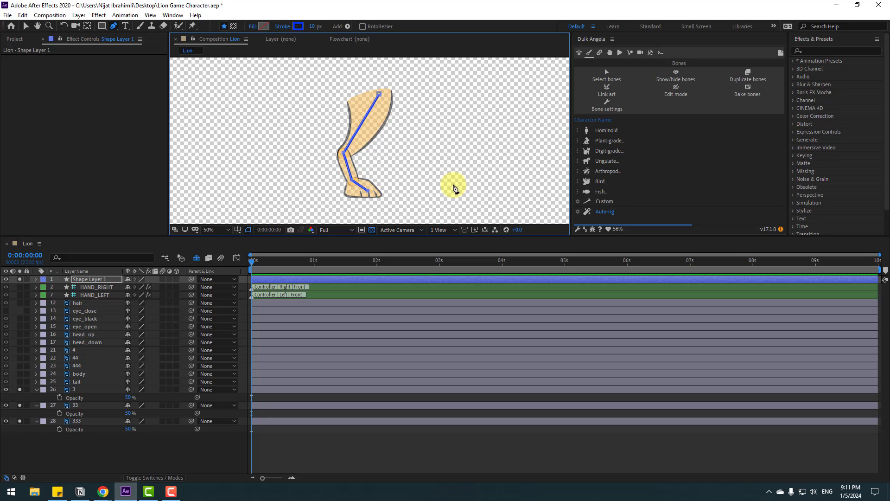
pyautogui.click(605, 132)
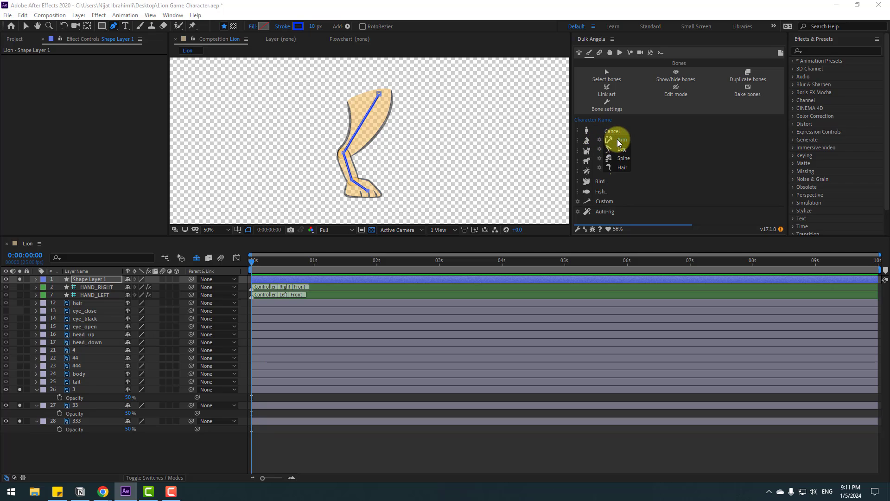
pyautogui.click(618, 139)
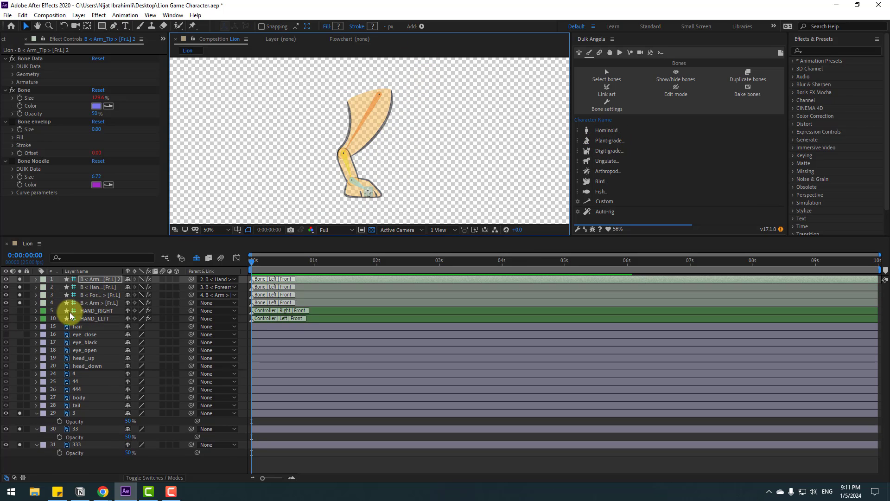
# Step: Rename the upper arm, forearm and hand bones to 333, 33 and 3
pyautogui.click(99, 305)
pyautogui.press('Return')
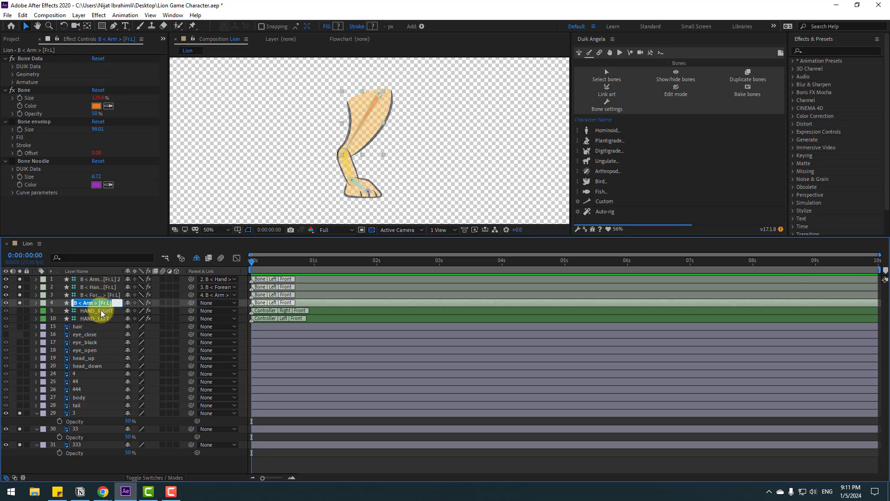
pyautogui.write('333')
pyautogui.press('Return')
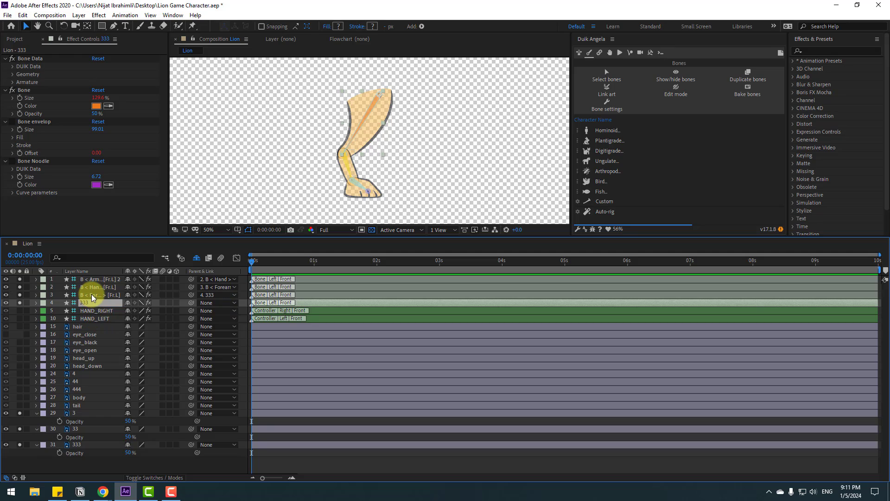
pyautogui.click(91, 295)
pyautogui.press('Return')
pyautogui.write('33')
pyautogui.click(85, 288)
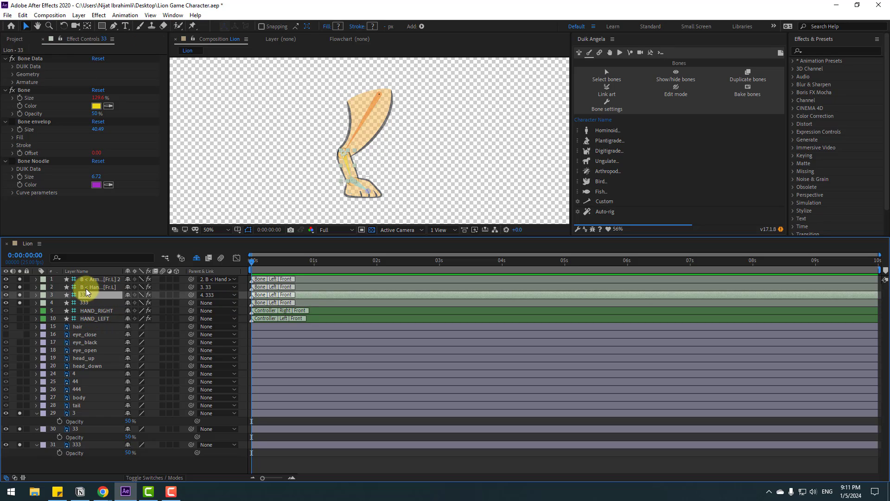
pyautogui.press('Return')
pyautogui.write('3')
pyautogui.press('Return')
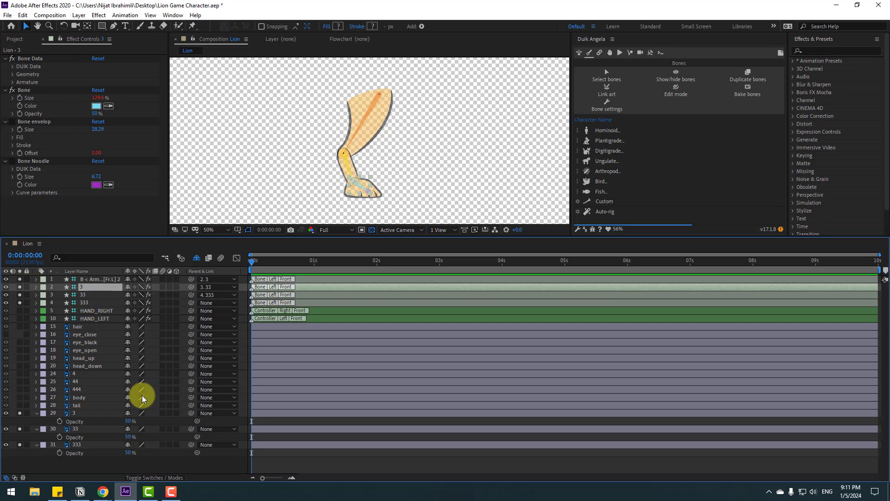
# Step: Set leg layers 3, 33 and 333 back to 100% opacity
pyautogui.click(70, 414)
pyautogui.keyDown('shift'); pyautogui.click(75, 444); pyautogui.keyUp('shift')
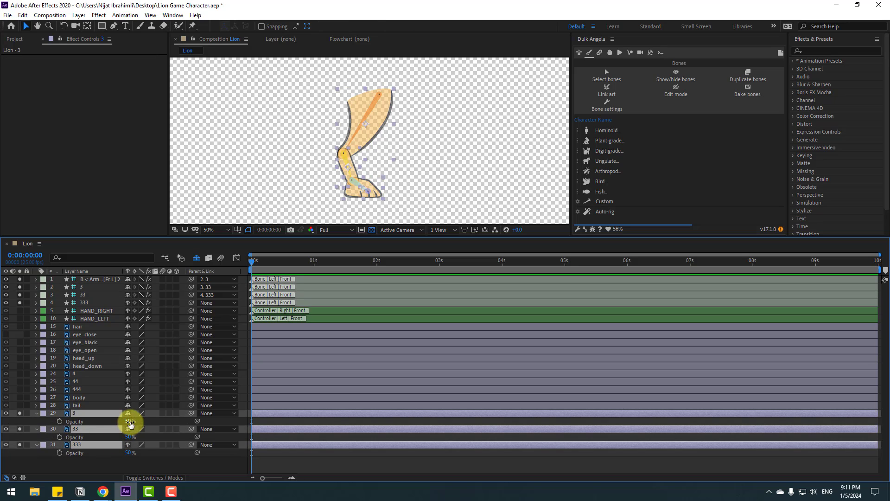
pyautogui.click(131, 421)
pyautogui.write('100')
pyautogui.press('Return')
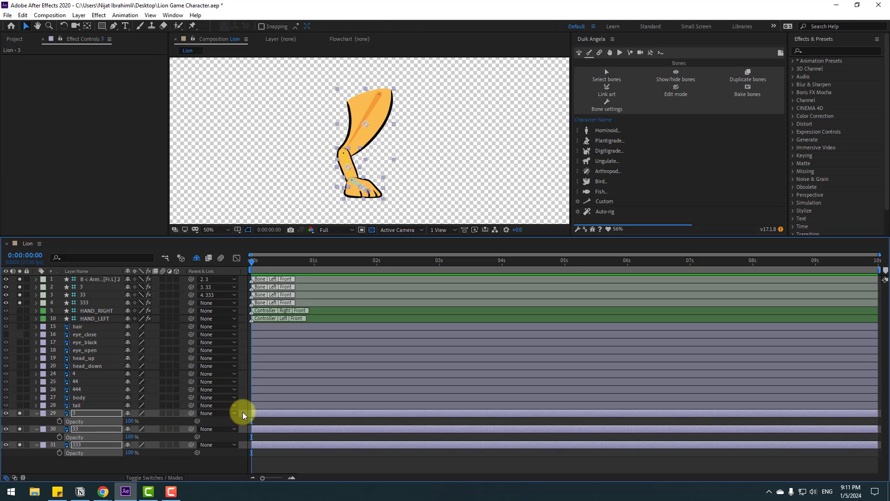
# Step: Parent leg art layer 3 to bone 3
pyautogui.click(88, 466)
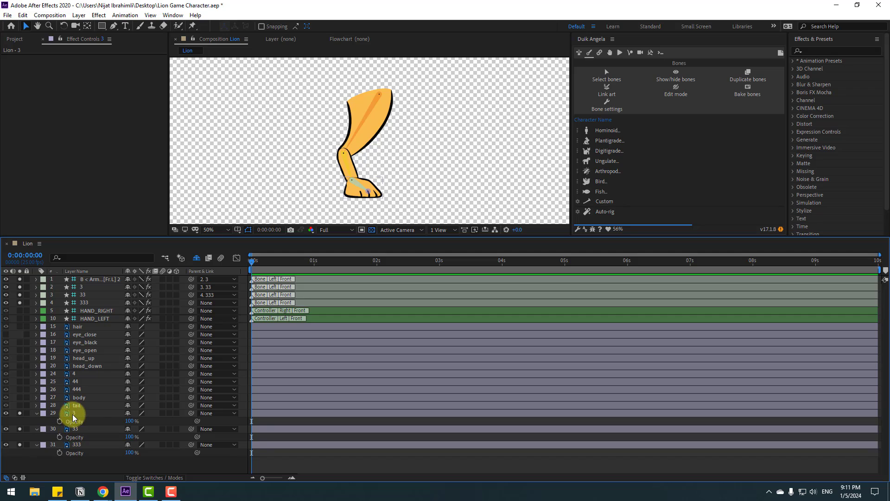
pyautogui.click(93, 416)
pyautogui.moveTo(191, 413); pyautogui.dragTo(78, 286)
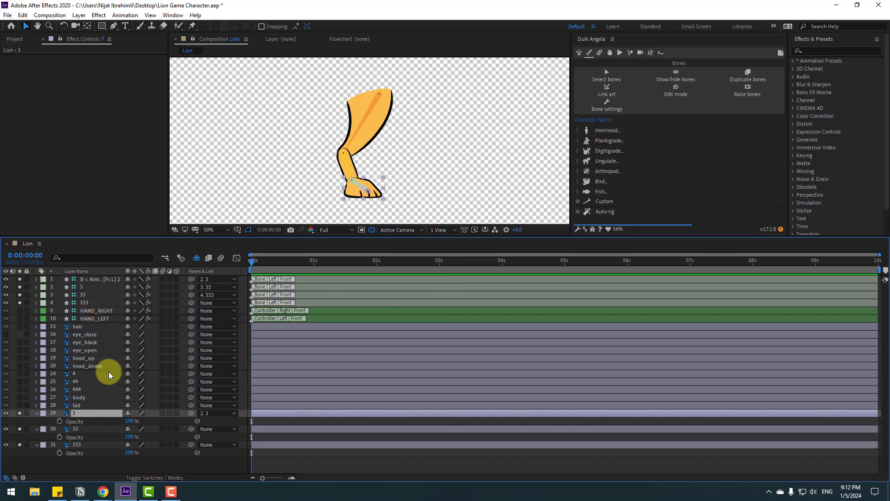
# Step: Parent leg art layers 33 and 333 to bones 33 and 333
pyautogui.click(74, 429)
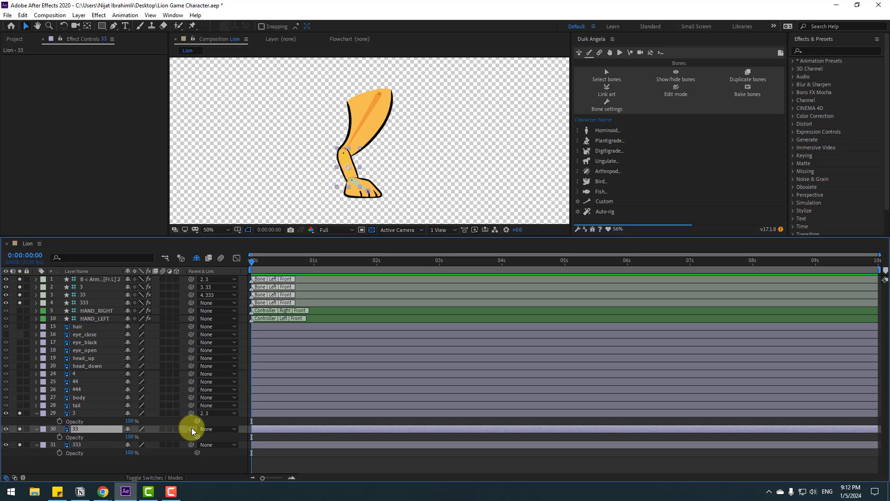
pyautogui.moveTo(191, 430); pyautogui.dragTo(83, 296)
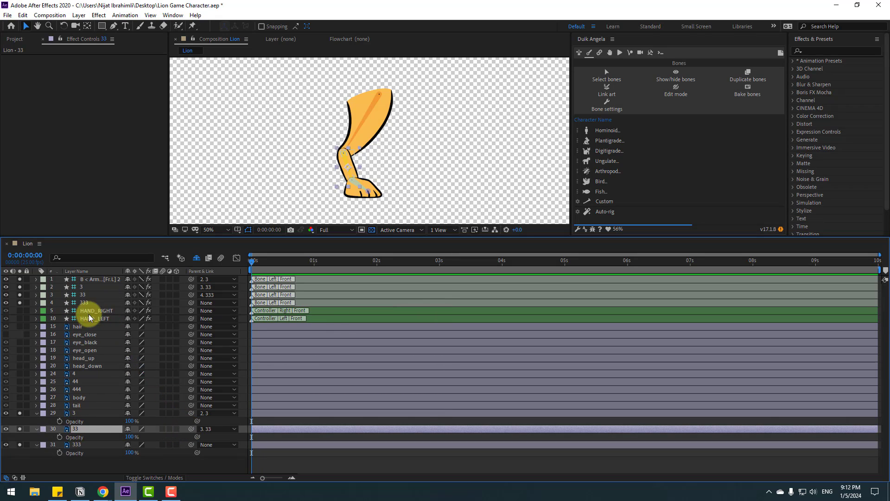
pyautogui.click(76, 445)
pyautogui.moveTo(191, 445); pyautogui.dragTo(83, 303)
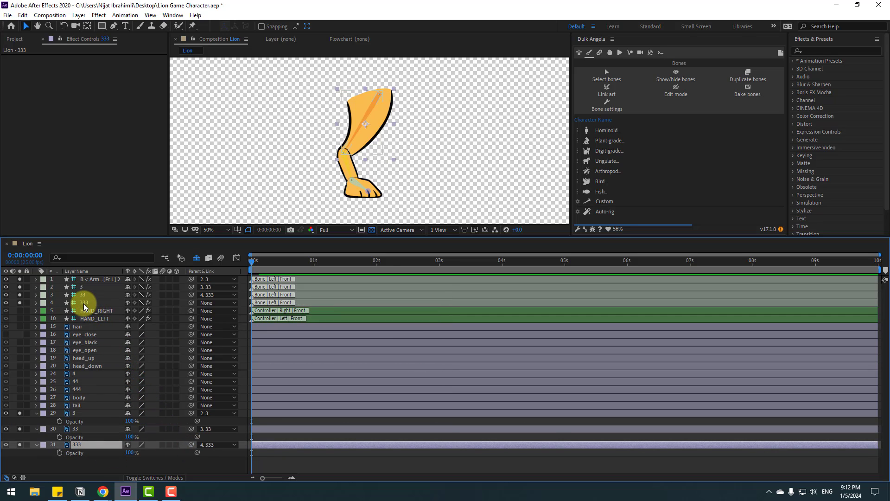
# Step: Collapse the leg layers' properties and turn off solo to show the whole lion
pyautogui.click(36, 413)
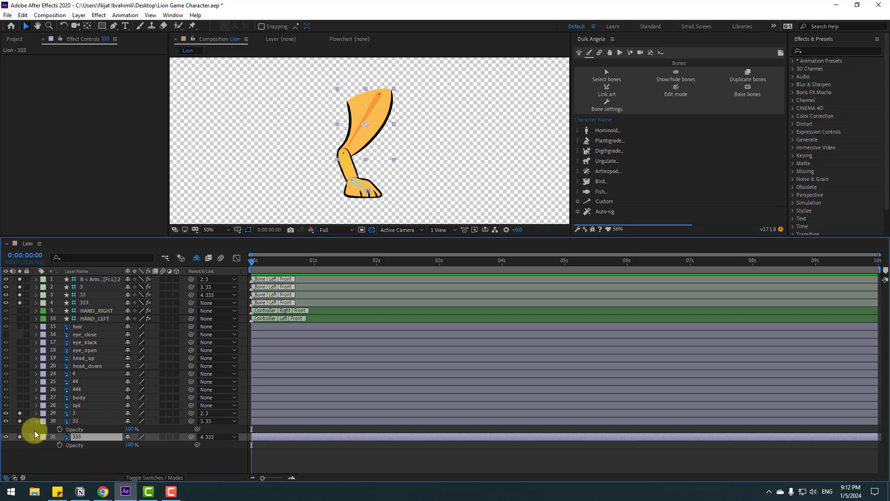
pyautogui.click(37, 431)
pyautogui.moveTo(21, 428); pyautogui.dragTo(40, 389)
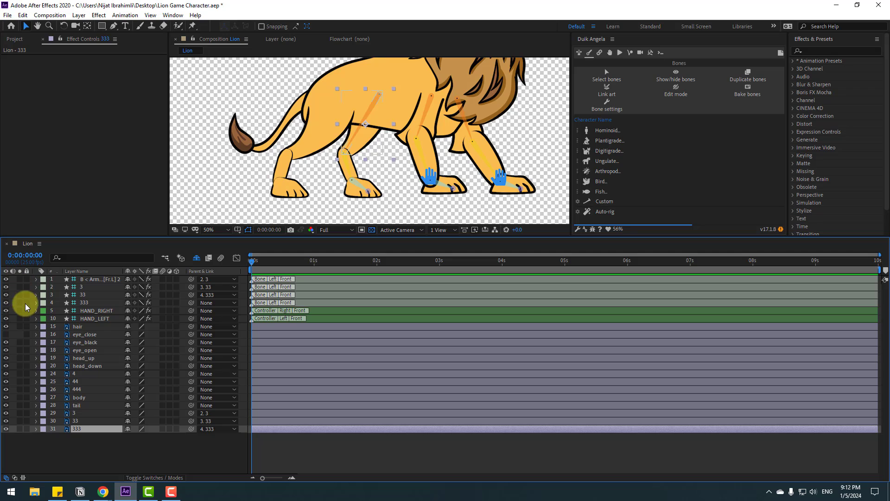
# Step: Parent bone 333 to the body layer, then select the four leg bone layers
pyautogui.click(101, 302)
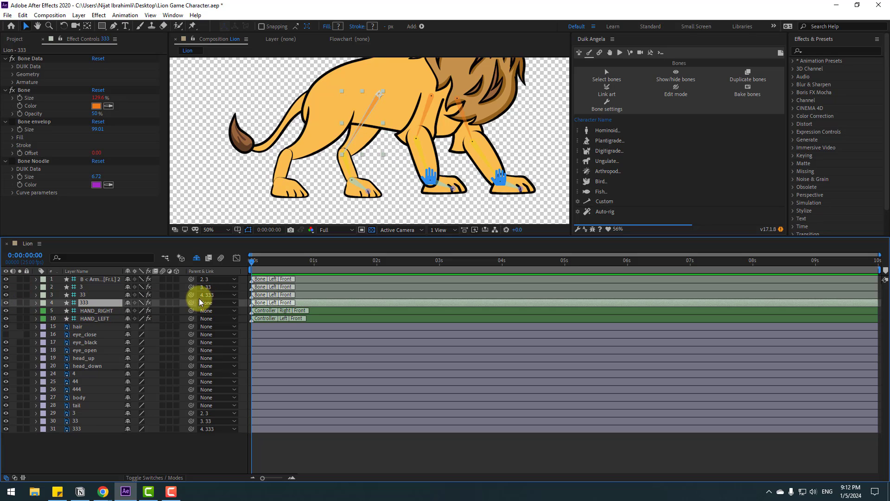
pyautogui.moveTo(191, 302); pyautogui.dragTo(82, 399)
pyautogui.click(79, 461)
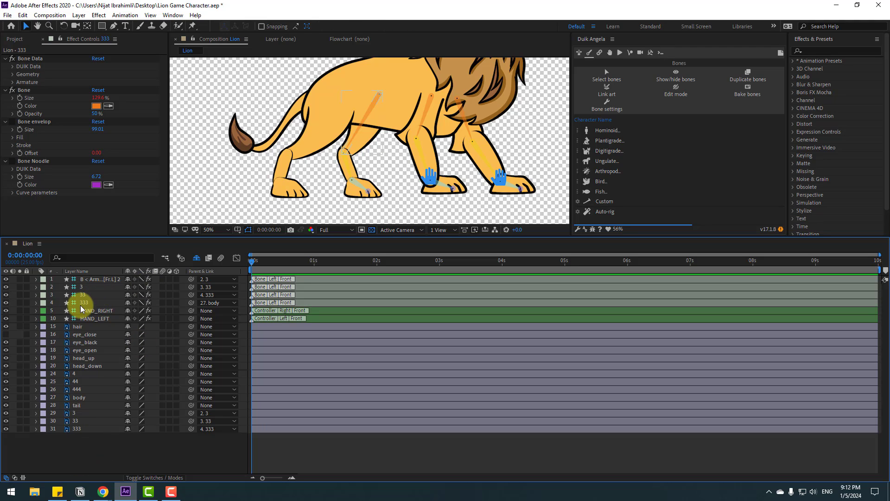
pyautogui.click(80, 304)
pyautogui.keyDown('shift'); pyautogui.click(86, 280); pyautogui.keyUp('shift')
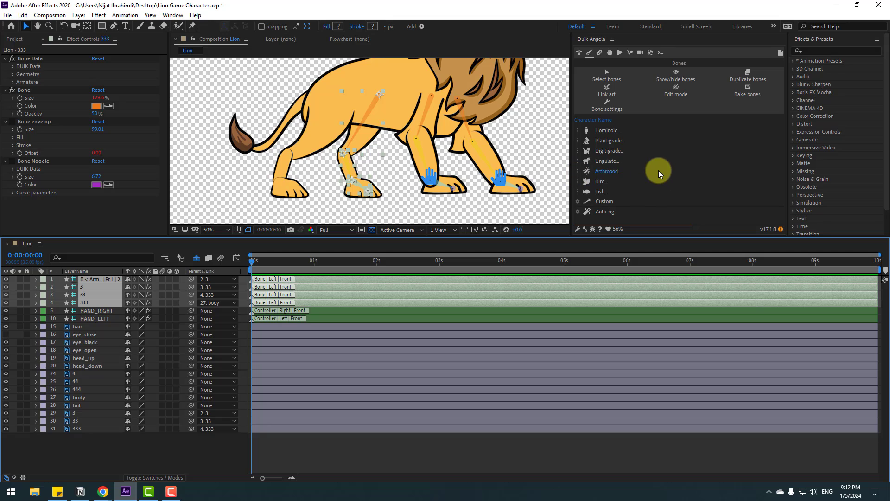
# Step: Auto-rig the hind leg bones, test-bend the leg, and rename the controller FOOT_RIGHT
pyautogui.click(601, 213)
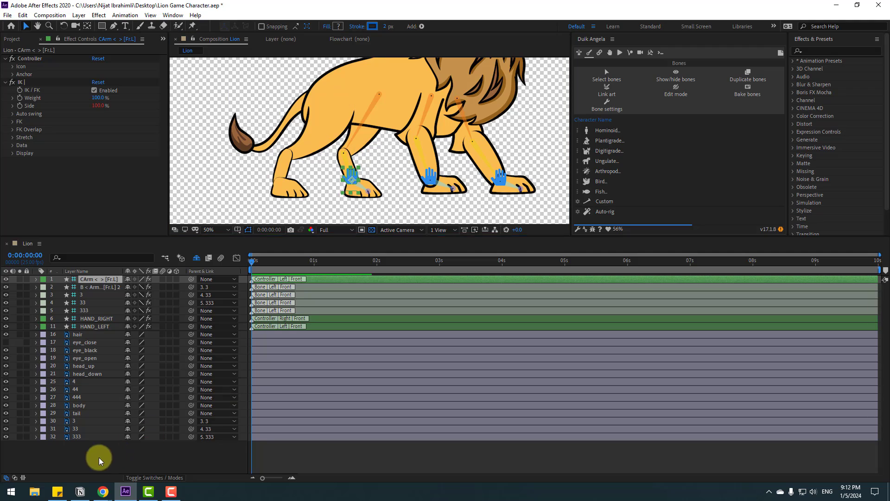
pyautogui.click(99, 278)
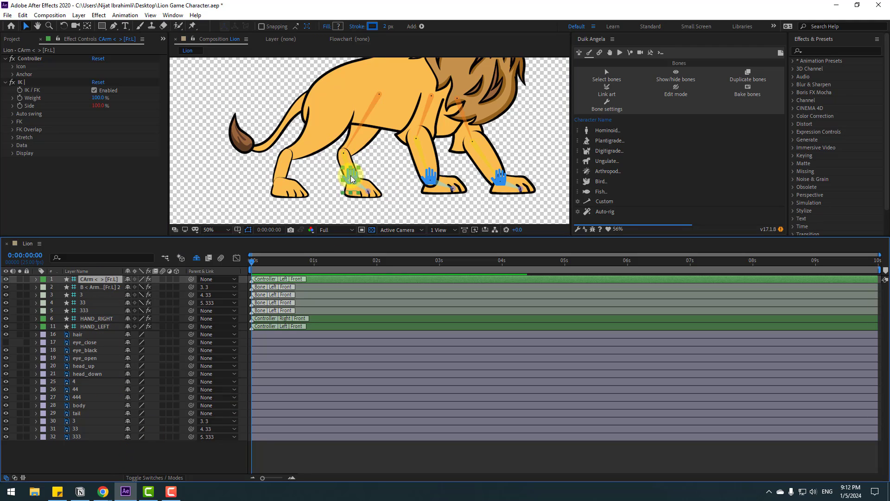
pyautogui.moveTo(351, 173)
pyautogui.mouseDown()
pyautogui.moveTo(366, 167)
pyautogui.moveTo(353, 178)
pyautogui.mouseUp()
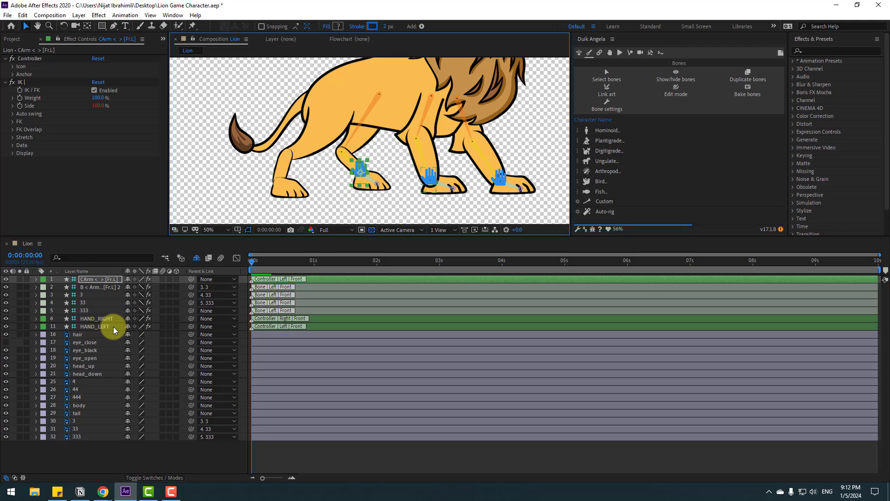
pyautogui.click(98, 280)
pyautogui.press('Return')
pyautogui.write('FO')
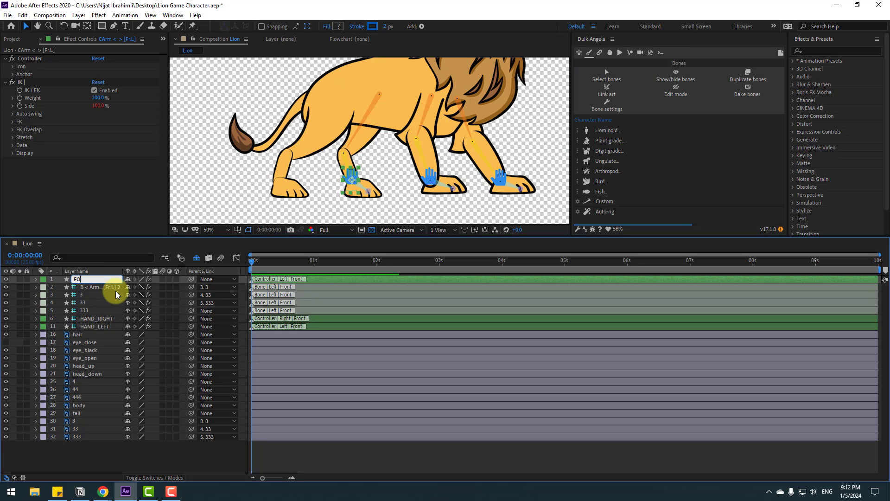
pyautogui.write('OT_RI')
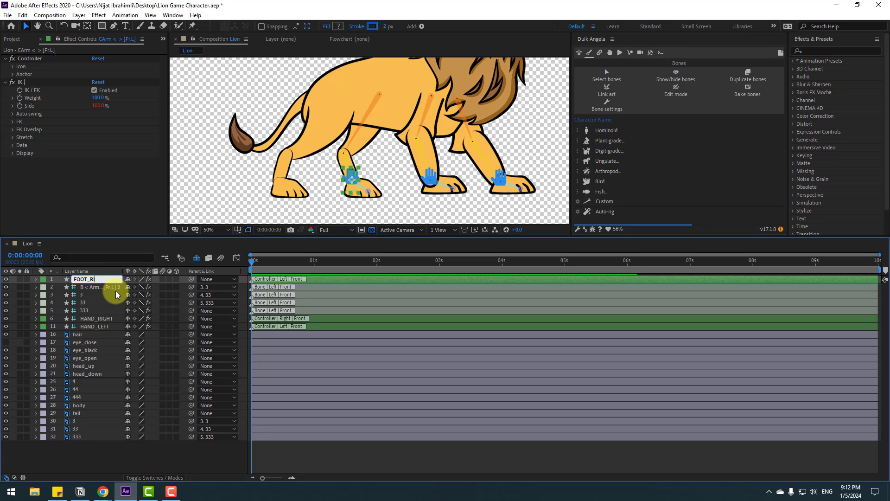
pyautogui.write('GHT')
pyautogui.press('Return')
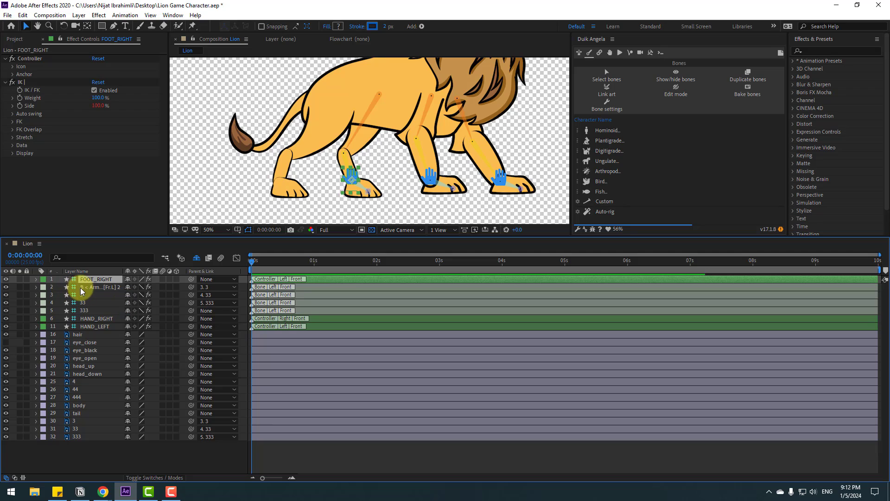
# Step: Parent bone 333 to body, then delete the old leg bones and guide layers 3, 33, 333
pyautogui.click(86, 312)
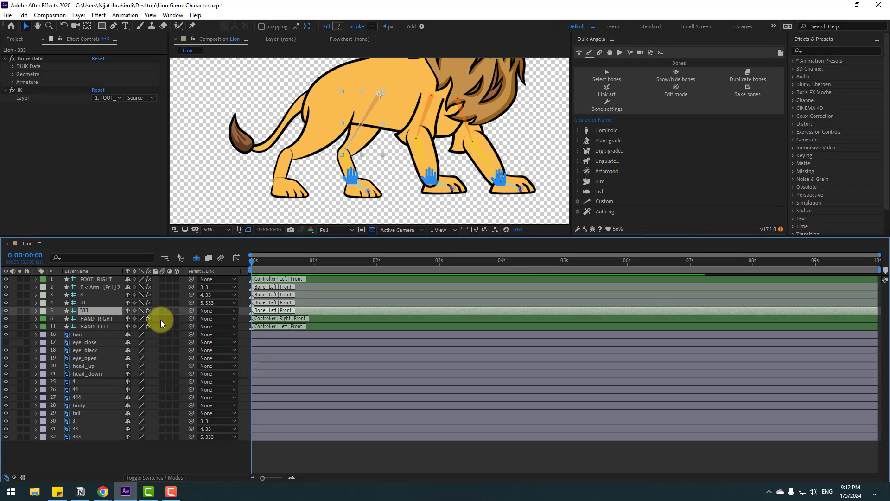
pyautogui.moveTo(192, 310); pyautogui.dragTo(83, 404)
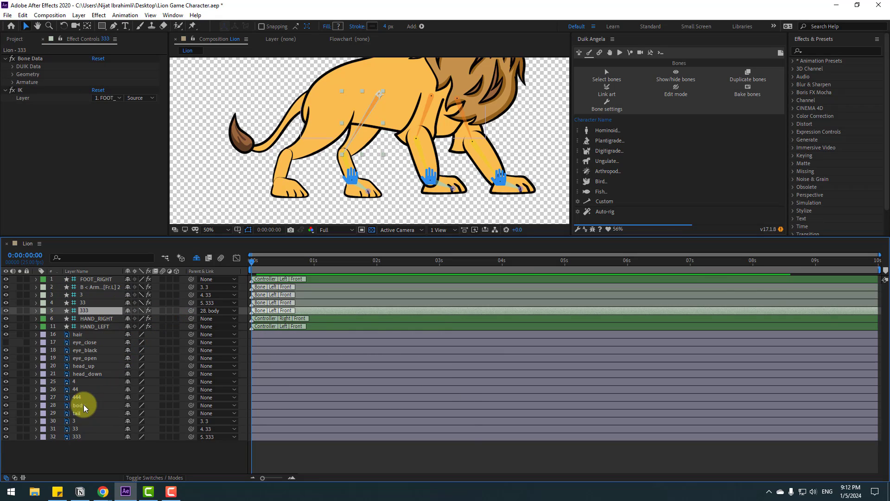
pyautogui.keyDown('shift'); pyautogui.click(87, 289); pyautogui.keyUp('shift')
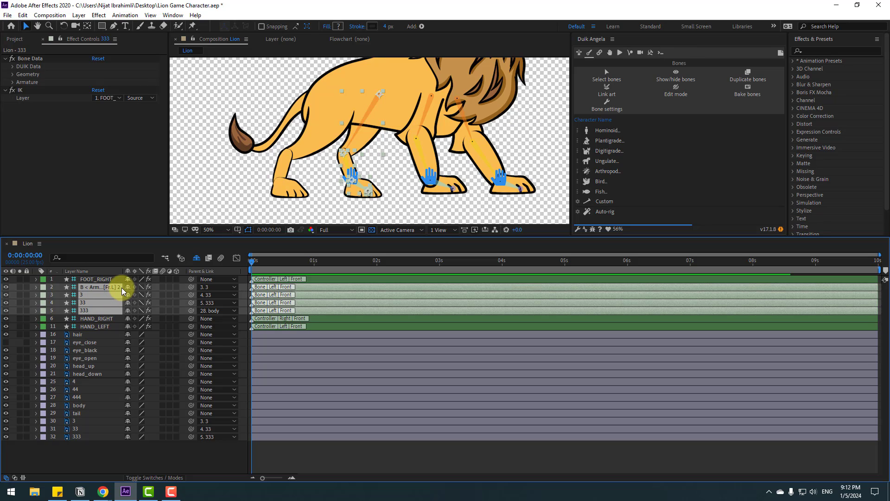
pyautogui.press('Delete')
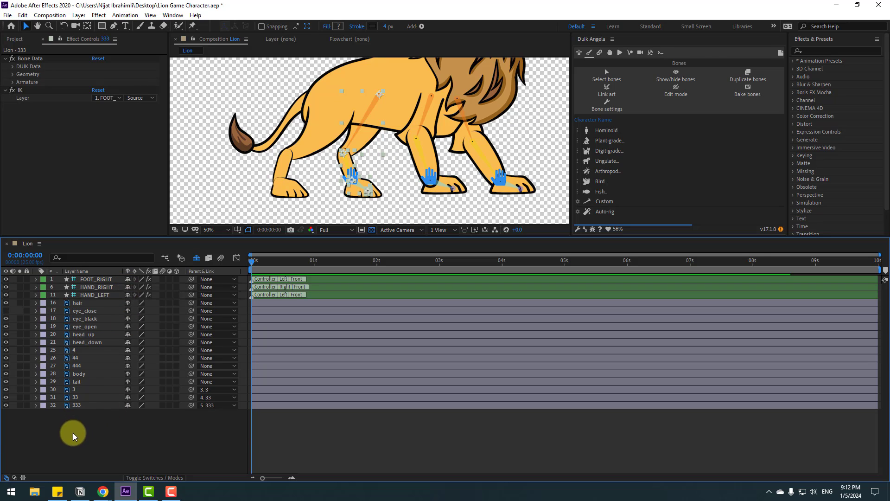
pyautogui.moveTo(73, 433); pyautogui.dragTo(84, 386)
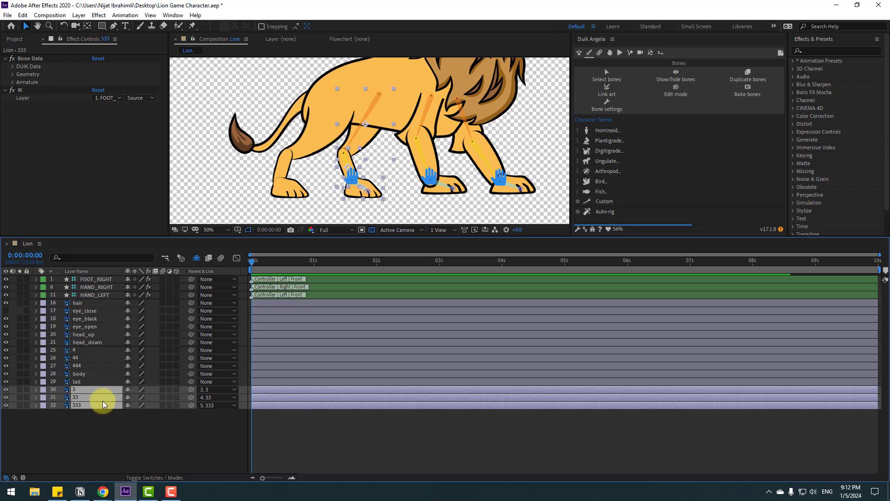
pyautogui.press('Delete')
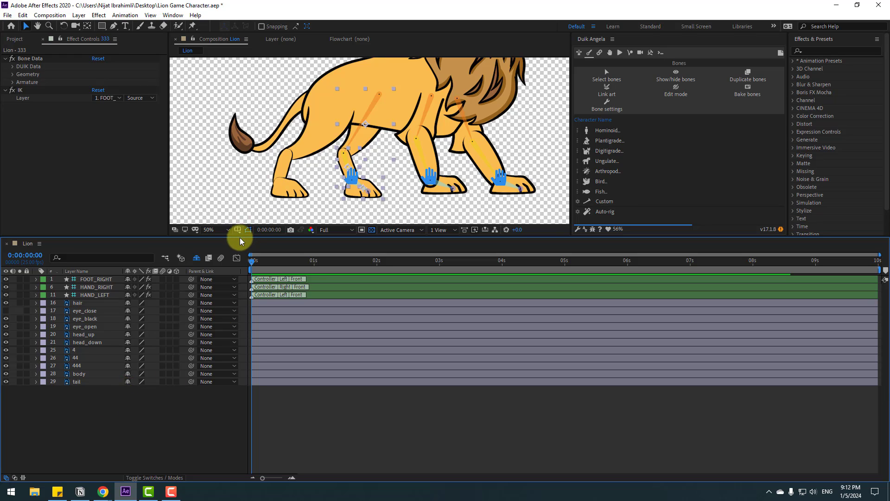
pyautogui.moveTo(240, 238); pyautogui.dragTo(232, 286)
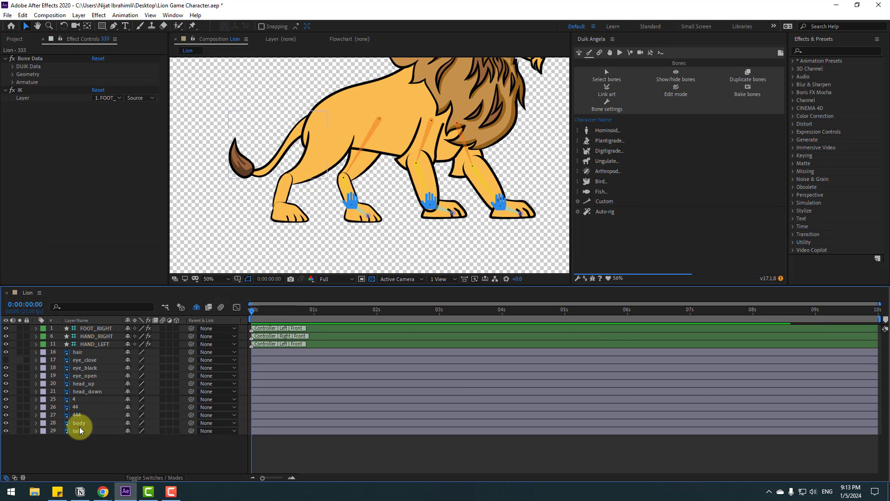
# Step: Drag the body to test the leg rig, then select back leg layers 4, 44 and 444
pyautogui.click(79, 424)
pyautogui.moveTo(391, 125); pyautogui.dragTo(459, 175)
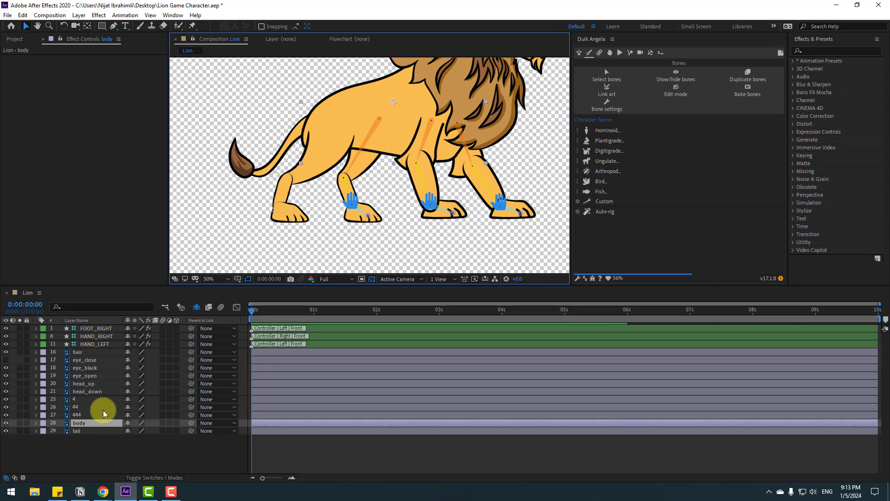
pyautogui.click(79, 399)
pyautogui.keyDown('ctrl'); pyautogui.click(79, 407); pyautogui.keyUp('ctrl')
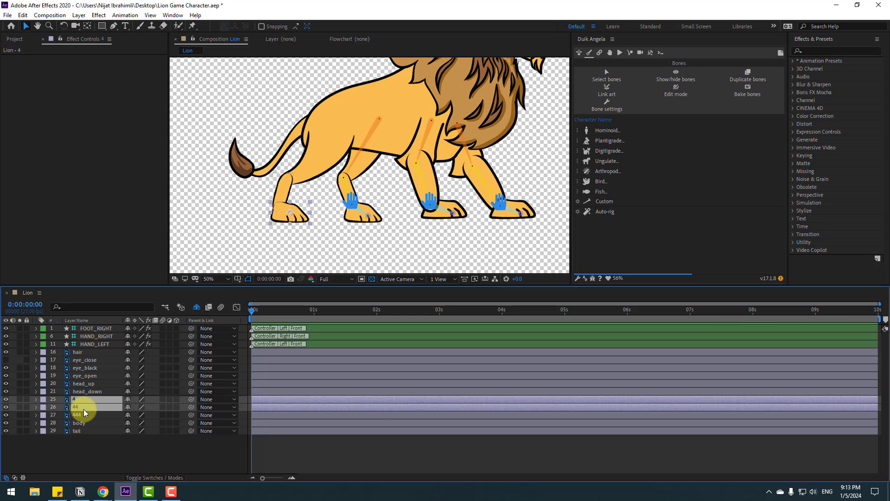
pyautogui.keyDown('ctrl'); pyautogui.click(78, 414); pyautogui.keyUp('ctrl')
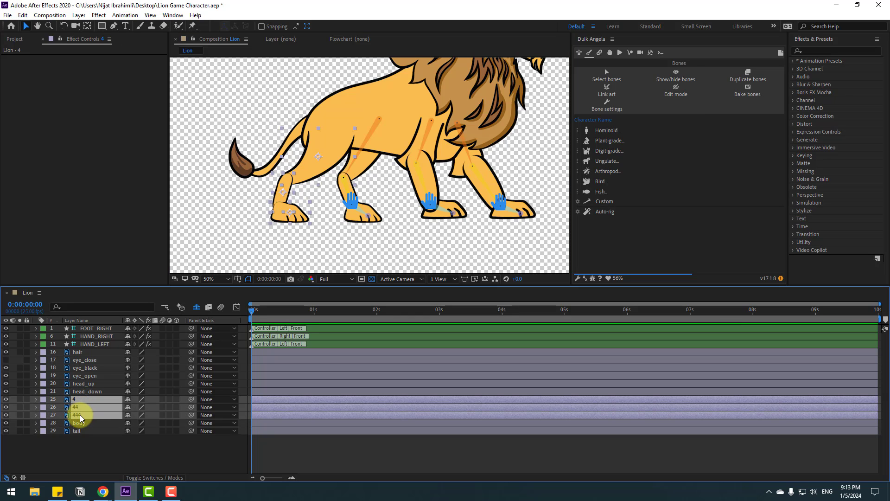
# Step: Solo layers 4, 44 and 444 and lower their opacity to 32%
pyautogui.click(20, 399)
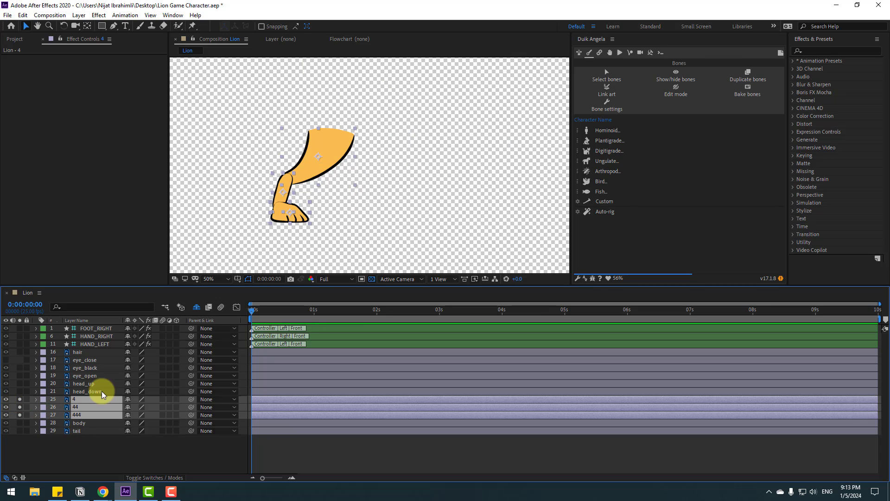
pyautogui.press('t')
pyautogui.moveTo(127, 409); pyautogui.dragTo(93, 408)
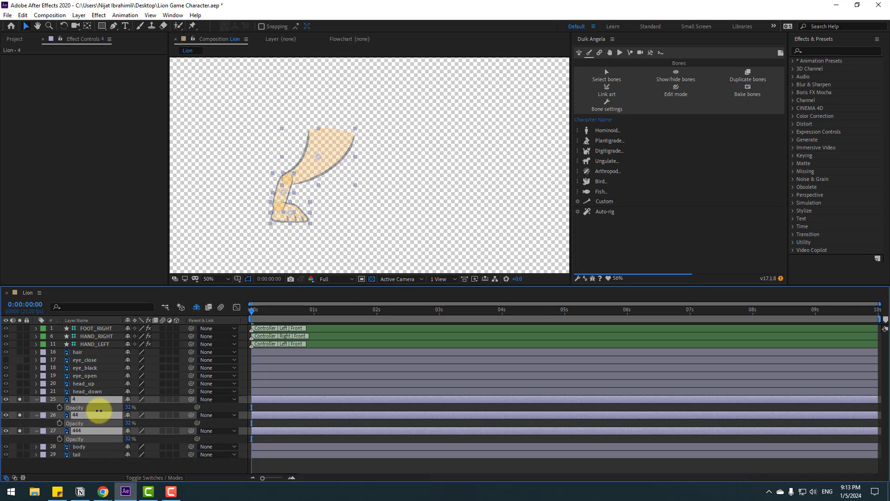
pyautogui.click(463, 153)
# Step: Trace a Pen path from thigh top through knee to ankle and generate Duik Hominoid Arm bones
pyautogui.click(113, 26)
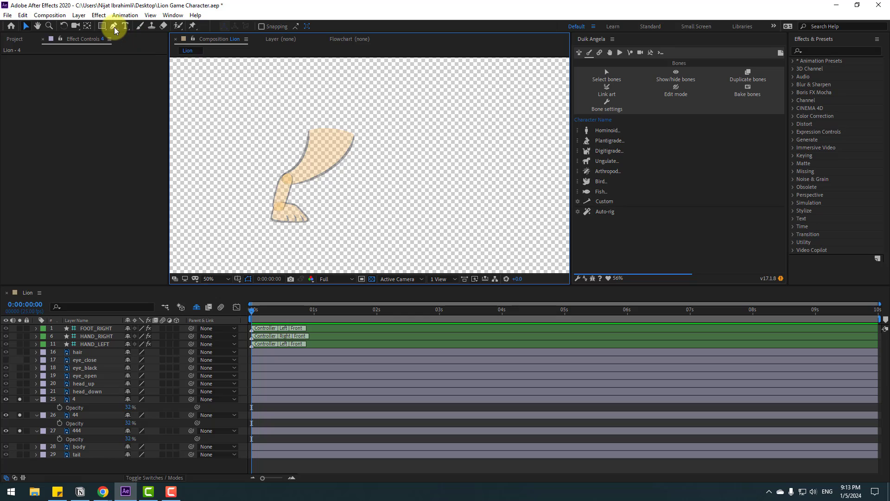
pyautogui.click(335, 134)
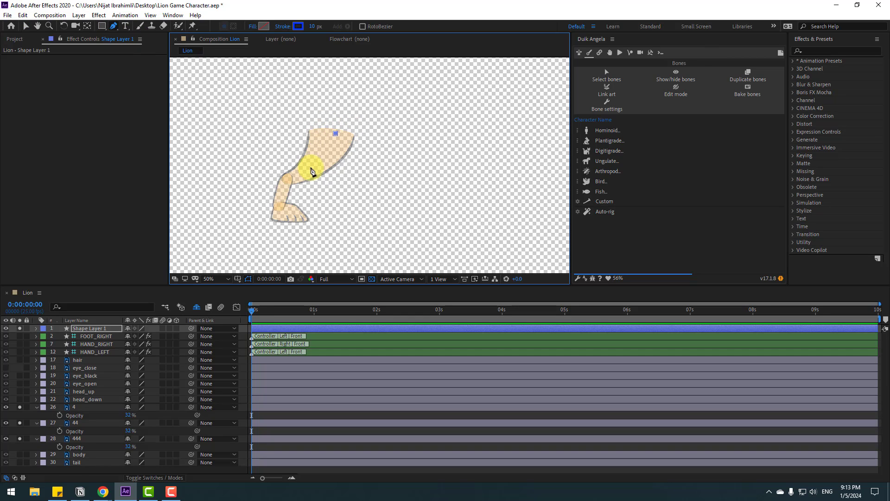
pyautogui.click(287, 178)
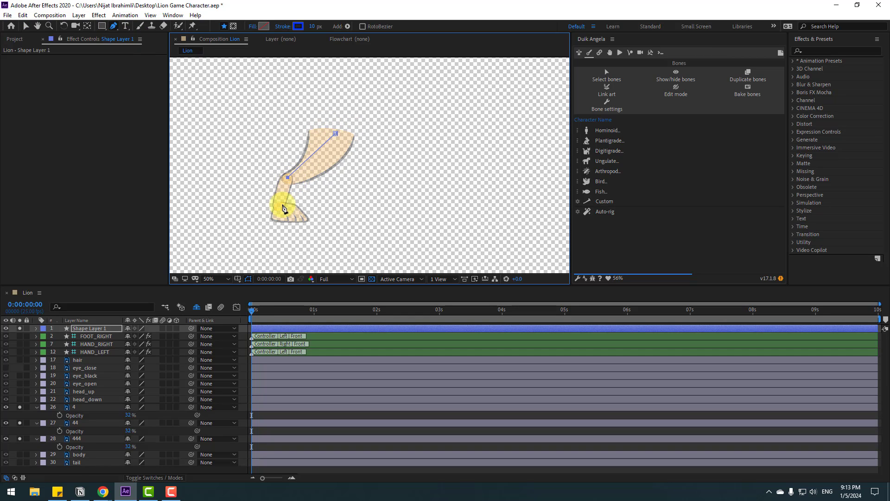
pyautogui.click(279, 206)
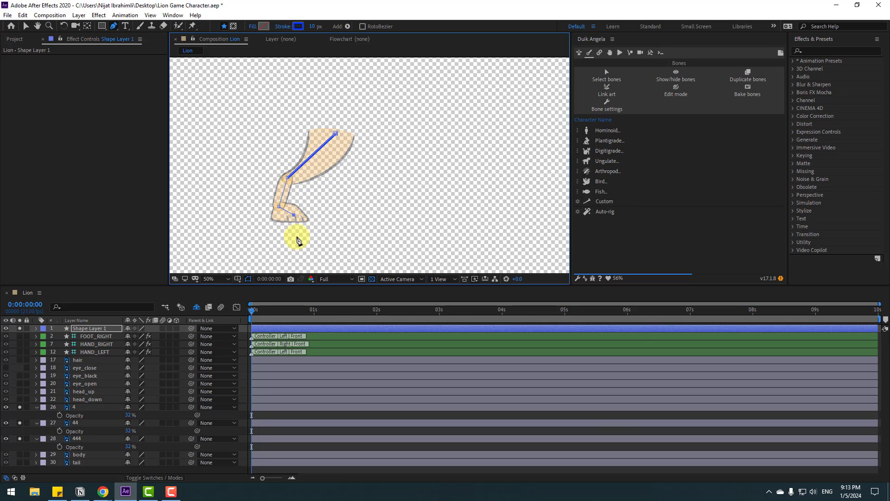
pyautogui.click(603, 131)
pyautogui.click(616, 141)
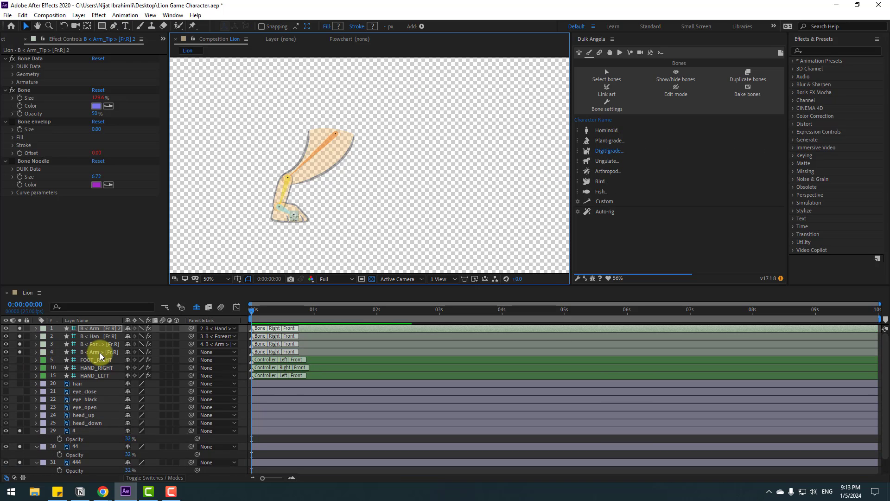
# Step: Rename the upper arm, forearm and hand bones 444, 44 and 4; parent leg layer 4 to bone 4
pyautogui.click(91, 353)
pyautogui.click(280, 175)
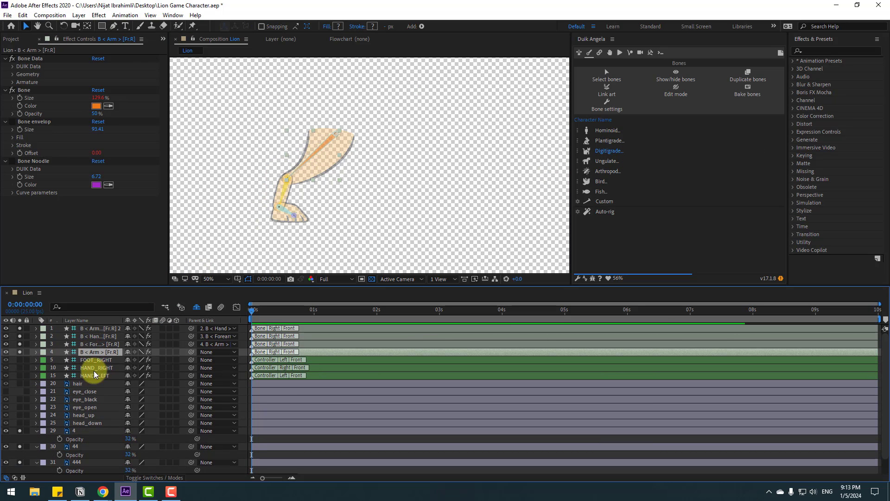
pyautogui.press('Return')
pyautogui.write('444')
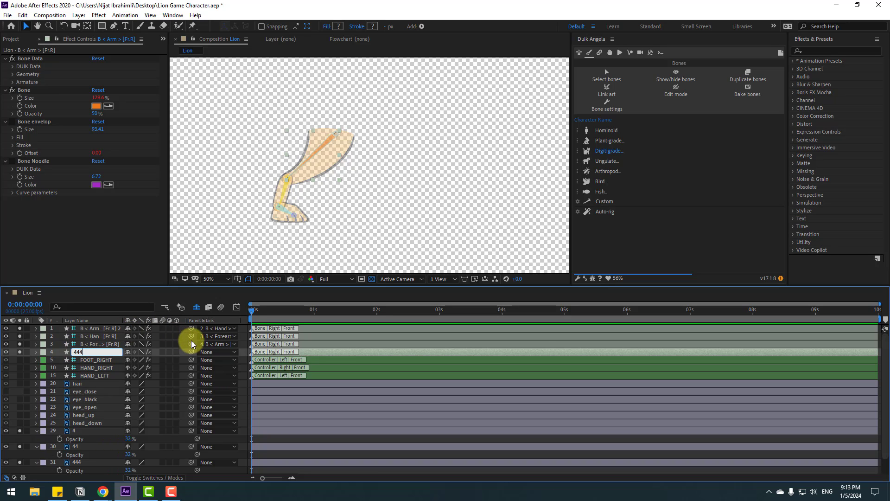
pyautogui.click(91, 344)
pyautogui.write('44')
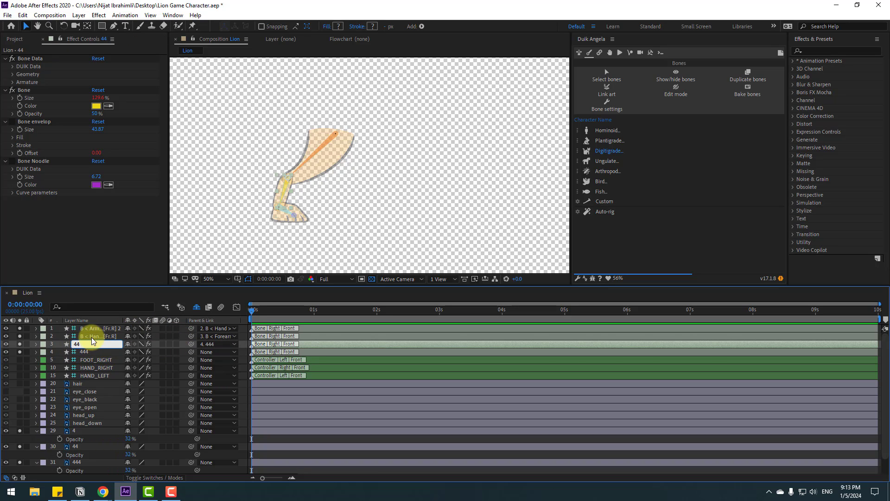
pyautogui.click(92, 337)
pyautogui.press('Return')
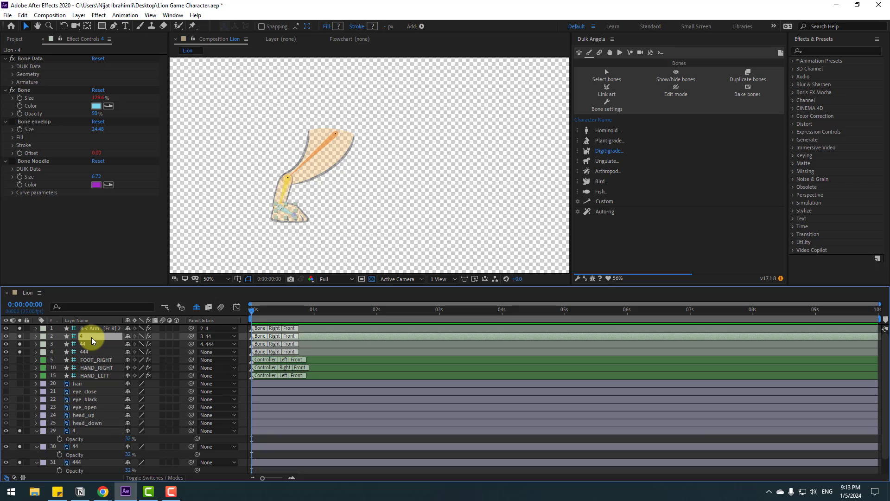
pyautogui.moveTo(191, 431); pyautogui.dragTo(84, 336)
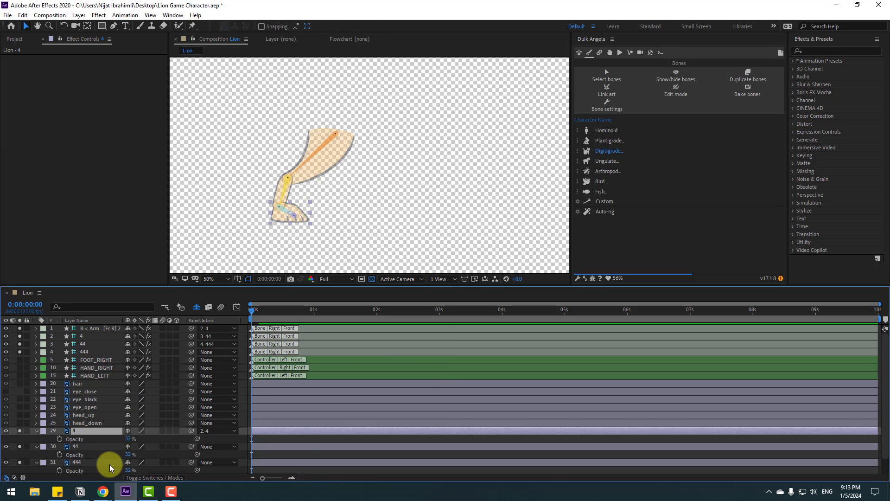
# Step: Parent leg-art layers 44 and 444 to their matching bones
pyautogui.click(76, 447)
pyautogui.moveTo(191, 447); pyautogui.dragTo(89, 343)
pyautogui.scroll(-1, 77, 459)
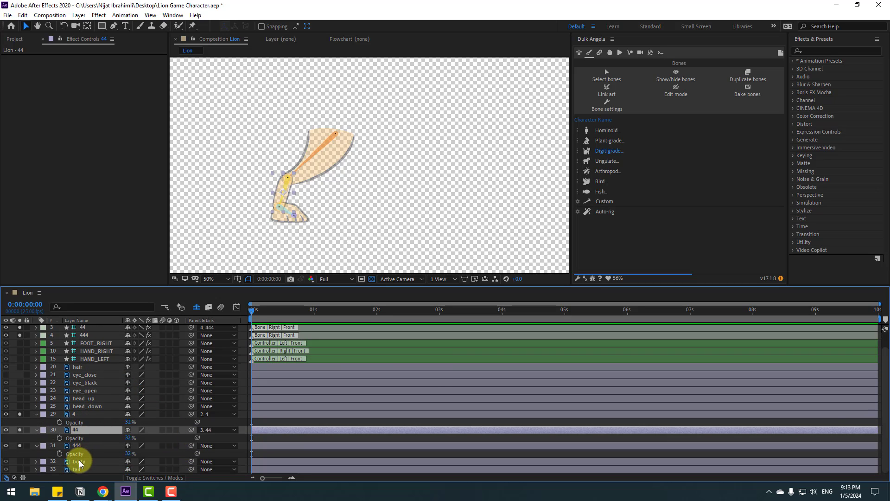
pyautogui.click(77, 447)
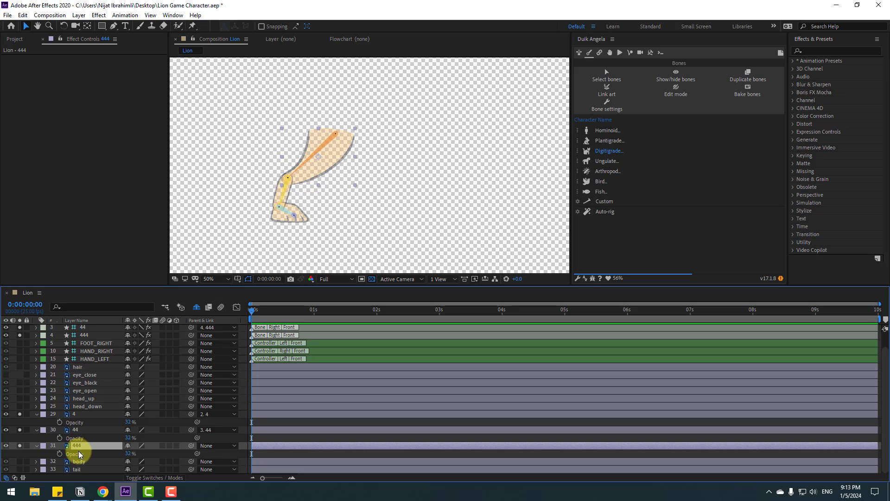
pyautogui.scroll(1, 79, 454)
pyautogui.moveTo(191, 462); pyautogui.dragTo(84, 356)
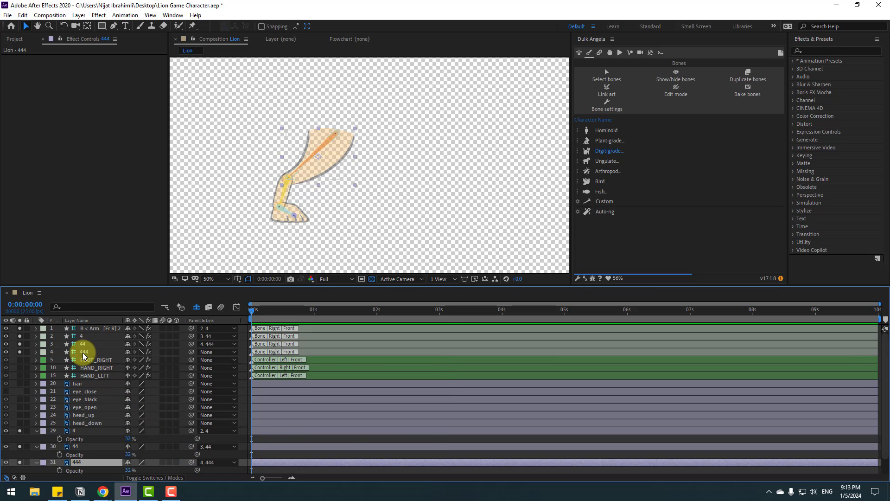
# Step: Set Opacity of leg-art layers 4, 44 and 444 to 100%
pyautogui.scroll(-1, 88, 368)
pyautogui.click(74, 413)
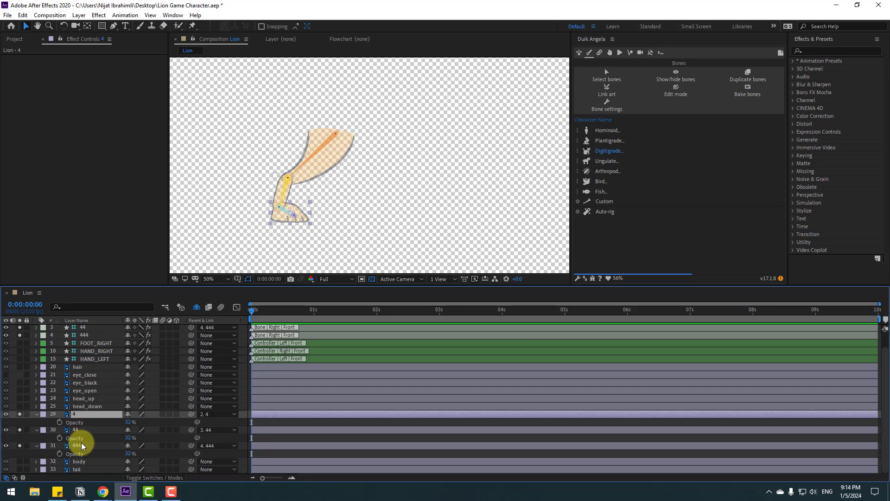
pyautogui.keyDown('shift'); pyautogui.click(78, 447); pyautogui.keyUp('shift')
pyautogui.click(130, 421)
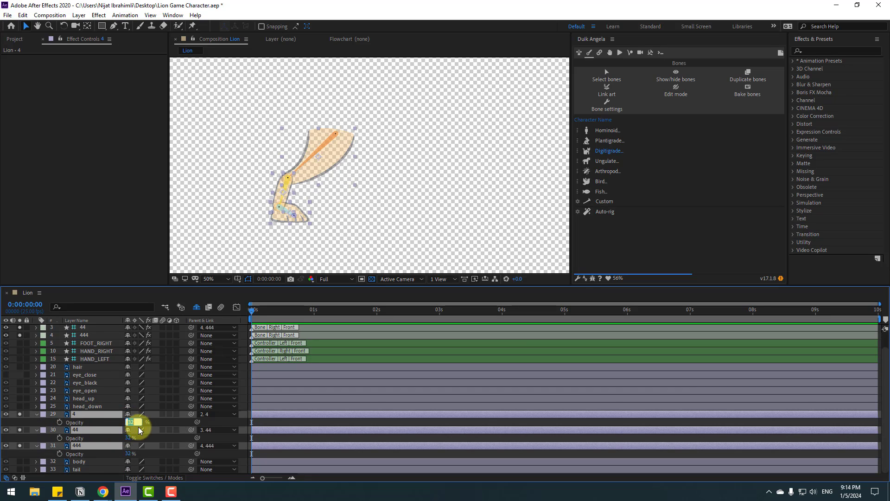
pyautogui.write('100')
pyautogui.press('Return')
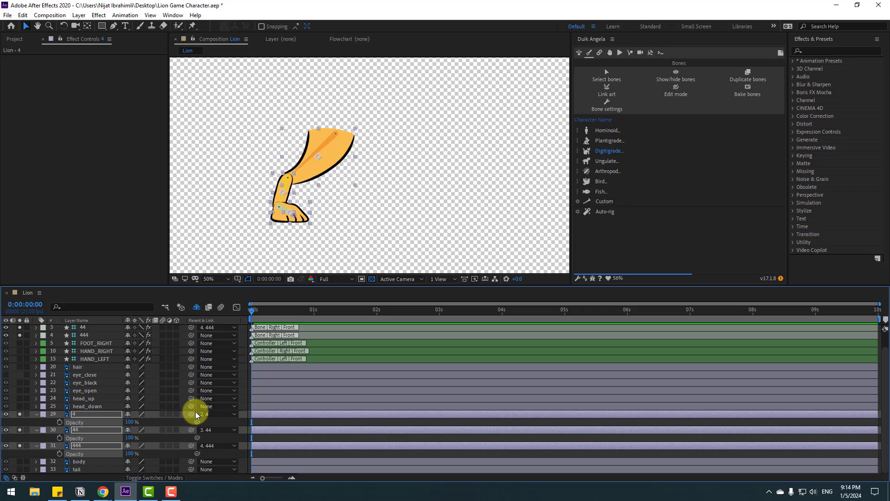
# Step: Unsolo the leg-art and bone layers so the whole lion shows
pyautogui.click(19, 414)
pyautogui.click(37, 413)
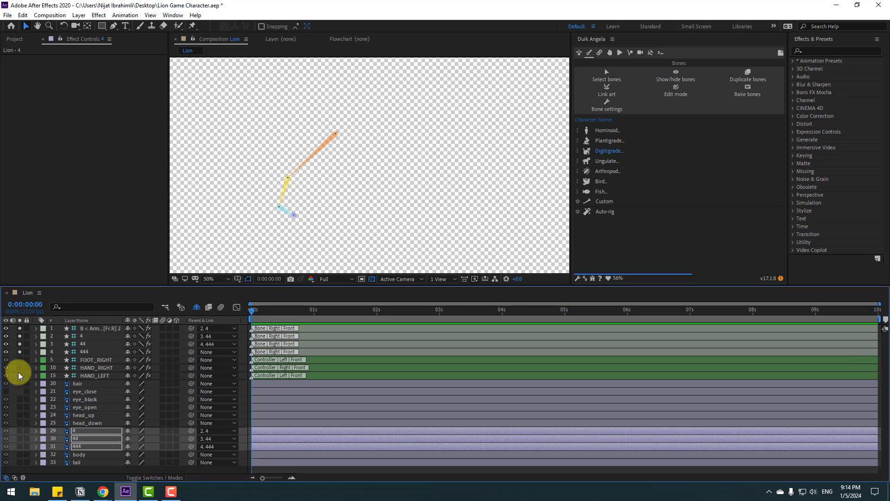
pyautogui.moveTo(21, 355); pyautogui.dragTo(17, 319)
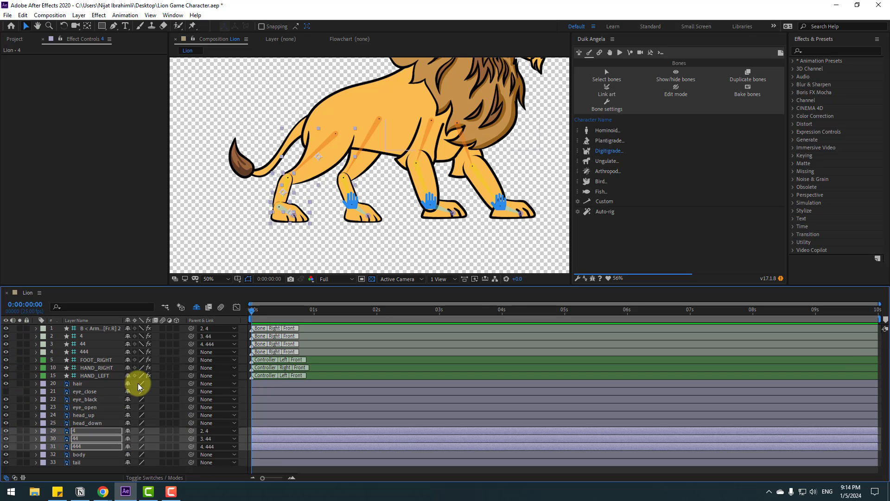
pyautogui.click(88, 355)
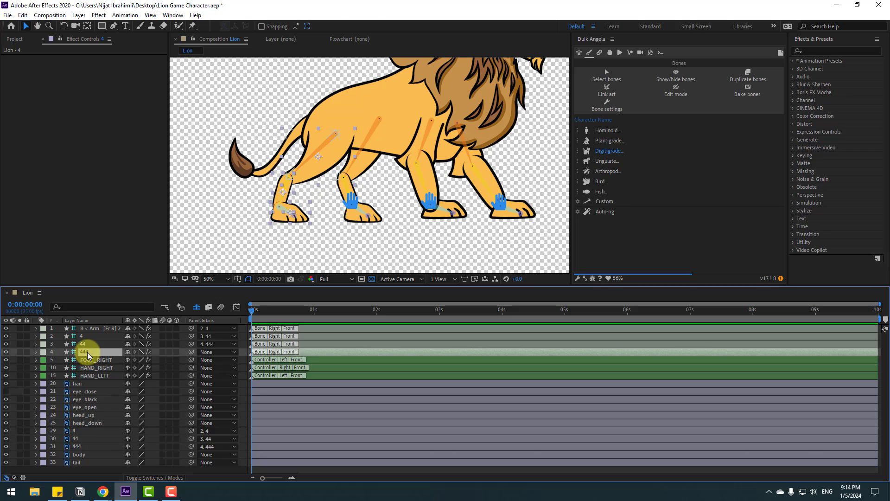
# Step: Auto-rig the four back-leg bones with Duik Angela and name the IK controller FOOT_LEFT
pyautogui.keyDown('shift'); pyautogui.click(92, 329); pyautogui.keyUp('shift')
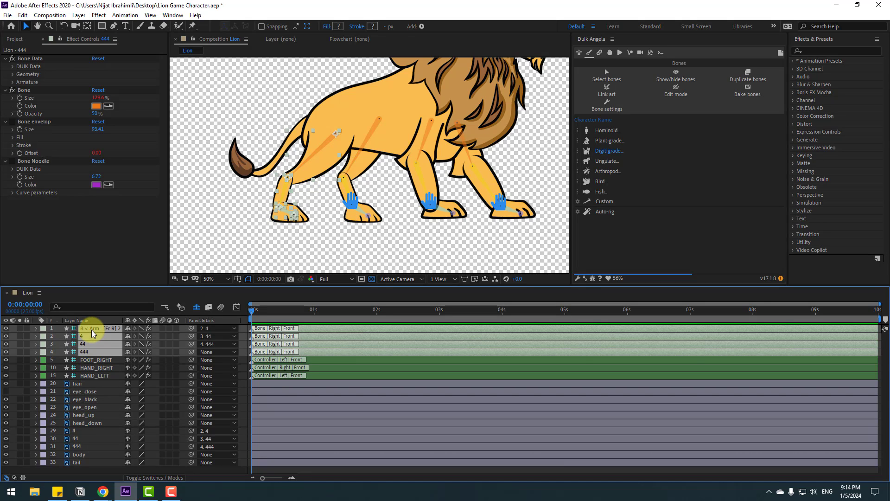
pyautogui.click(608, 214)
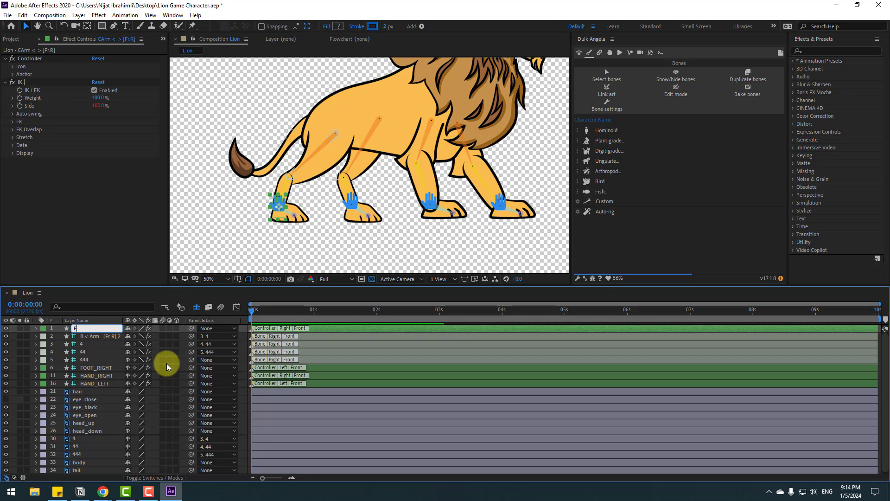
pyautogui.press('Return')
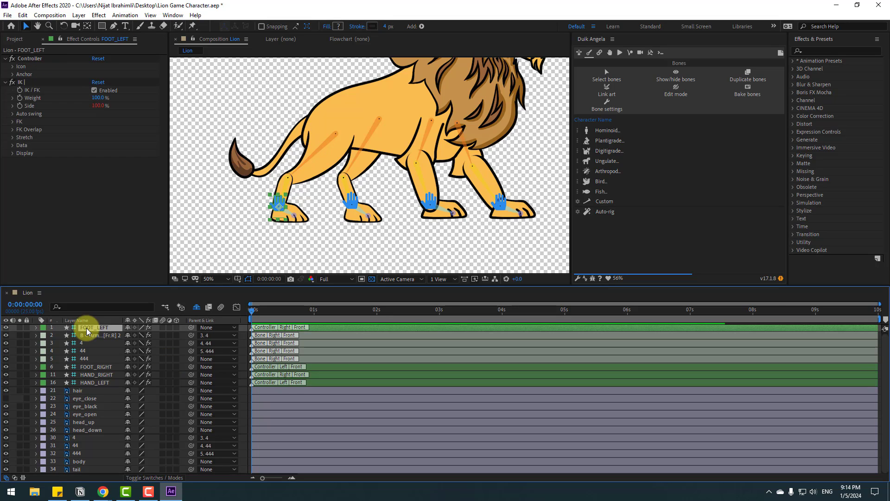
pyautogui.click(86, 359)
# Step: Parent bone 444 to the body layer and hide the four back-leg bones as shy
pyautogui.moveTo(192, 360); pyautogui.dragTo(80, 465)
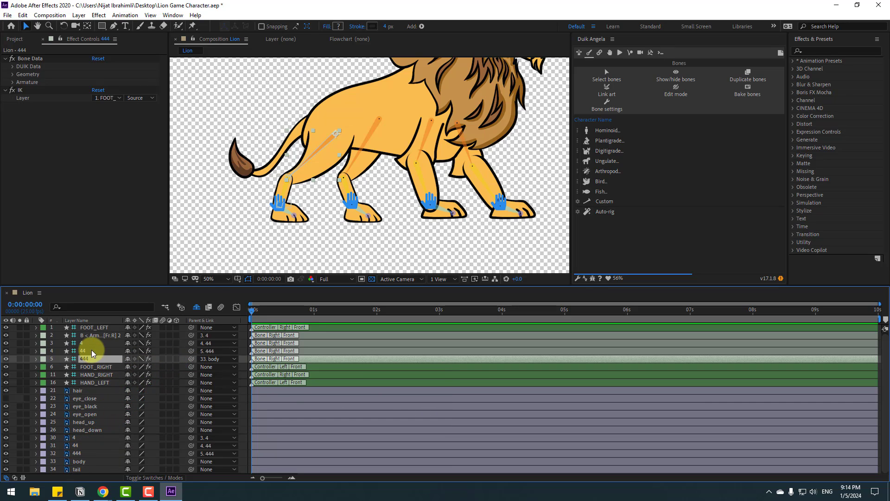
pyautogui.keyDown('shift'); pyautogui.click(80, 336); pyautogui.keyUp('shift')
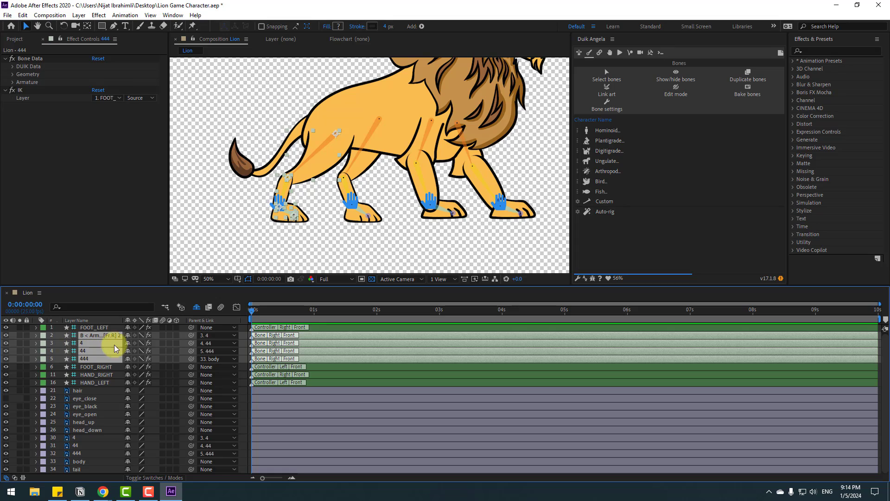
pyautogui.press('Delete')
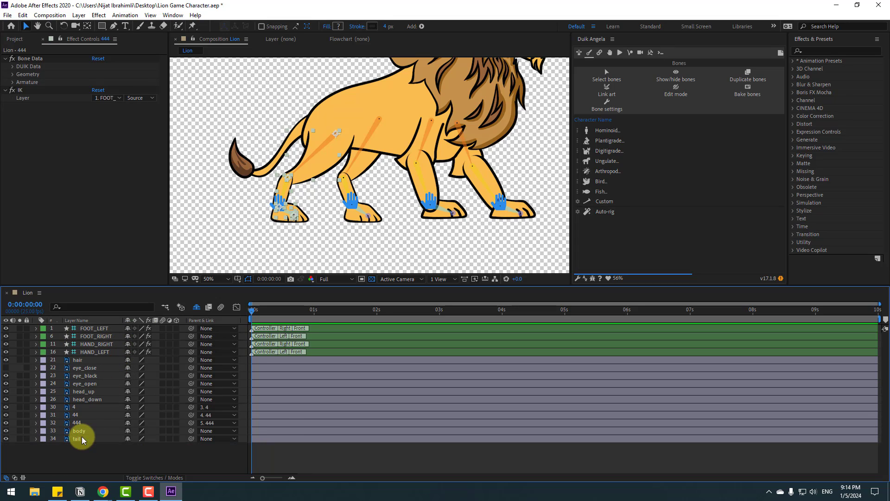
# Step: Hide leg-art layers 4, 44 and 444 as shy layers
pyautogui.click(75, 422)
pyautogui.keyDown('shift'); pyautogui.click(77, 414); pyautogui.keyUp('shift')
pyautogui.keyDown('shift'); pyautogui.click(75, 407); pyautogui.keyUp('shift')
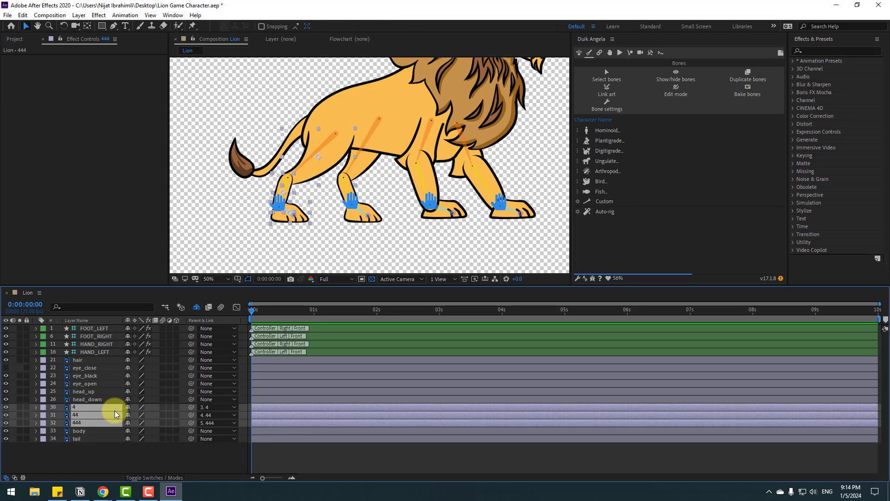
pyautogui.press('Delete')
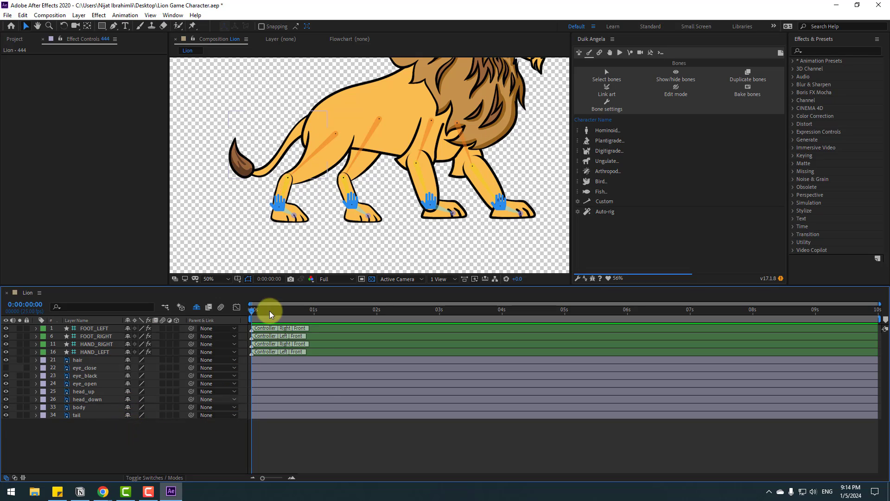
pyautogui.click(88, 407)
pyautogui.scroll(-2, 440, 171)
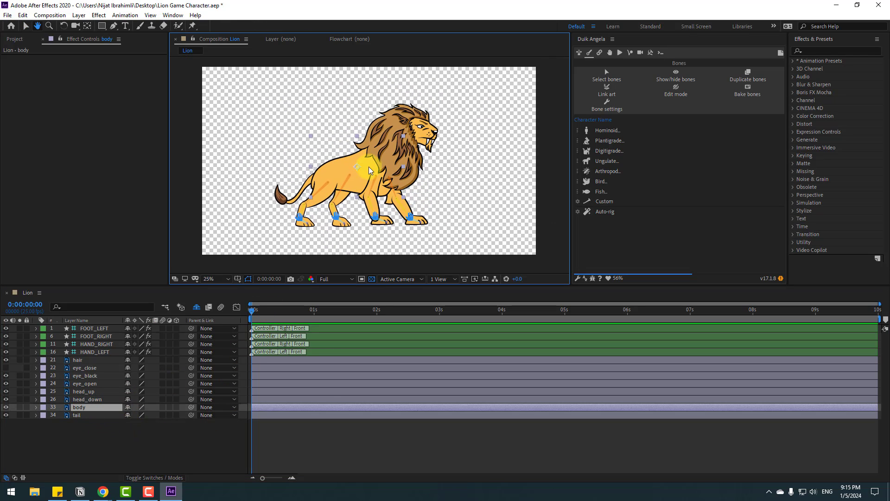
# Step: Solo the tail layer and centre it in the composition view
pyautogui.moveTo(354, 163)
pyautogui.mouseDown()
pyautogui.moveTo(364, 166)
pyautogui.moveTo(354, 178)
pyautogui.moveTo(354, 160)
pyautogui.mouseUp()
pyautogui.click(179, 423)
pyautogui.click(297, 262)
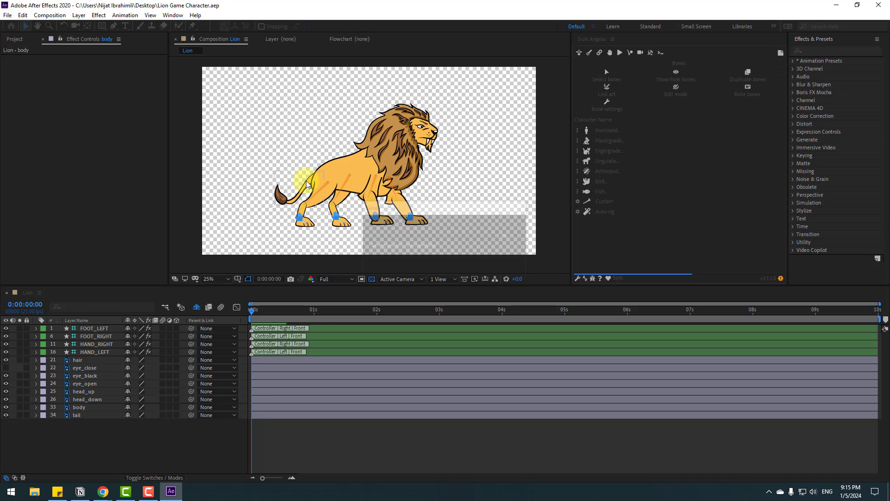
pyautogui.scroll(2, 318, 205)
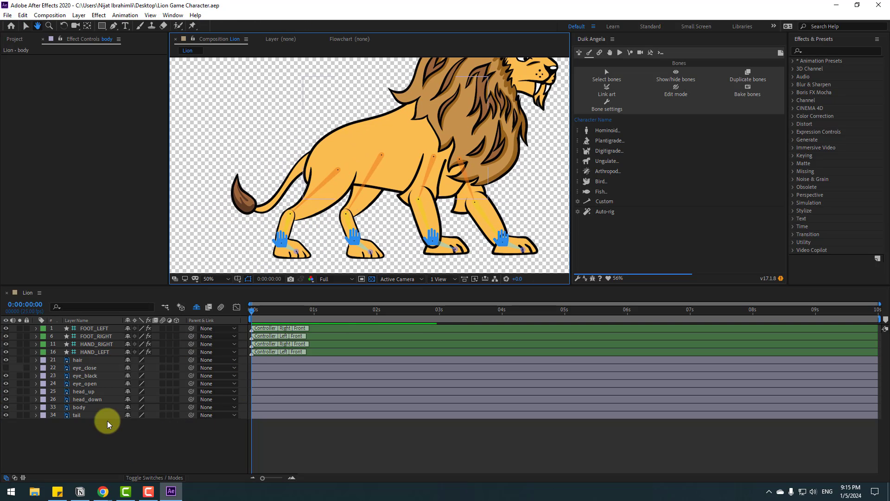
pyautogui.click(77, 415)
pyautogui.click(20, 414)
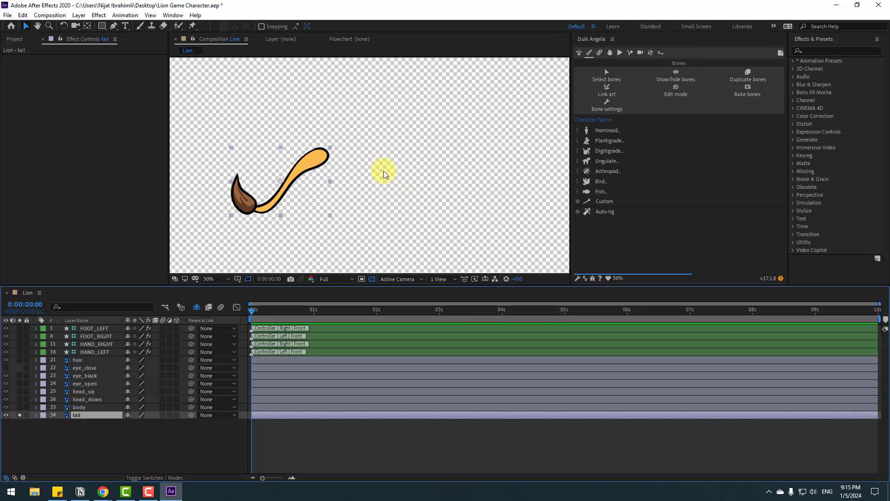
pyautogui.moveTo(243, 197); pyautogui.dragTo(265, 173)
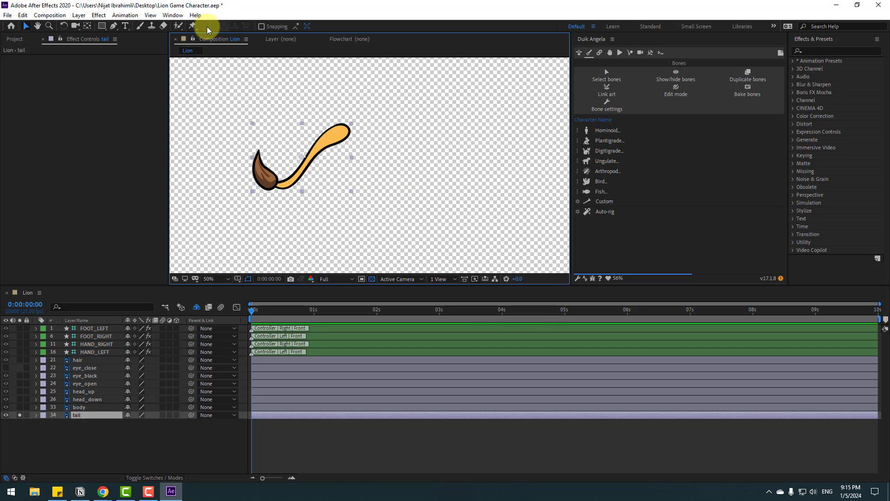
# Step: Place Puppet pins on the tail's thin end and its brown tuft
pyautogui.click(193, 26)
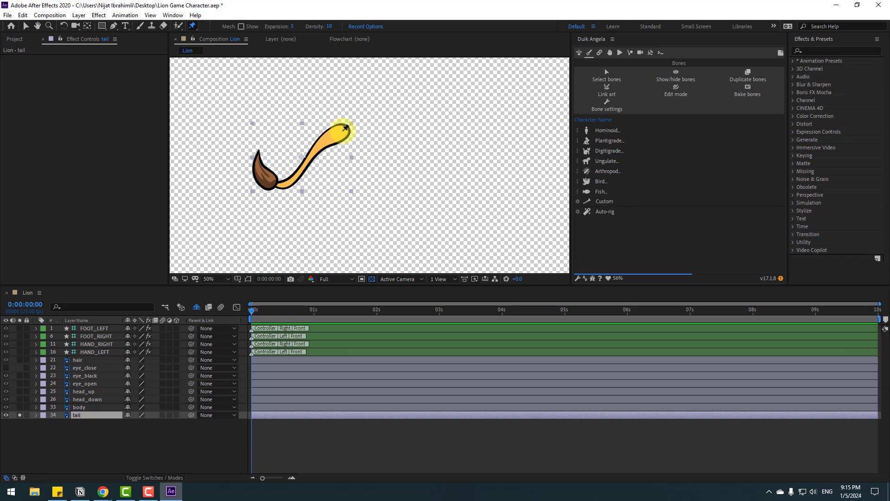
pyautogui.click(343, 130)
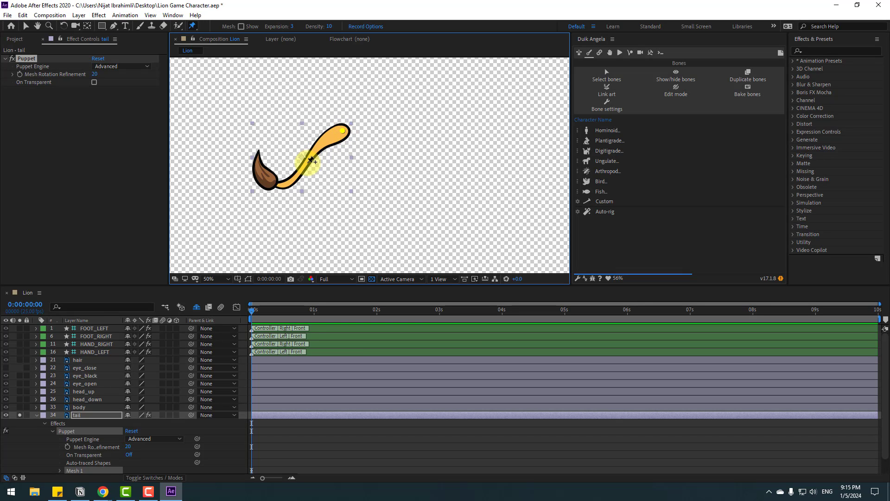
pyautogui.click(258, 162)
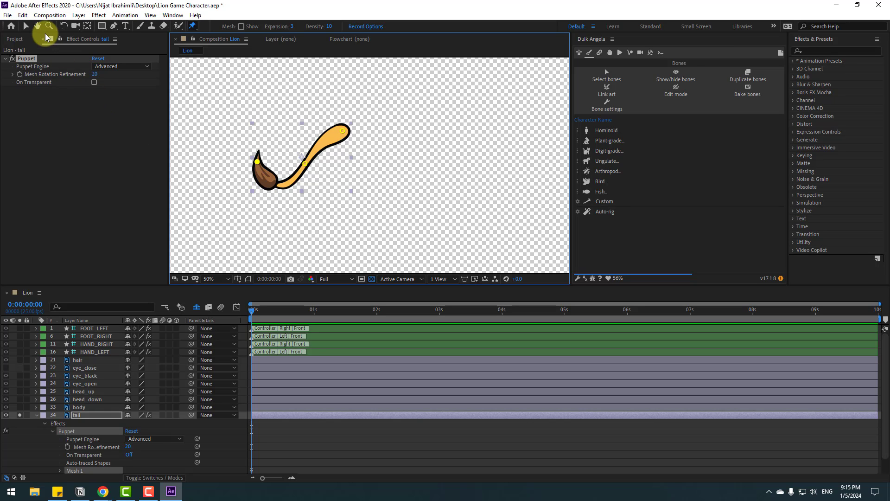
pyautogui.click(26, 26)
pyautogui.click(27, 59)
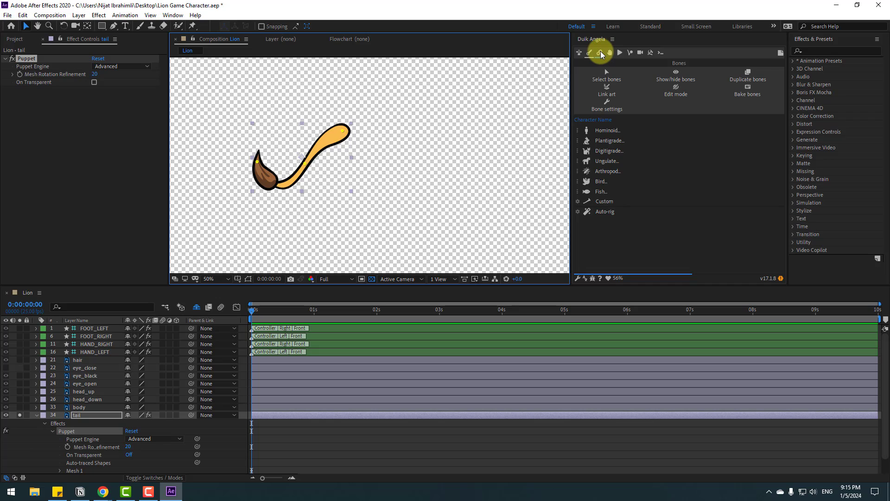
# Step: Create Duik controller layers for the tail pins and parent Pin 3 to Pin 2
pyautogui.click(600, 52)
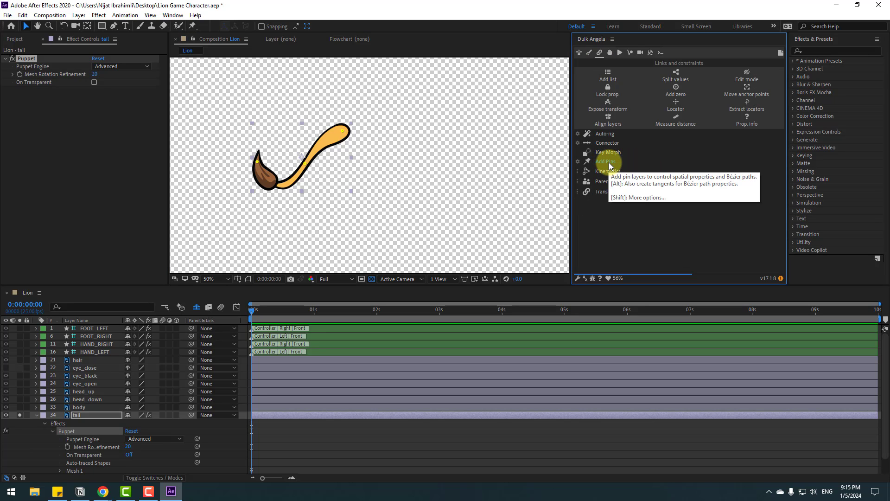
pyautogui.click(610, 163)
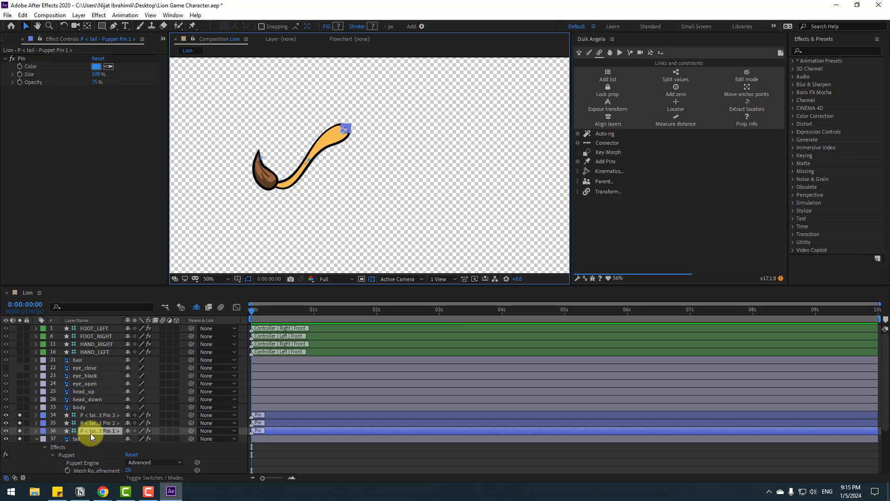
pyautogui.click(95, 416)
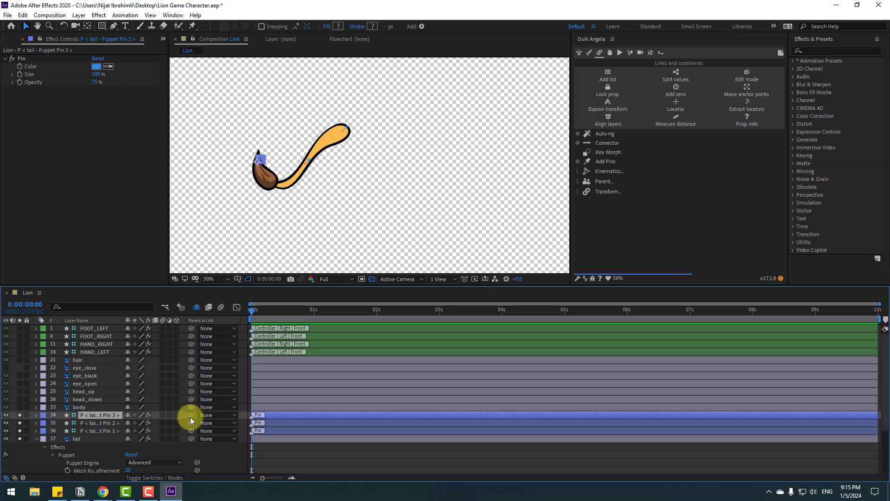
pyautogui.moveTo(191, 415); pyautogui.dragTo(41, 431)
pyautogui.click(103, 426)
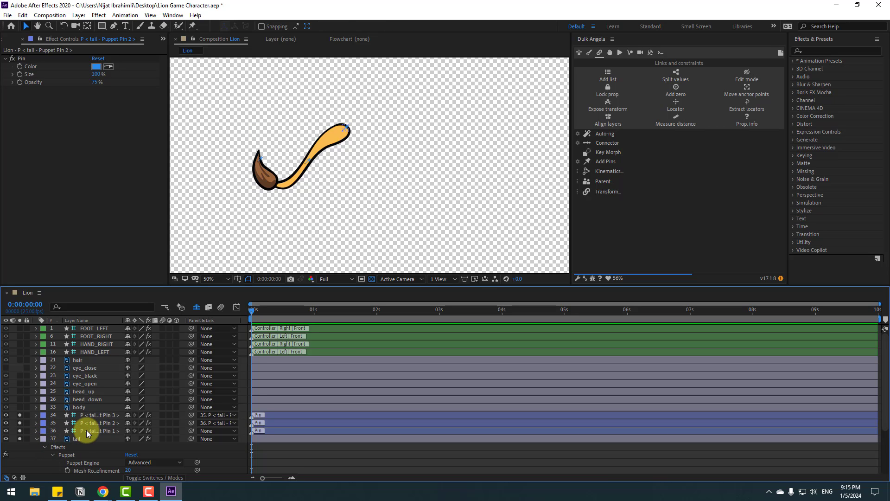
# Step: Parent tail Pin 1 to the body layer and select all three pin layers
pyautogui.click(86, 430)
pyautogui.moveTo(157, 433); pyautogui.dragTo(74, 407)
pyautogui.click(36, 439)
pyautogui.keyDown('shift'); pyautogui.click(96, 415); pyautogui.keyUp('shift')
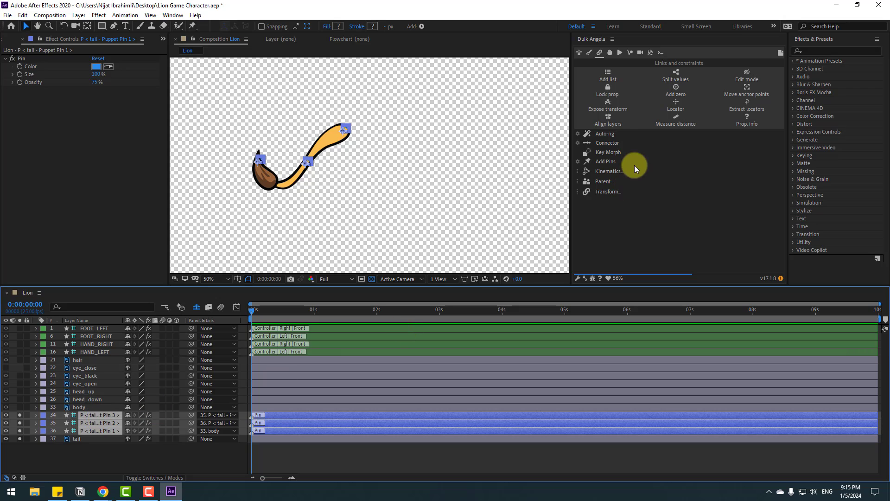
# Step: Auto-rig the tail pins into an IK chain, test the bend, and rename the controller TAIL
pyautogui.click(605, 133)
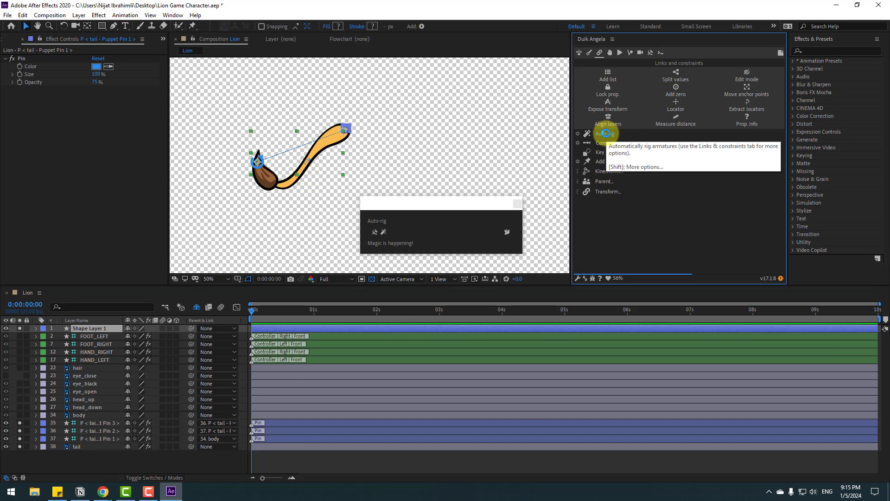
pyautogui.scroll(2, 284, 177)
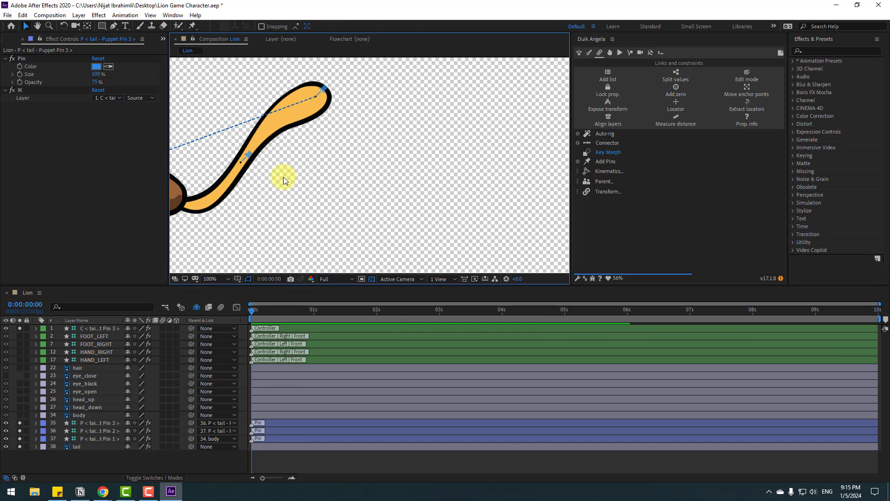
pyautogui.scroll(-2, 325, 187)
pyautogui.moveTo(304, 164)
pyautogui.mouseDown()
pyautogui.moveTo(308, 139)
pyautogui.moveTo(290, 151)
pyautogui.moveTo(319, 134)
pyautogui.moveTo(301, 162)
pyautogui.mouseUp()
pyautogui.press('Return')
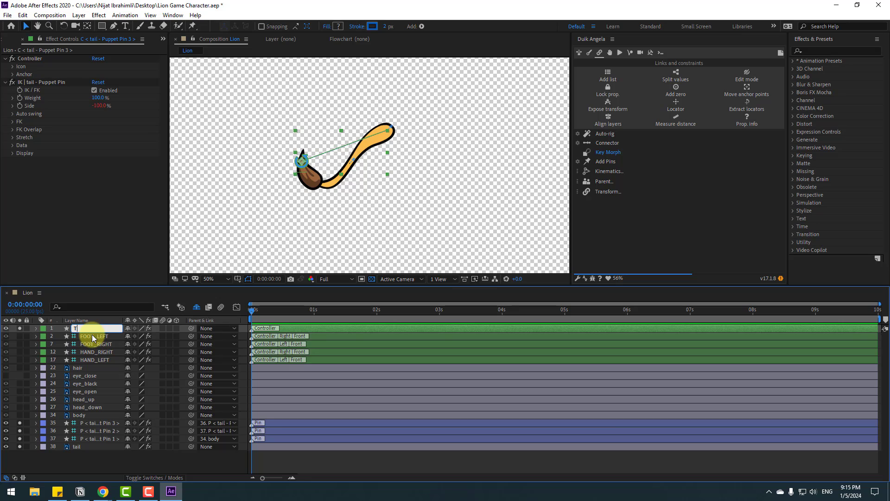
pyautogui.press('Return')
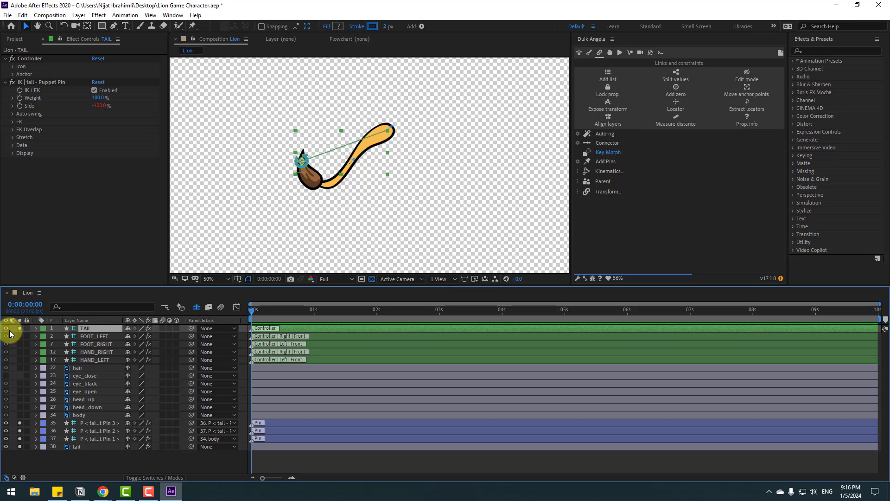
# Step: Unsolo the tail and mark the three pin layers and tail art layer shy
pyautogui.click(22, 441)
pyautogui.click(96, 440)
pyautogui.keyDown('shift'); pyautogui.click(98, 424); pyautogui.keyUp('shift')
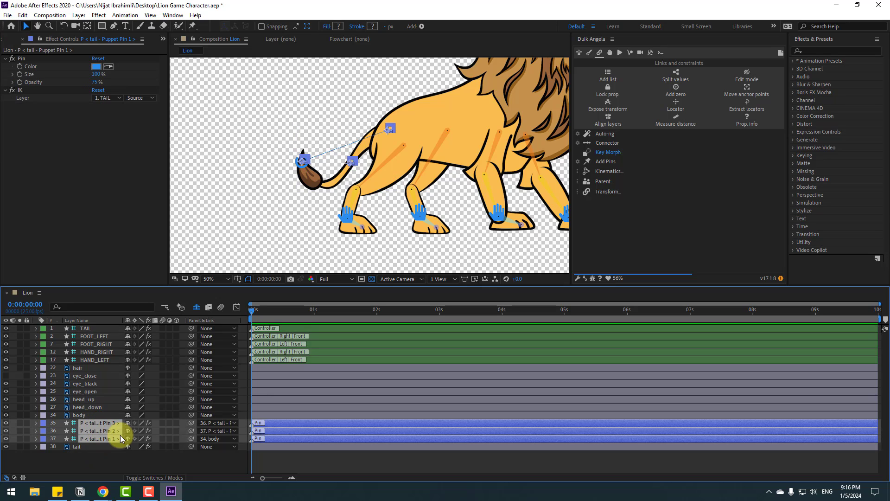
pyautogui.click(128, 423)
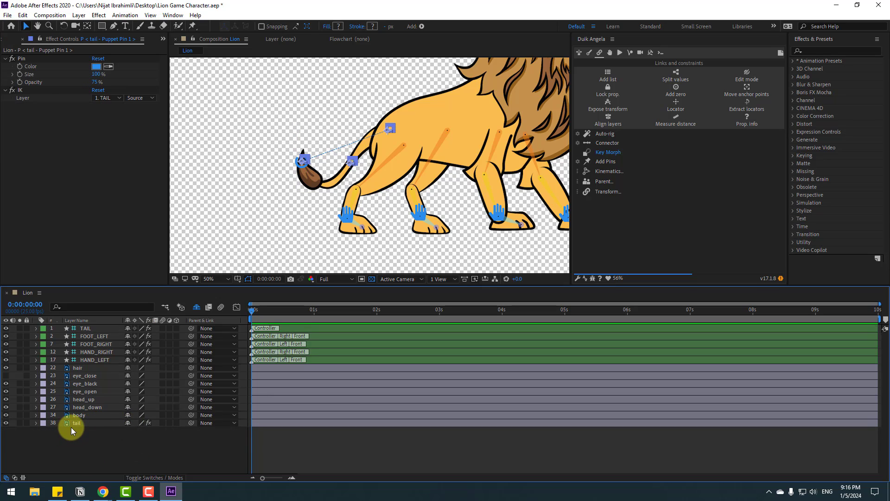
pyautogui.click(72, 424)
pyautogui.click(128, 423)
pyautogui.click(88, 414)
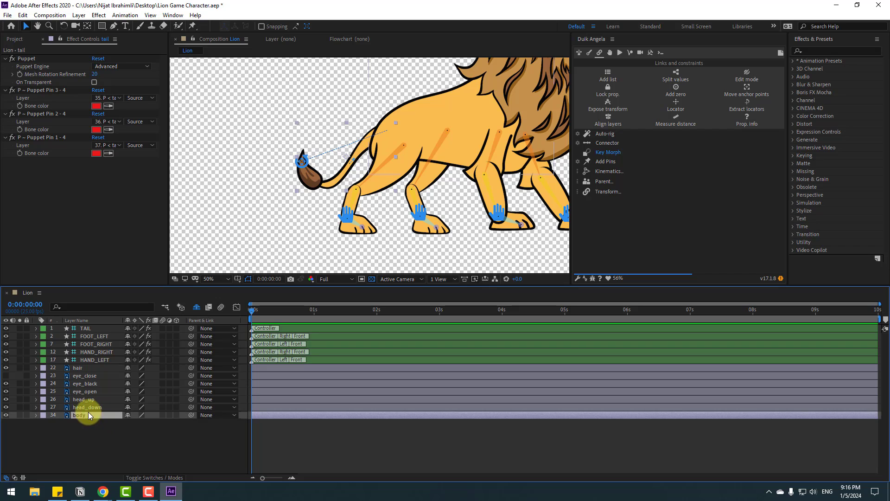
pyautogui.moveTo(468, 128); pyautogui.dragTo(354, 159)
# Step: Fit the viewer, add a Null Object, and move it to the lion's neck behind the head
pyautogui.click(211, 278)
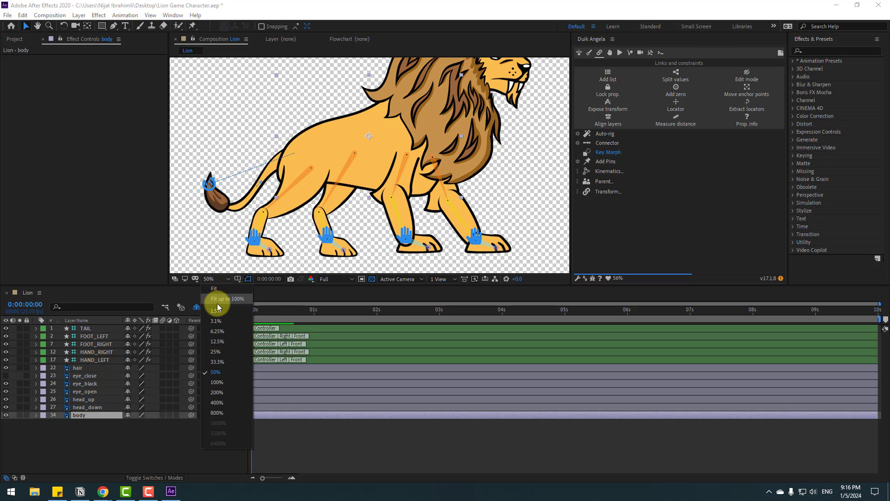
pyautogui.click(218, 301)
pyautogui.click(125, 441)
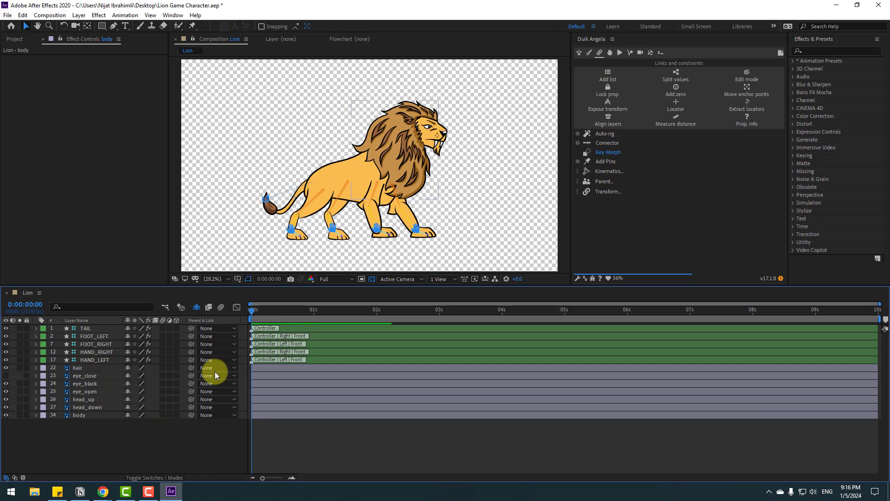
pyautogui.rightClick(142, 424)
pyautogui.moveTo(215, 319)
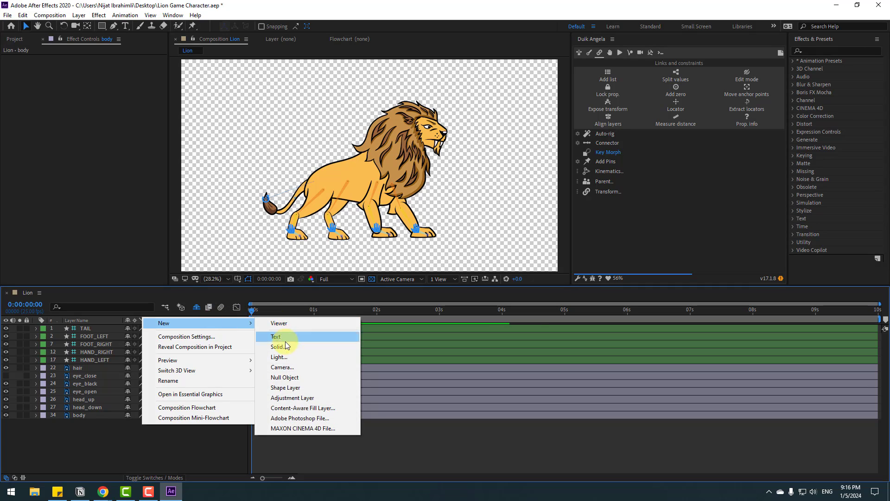
pyautogui.click(286, 378)
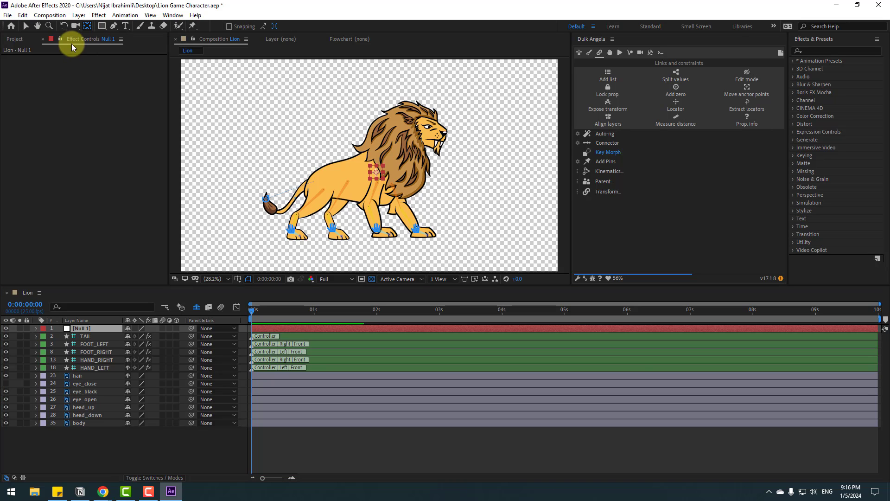
pyautogui.scroll(2, 369, 164)
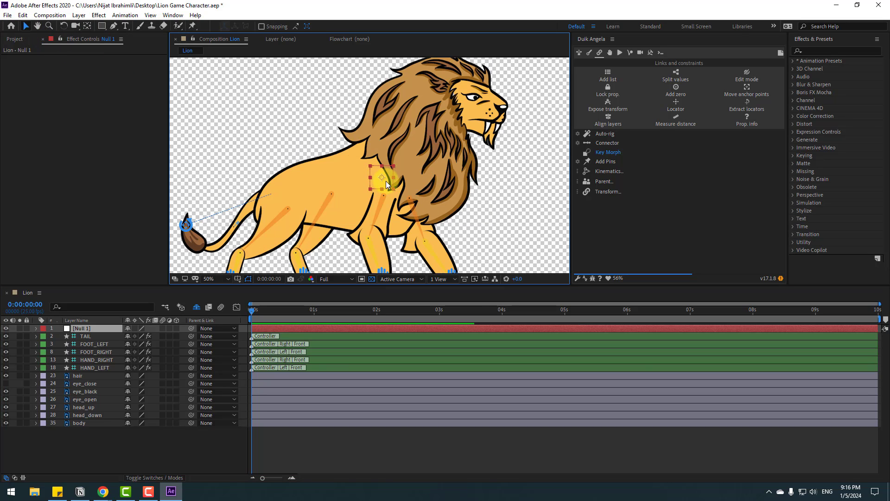
pyautogui.moveTo(386, 181); pyautogui.dragTo(455, 121)
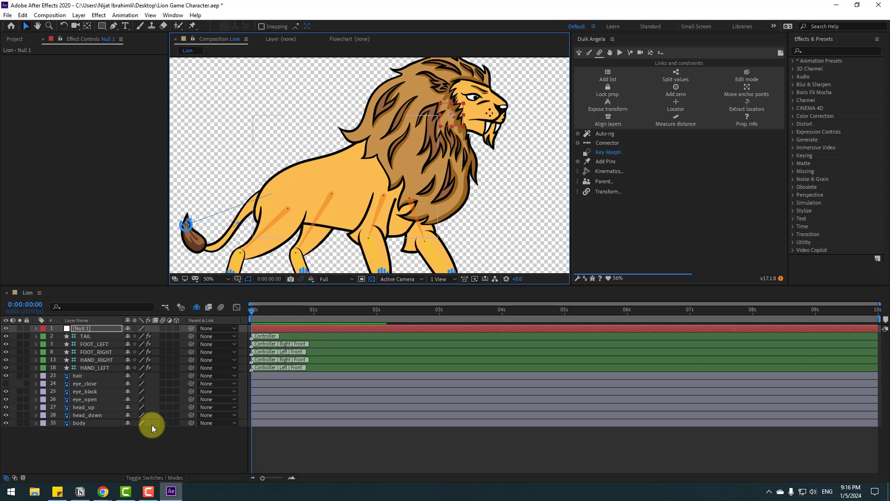
pyautogui.click(93, 415)
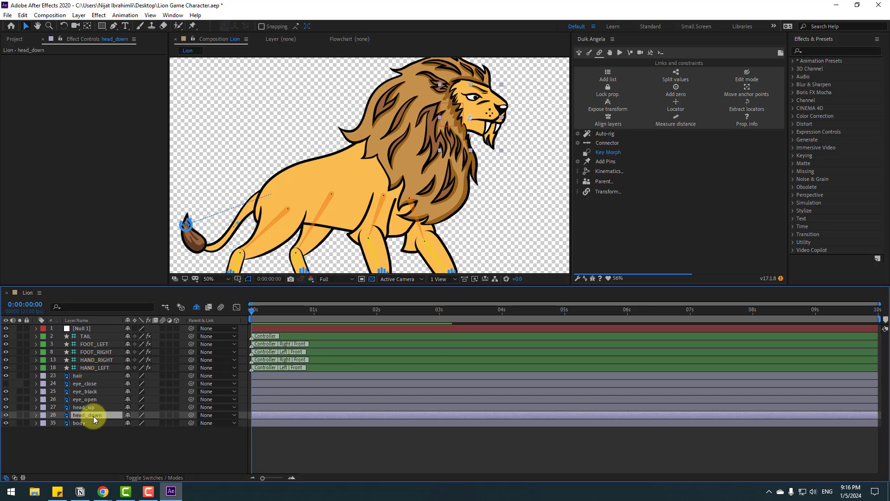
# Step: Solo head_down and move its anchor point toward the back of the head
pyautogui.click(20, 415)
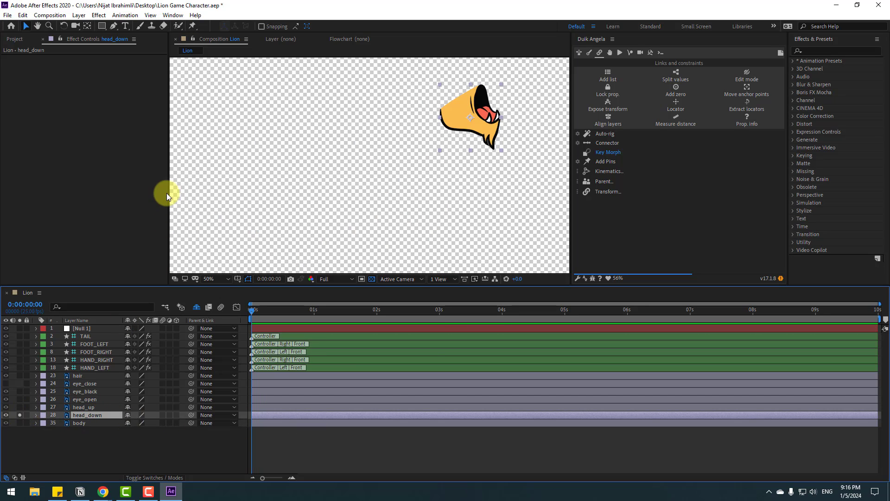
pyautogui.click(86, 26)
pyautogui.moveTo(470, 117); pyautogui.dragTo(437, 104)
pyautogui.click(26, 26)
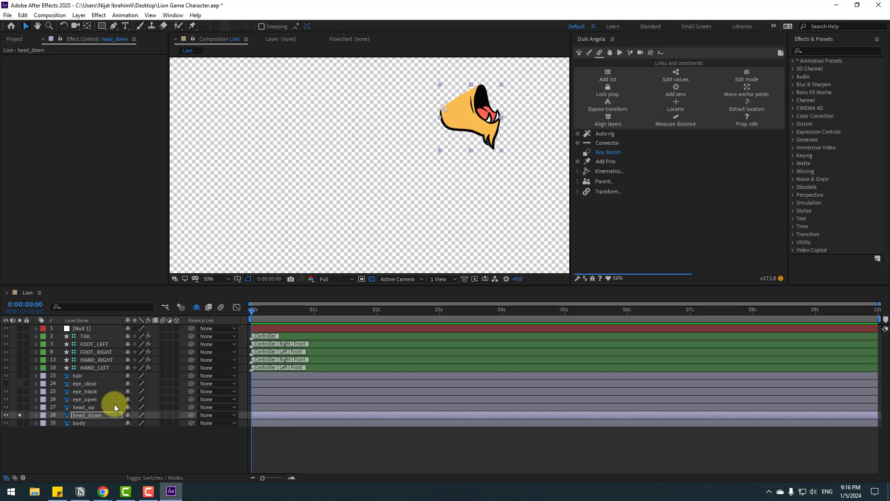
# Step: Solo head_up, move its anchor point to the back of the head, then unsolo
pyautogui.click(114, 405)
pyautogui.click(20, 407)
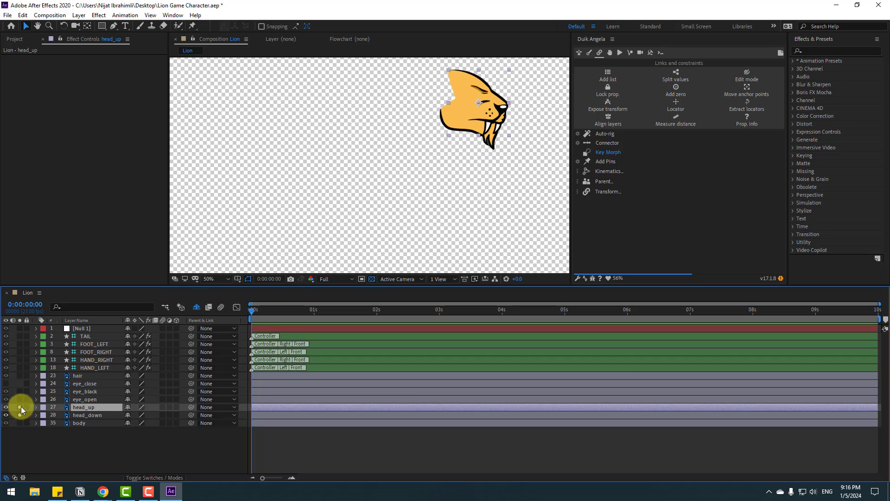
pyautogui.click(424, 103)
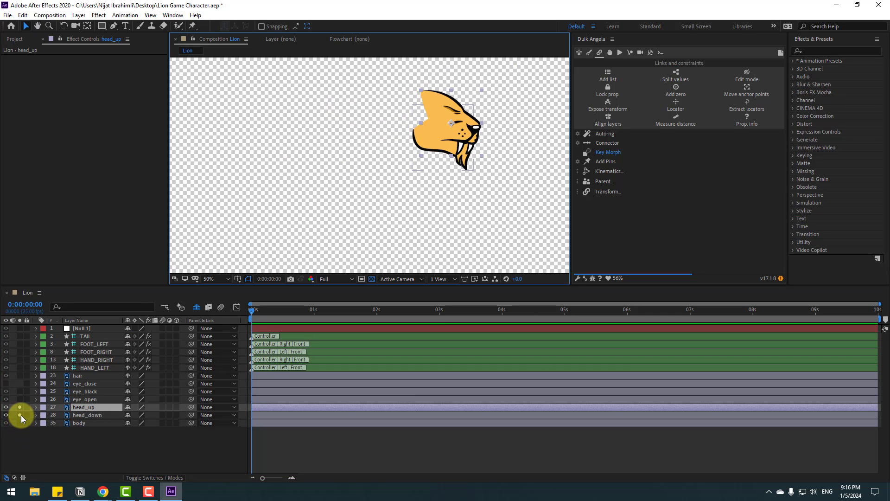
pyautogui.click(20, 415)
pyautogui.click(87, 28)
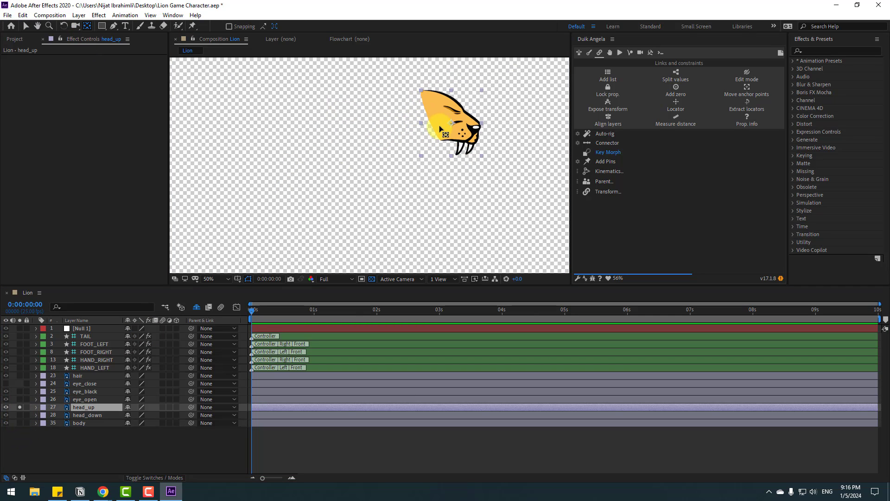
pyautogui.moveTo(451, 128); pyautogui.dragTo(423, 95)
pyautogui.click(24, 28)
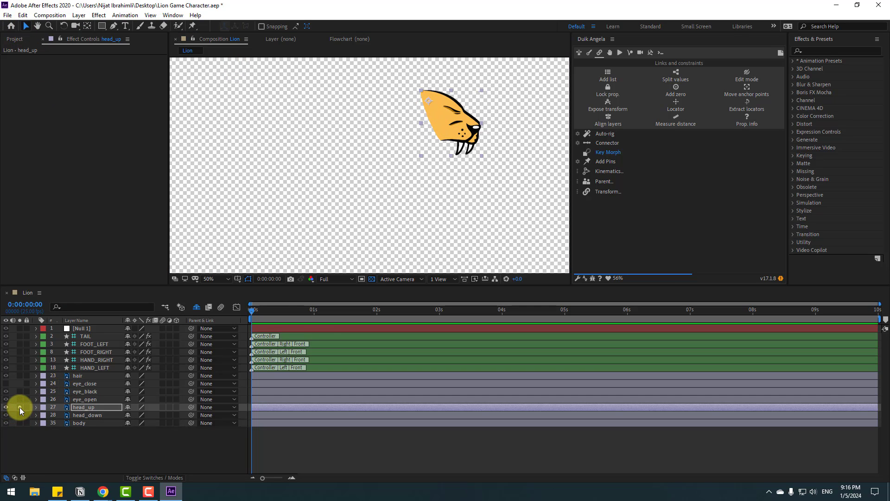
pyautogui.click(19, 407)
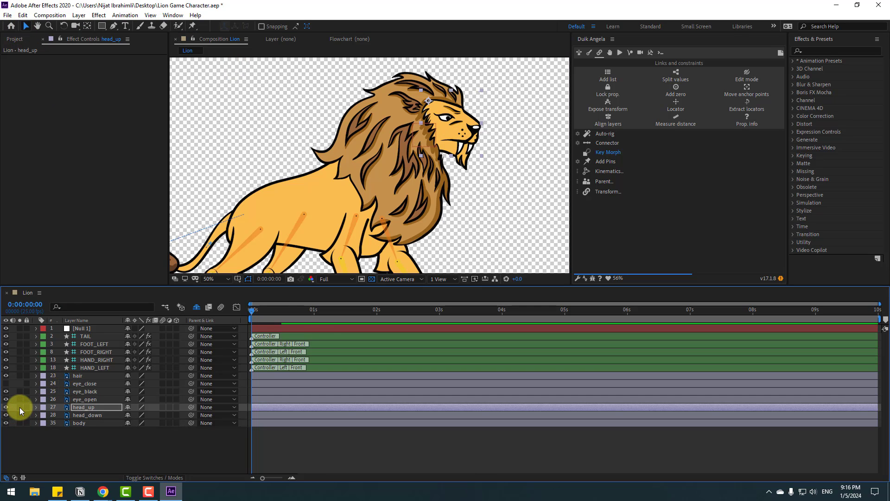
# Step: Test head_down's new pivot by scrubbing its Rotation
pyautogui.click(87, 416)
pyautogui.press('r')
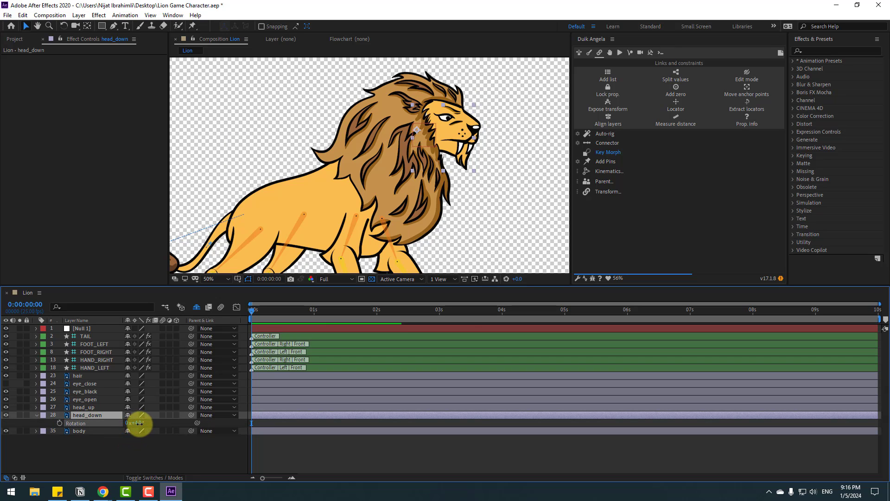
pyautogui.moveTo(139, 423); pyautogui.dragTo(142, 424)
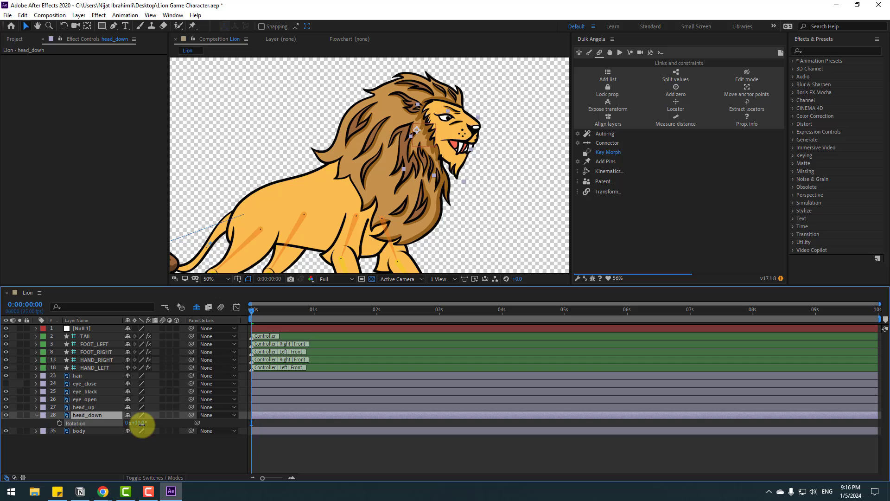
pyautogui.click(37, 415)
# Step: Parent head_up and head_down to Null 1 and move the null to check
pyautogui.keyDown('shift'); pyautogui.click(87, 408); pyautogui.keyUp('shift')
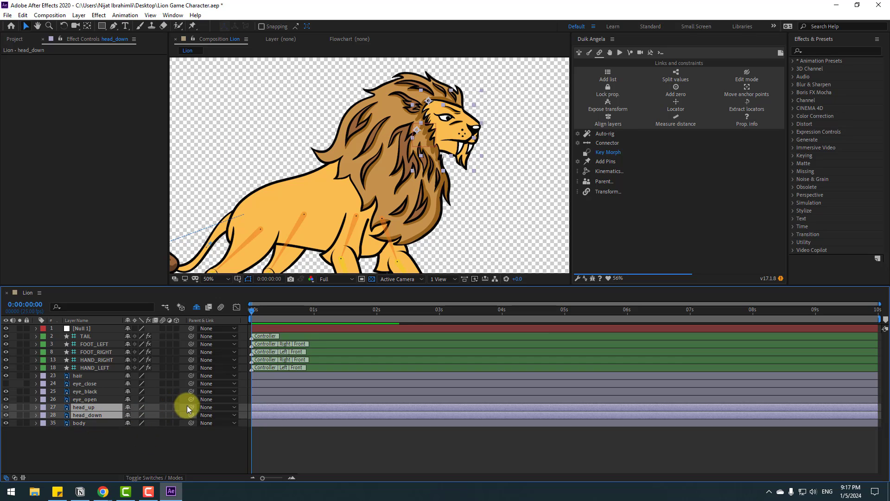
pyautogui.moveTo(190, 408); pyautogui.dragTo(83, 342)
pyautogui.moveTo(81, 330); pyautogui.dragTo(81, 330)
pyautogui.click(84, 328)
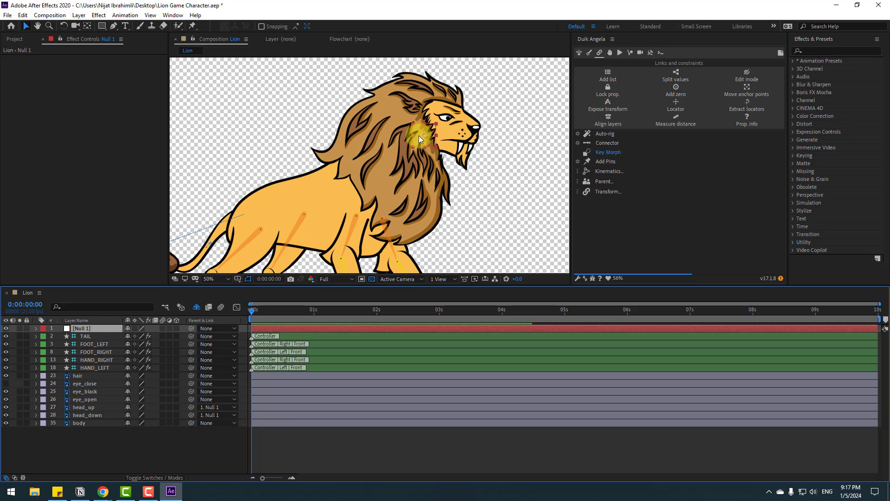
pyautogui.moveTo(418, 135)
pyautogui.mouseDown()
pyautogui.moveTo(441, 129)
pyautogui.moveTo(440, 148)
pyautogui.moveTo(408, 133)
pyautogui.moveTo(424, 134)
pyautogui.mouseUp()
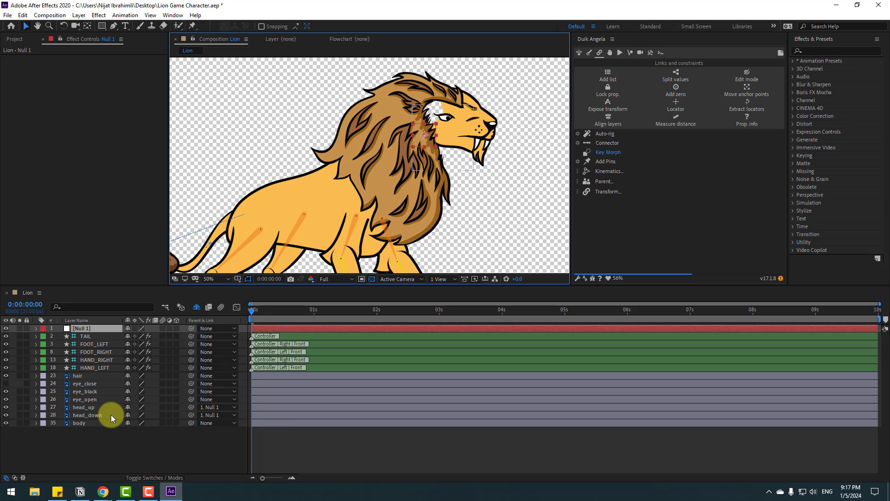
# Step: Parent eye_close, eye_black and eye_open to Null 1 and test by moving the null
pyautogui.click(91, 382)
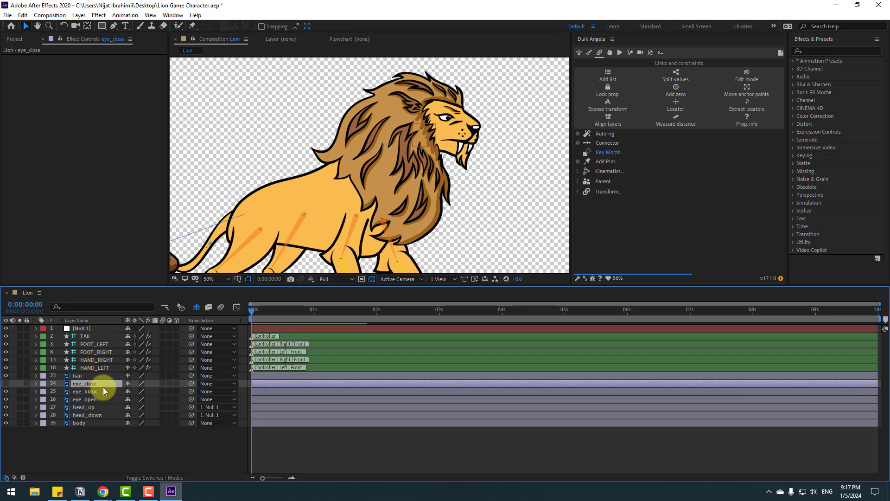
pyautogui.keyDown('shift'); pyautogui.click(91, 392); pyautogui.keyUp('shift')
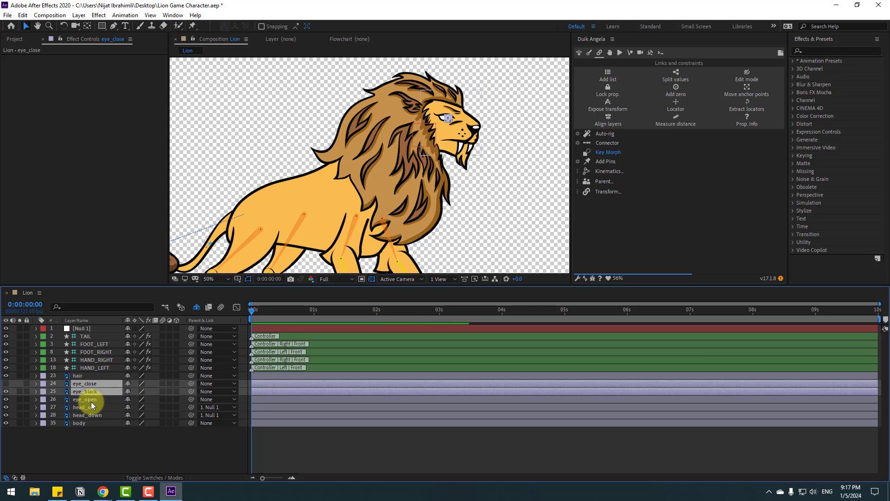
pyautogui.keyDown('shift'); pyautogui.click(90, 400); pyautogui.keyUp('shift')
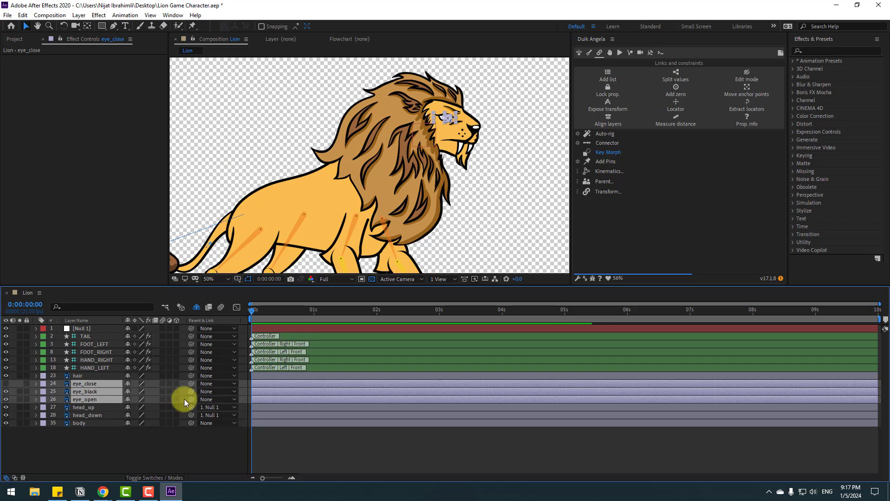
pyautogui.moveTo(191, 384); pyautogui.dragTo(83, 329)
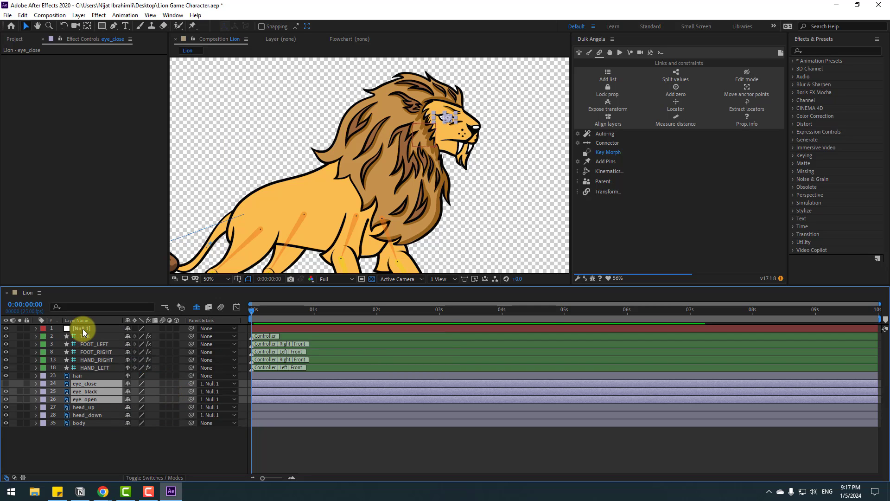
pyautogui.click(82, 329)
pyautogui.moveTo(425, 145)
pyautogui.mouseDown()
pyautogui.moveTo(436, 157)
pyautogui.moveTo(421, 162)
pyautogui.mouseUp()
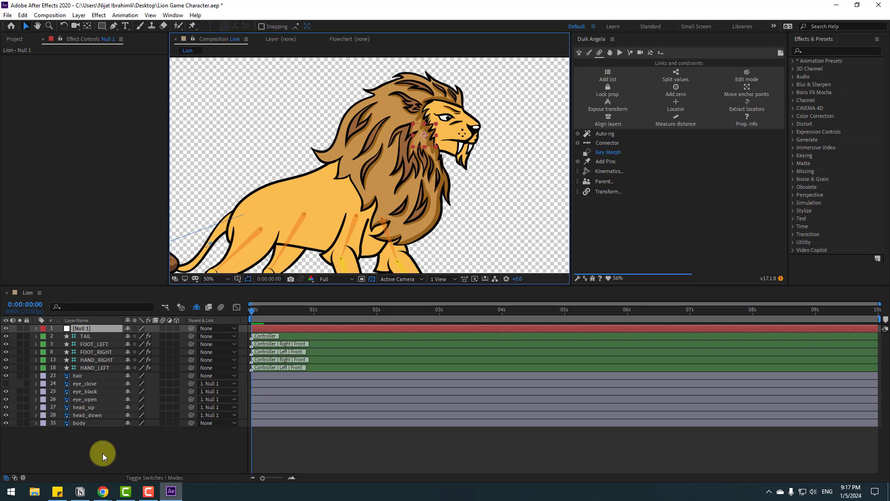
# Step: Parent the hair layer to Null 1 and test by moving and rotating the null
pyautogui.click(74, 378)
pyautogui.click(19, 375)
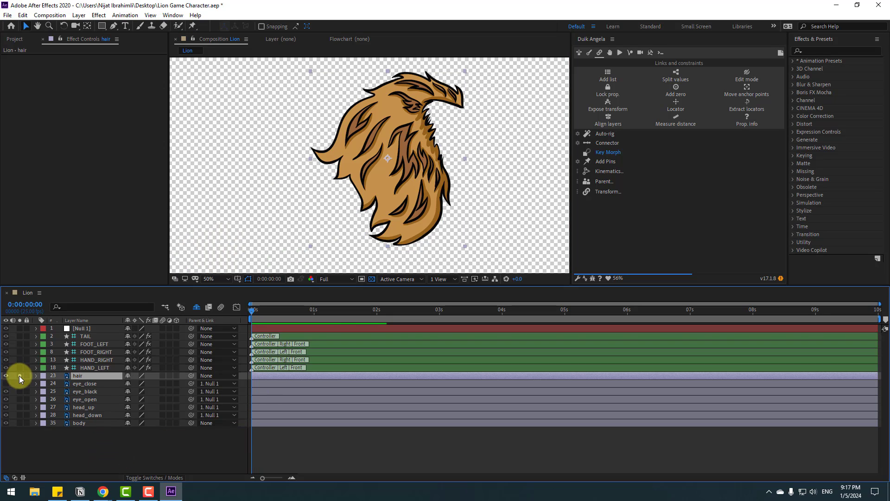
pyautogui.click(19, 376)
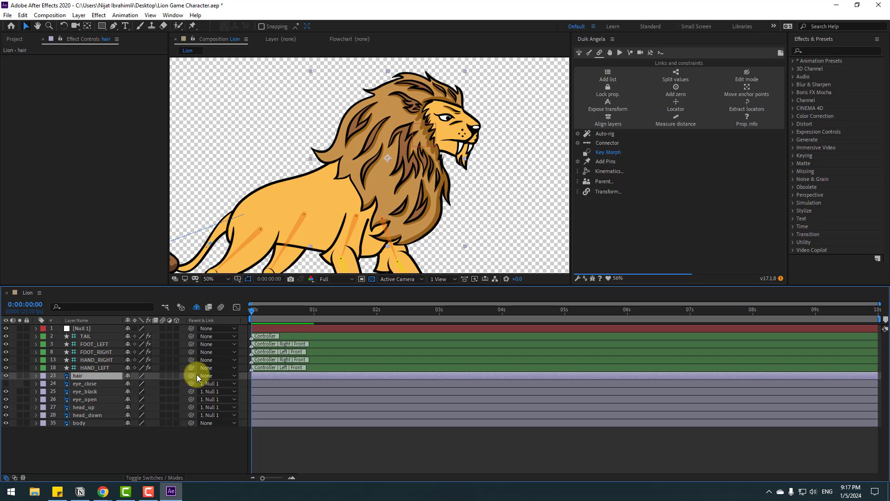
pyautogui.moveTo(193, 375); pyautogui.dragTo(75, 329)
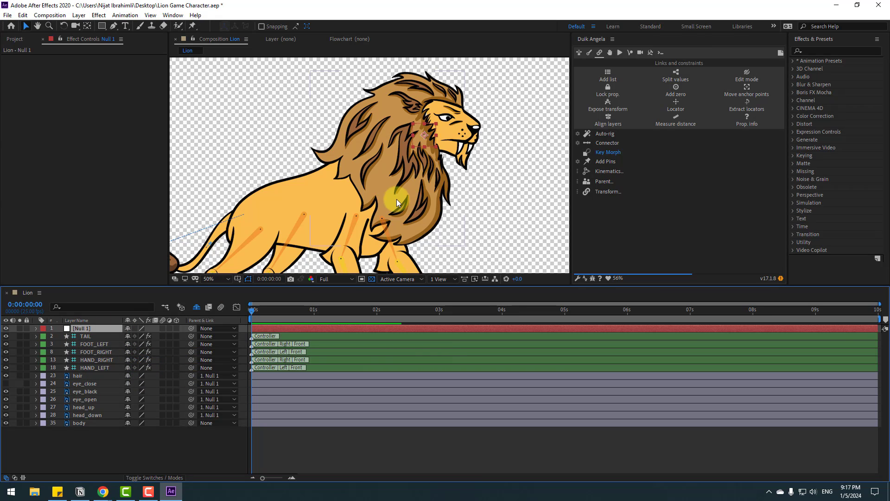
pyautogui.moveTo(429, 137); pyautogui.dragTo(430, 138)
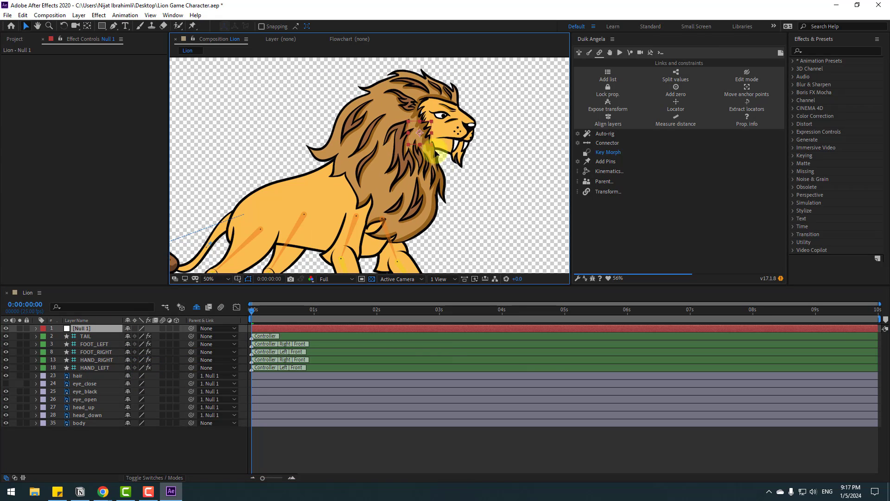
pyautogui.press('r')
pyautogui.moveTo(143, 338); pyautogui.dragTo(136, 334)
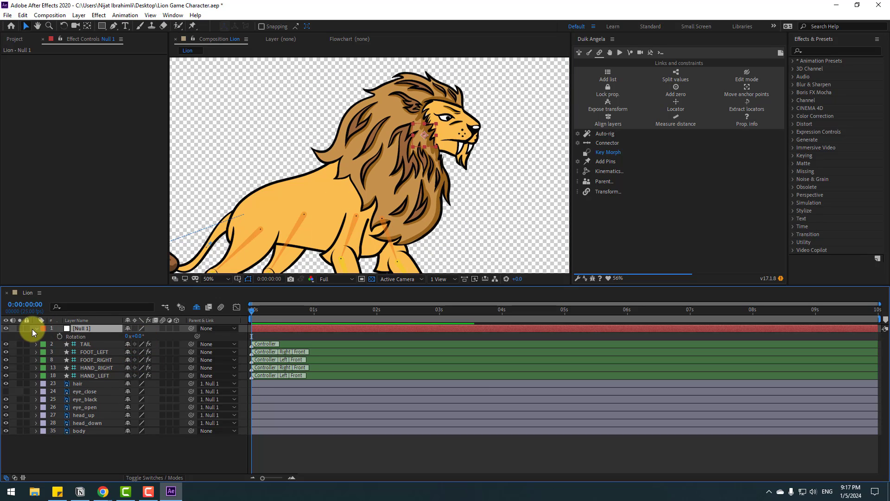
# Step: Add a new Null Object layer to the Lion composition
pyautogui.press('r')
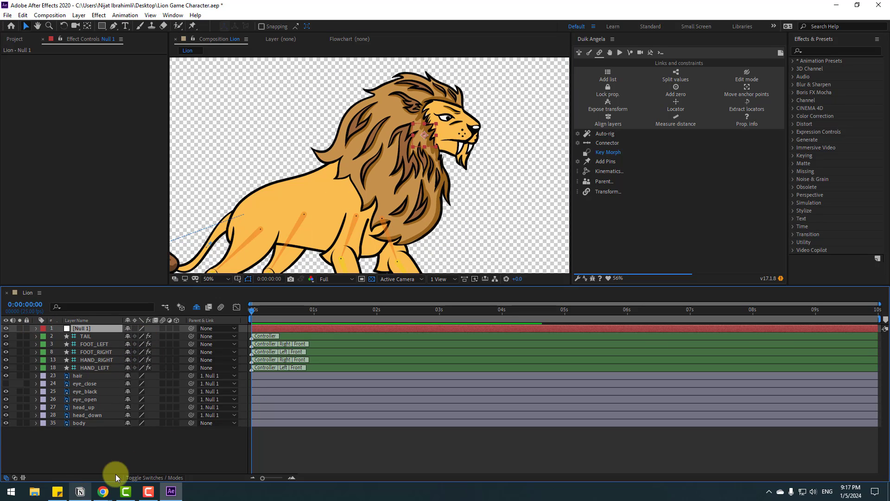
pyautogui.rightClick(85, 445)
pyautogui.moveTo(187, 344)
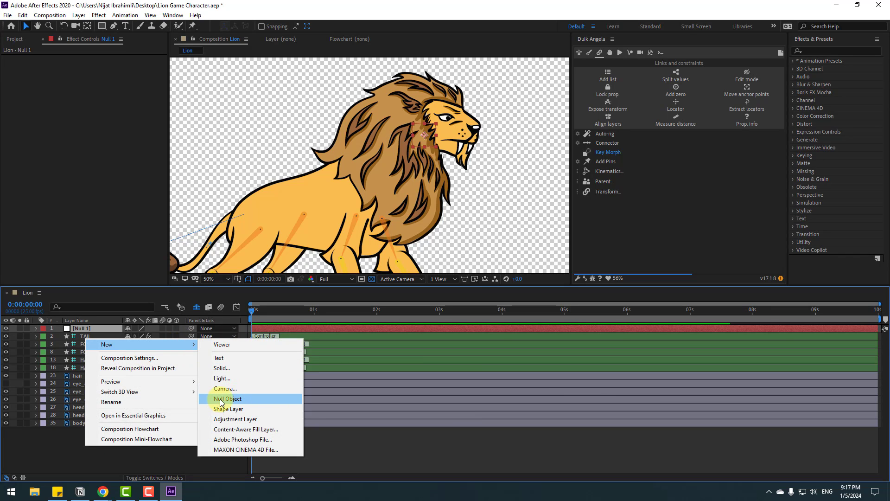
pyautogui.click(256, 399)
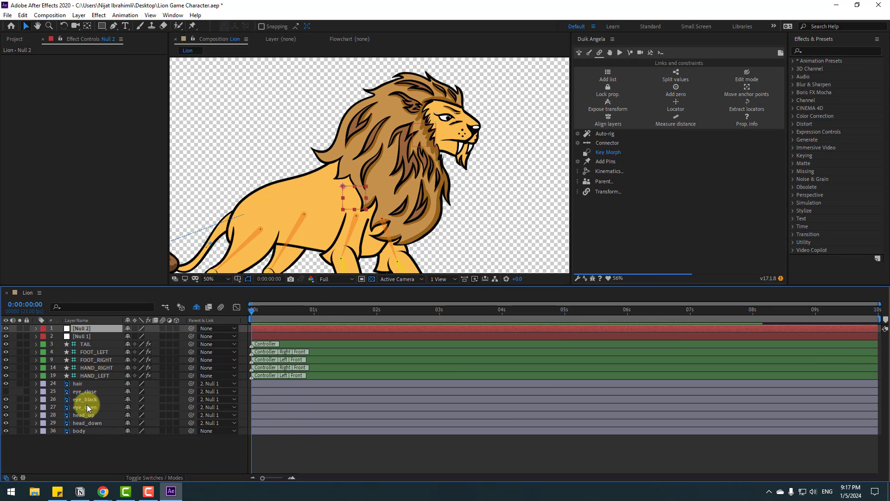
# Step: Lower the hair layer's Opacity to 62%
pyautogui.click(77, 384)
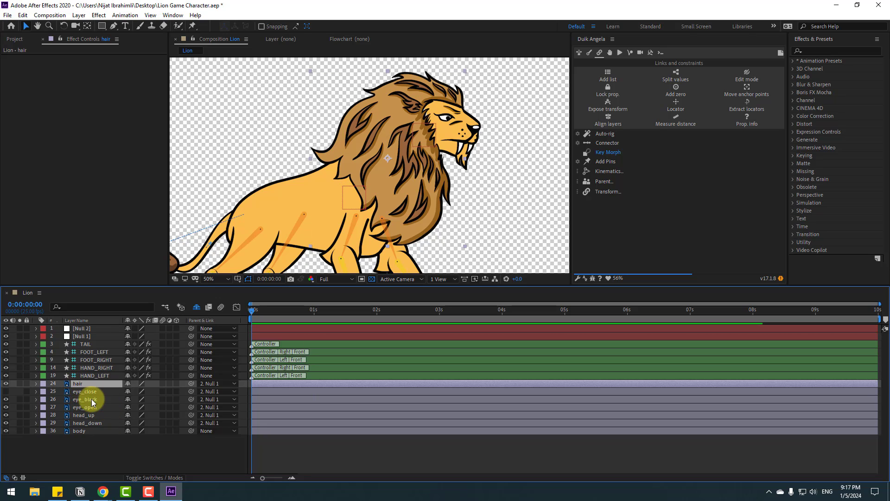
pyautogui.press('t')
pyautogui.moveTo(118, 393); pyautogui.dragTo(114, 393)
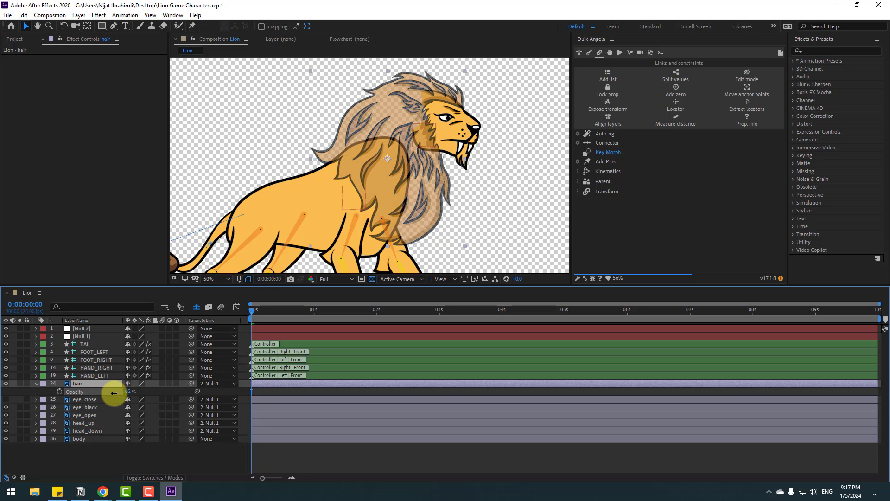
# Step: Rename the new null HEAD_CONTROLLER_FULL
pyautogui.click(88, 327)
pyautogui.press('Return')
pyautogui.write('HE')
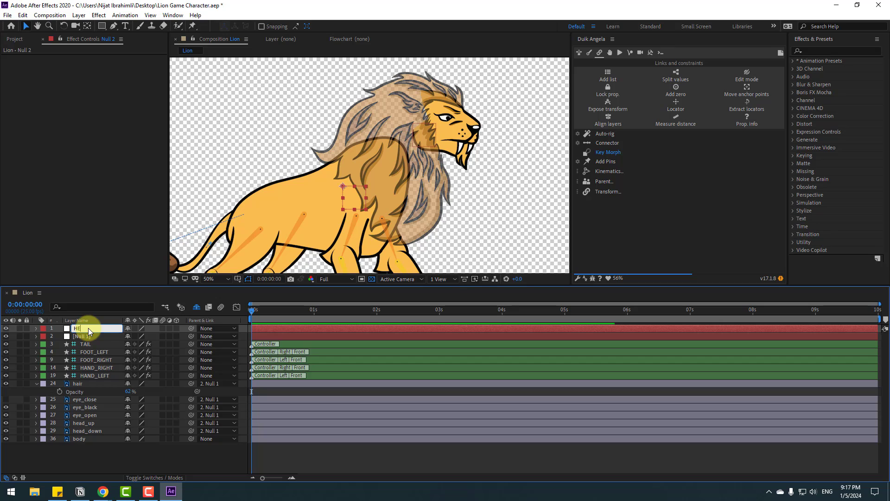
pyautogui.write('AD_CONTROLLER_FULL')
pyautogui.press('Return')
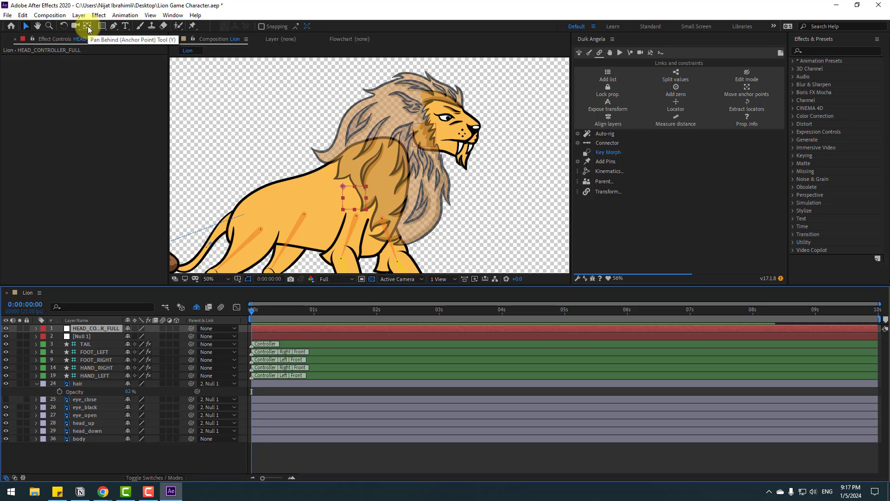
pyautogui.click(87, 26)
# Step: Centre HEAD_CONTROLLER_FULL's anchor point and place the controller on the mane near the head
pyautogui.hotkey('ctrl', 'alt', 'Home')
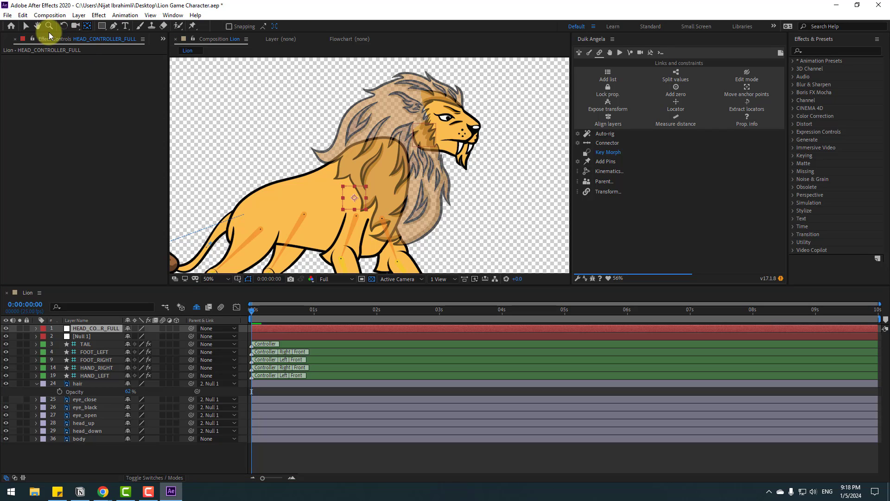
pyautogui.click(27, 26)
pyautogui.moveTo(358, 200); pyautogui.dragTo(396, 156)
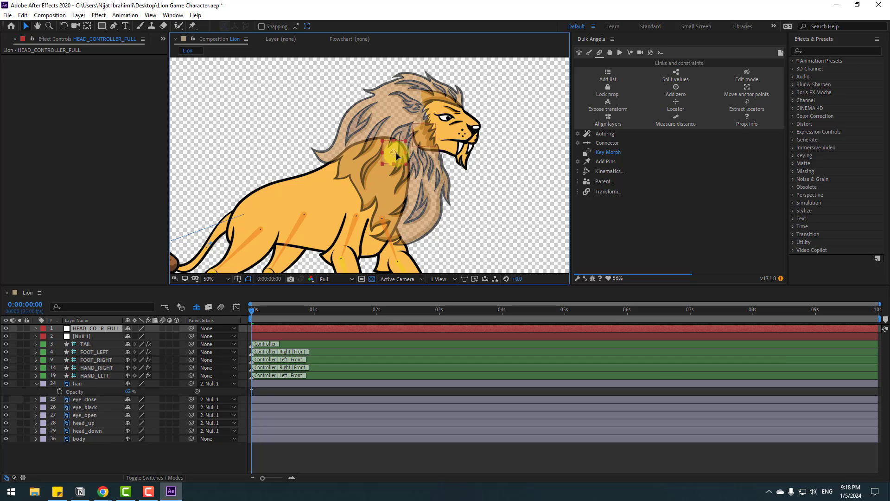
pyautogui.click(37, 383)
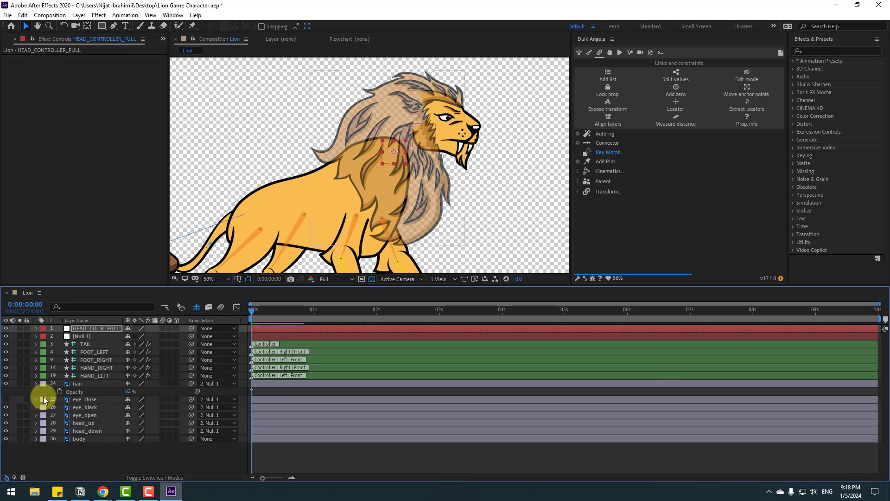
# Step: Parent Null 1 to HEAD_CONTROLLER_FULL and test-swing the head with the controller's Rotation
pyautogui.click(79, 337)
pyautogui.moveTo(191, 337); pyautogui.dragTo(88, 326)
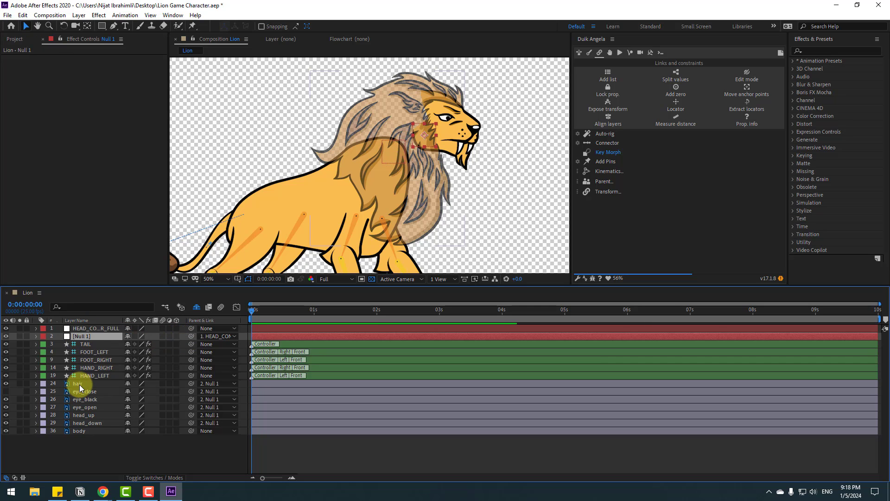
pyautogui.click(90, 328)
pyautogui.press('r')
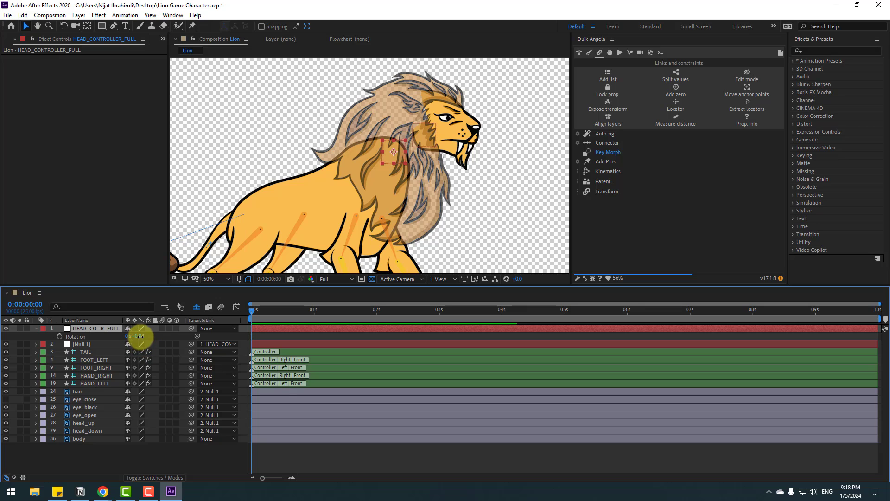
pyautogui.moveTo(140, 336); pyautogui.dragTo(135, 341)
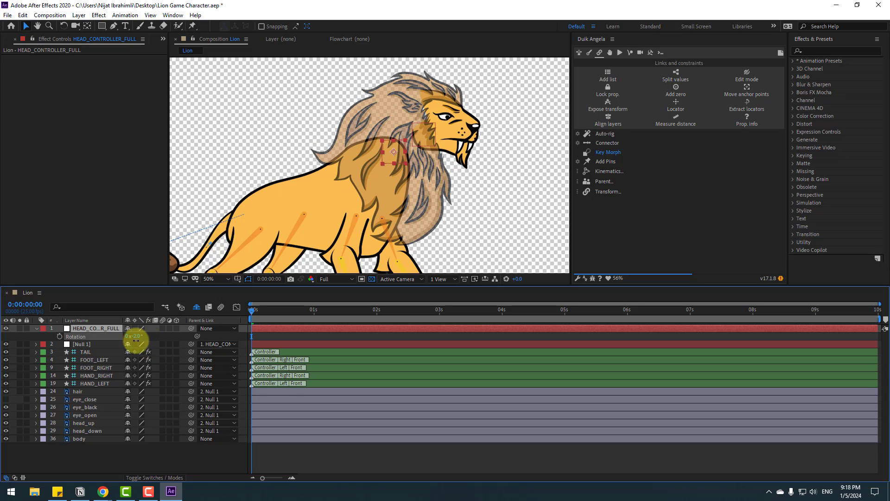
# Step: Restore the hair layer's Opacity to 100% and test-rotate the head again
pyautogui.click(78, 392)
pyautogui.press('t')
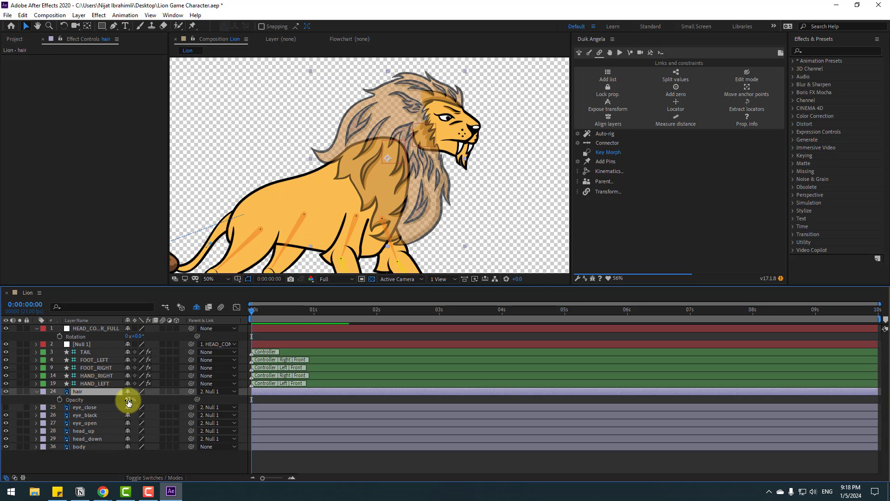
pyautogui.click(128, 401)
pyautogui.press('Return')
pyautogui.click(36, 392)
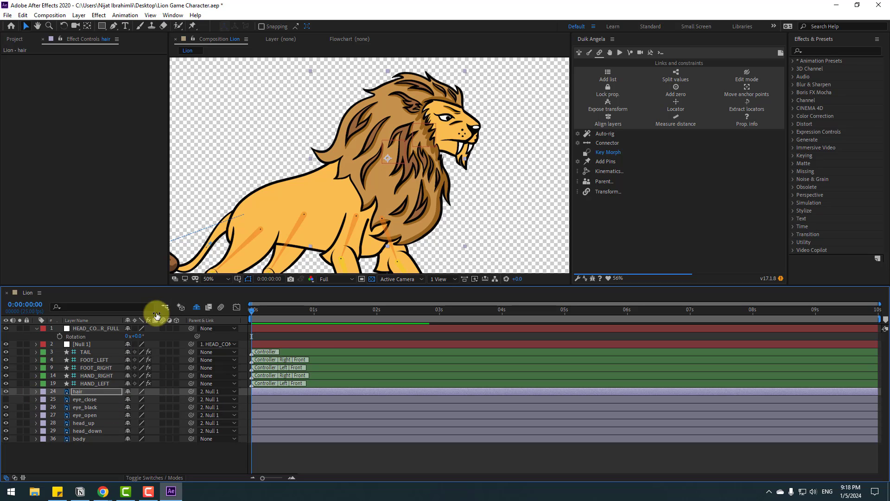
pyautogui.moveTo(142, 334); pyautogui.dragTo(139, 334)
# Step: Parent the hair layer to HEAD_CONTROLLER_FULL
pyautogui.click(111, 344)
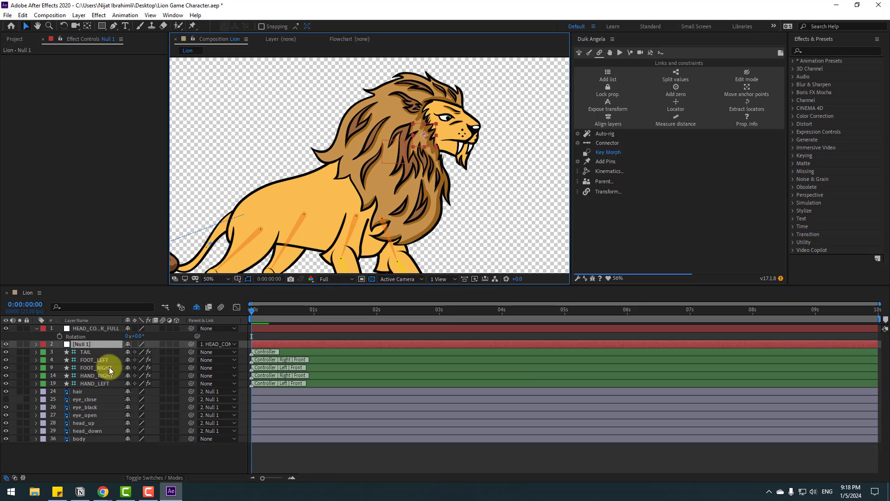
pyautogui.click(87, 345)
pyautogui.click(79, 393)
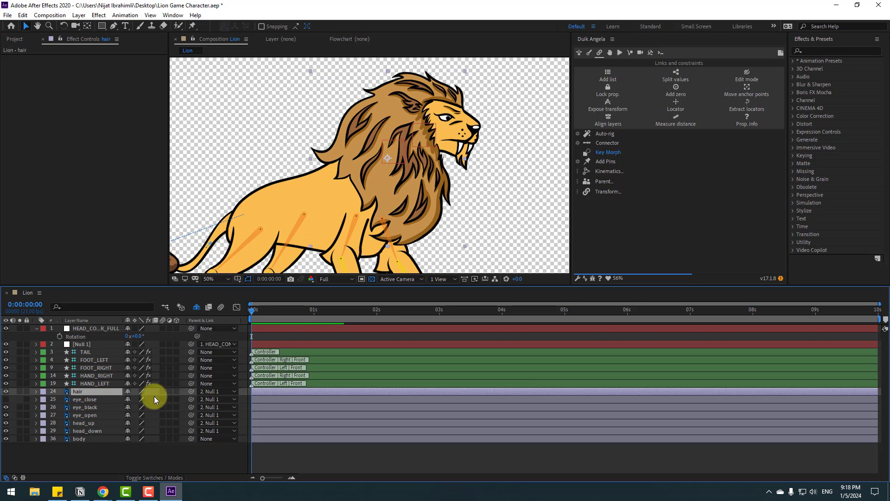
pyautogui.moveTo(189, 393); pyautogui.dragTo(86, 332)
# Step: Test the rig by moving and rotating Null 1, then collapse the Rotation properties
pyautogui.click(89, 344)
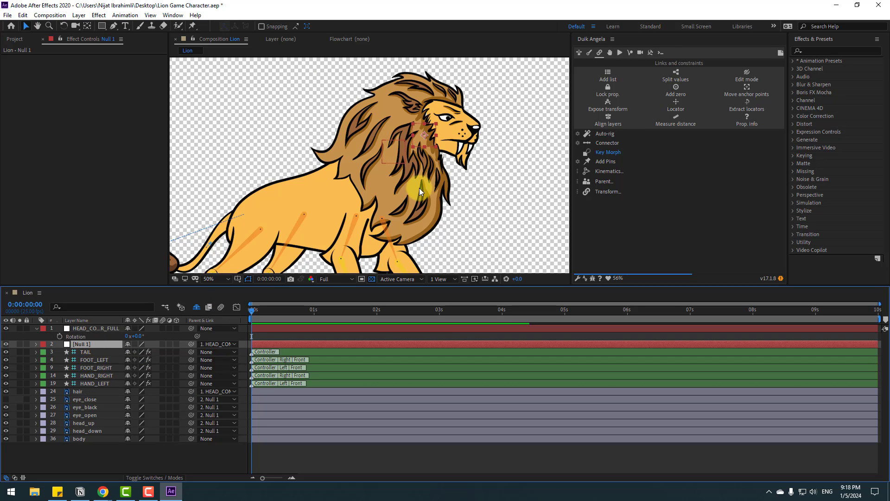
pyautogui.moveTo(430, 139); pyautogui.dragTo(429, 139)
pyautogui.press('r')
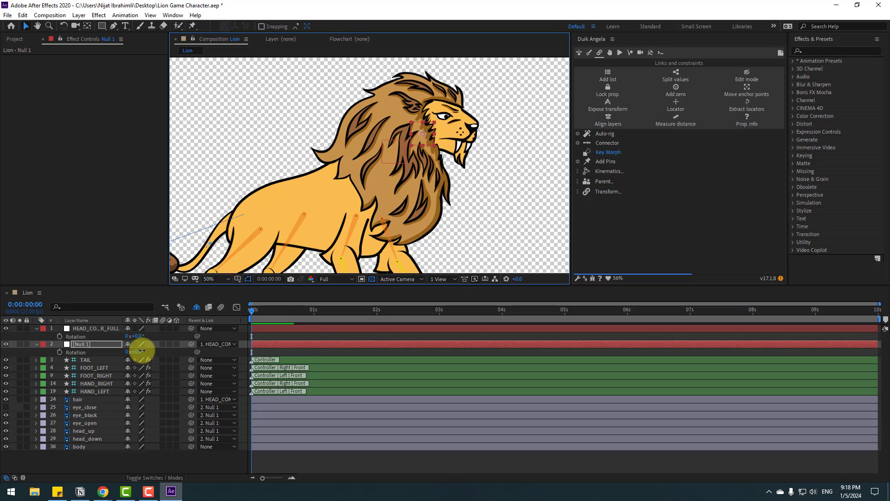
pyautogui.moveTo(141, 350); pyautogui.dragTo(140, 350)
pyautogui.click(430, 132)
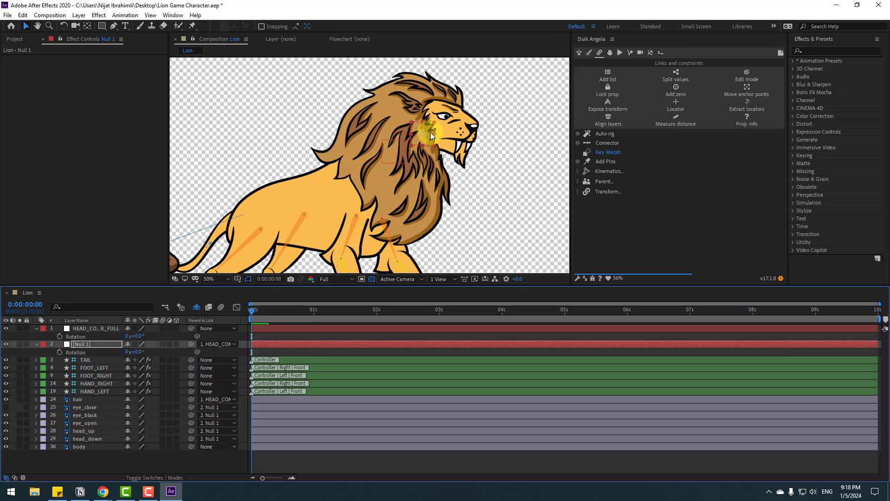
pyautogui.moveTo(430, 132); pyautogui.dragTo(422, 138)
pyautogui.moveTo(139, 352); pyautogui.dragTo(143, 358)
pyautogui.click(39, 344)
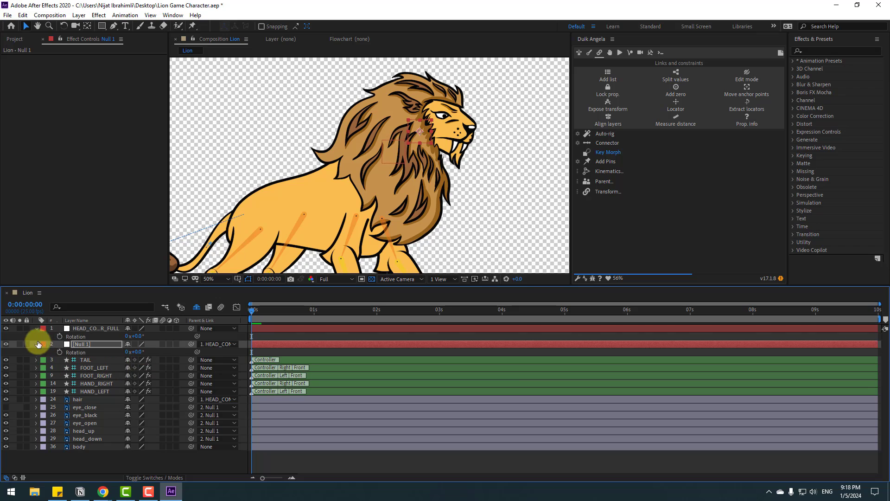
pyautogui.click(37, 344)
pyautogui.click(37, 329)
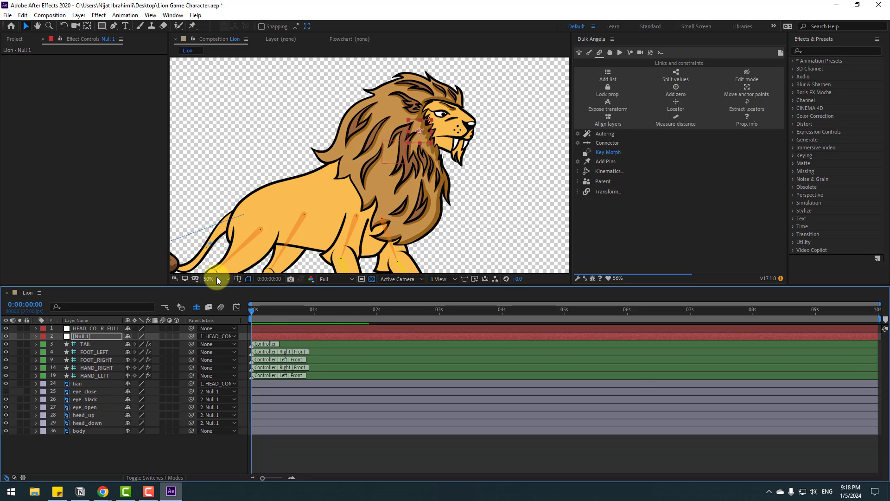
# Step: Fit the lion in the viewer and key the body's Position (1334.0, 958.0) at 0:00
pyautogui.click(216, 277)
pyautogui.click(230, 298)
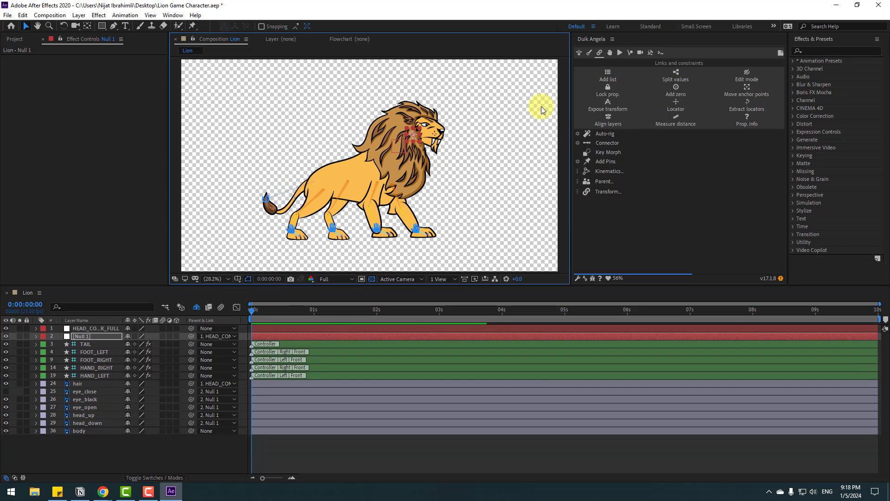
pyautogui.click(268, 447)
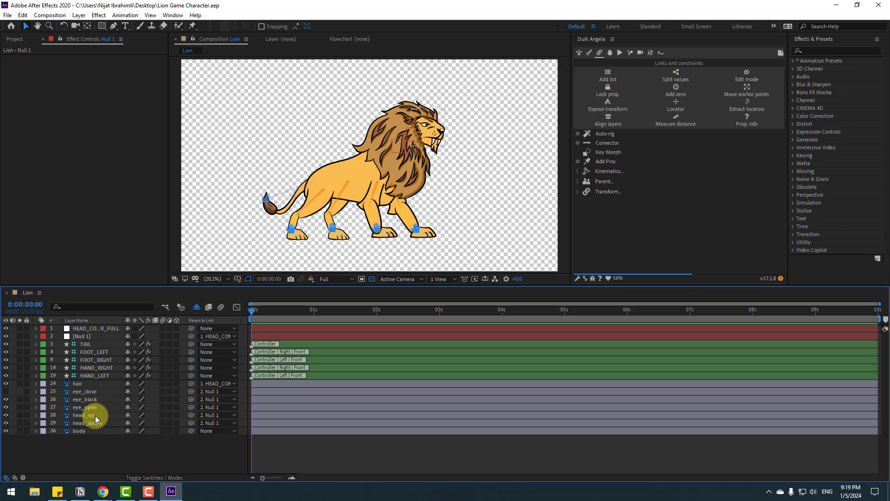
pyautogui.click(79, 431)
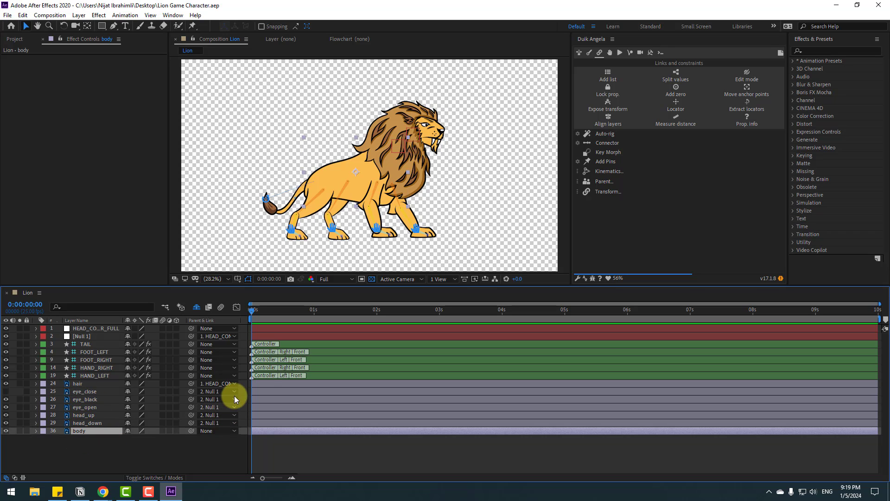
pyautogui.press('p')
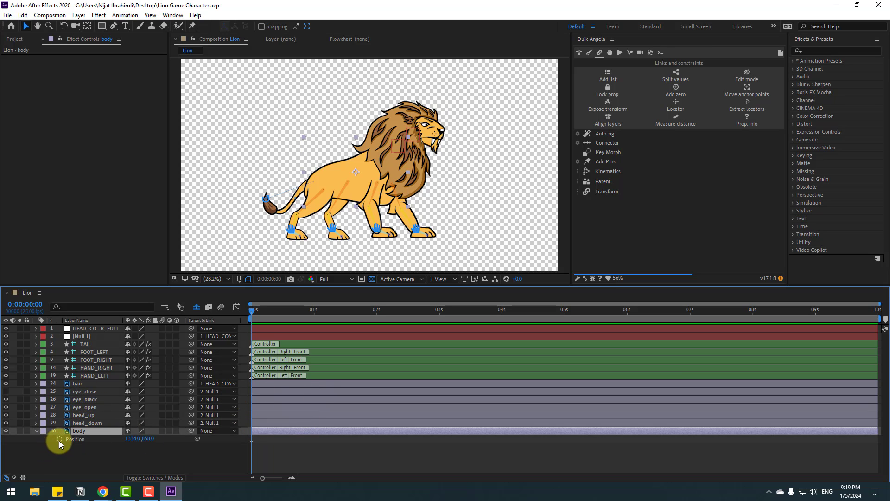
pyautogui.click(60, 440)
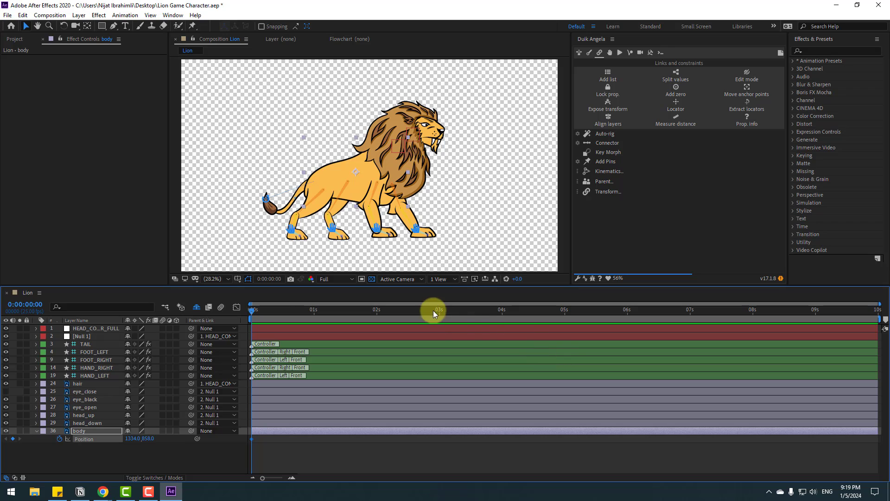
# Step: Move the body down at frame 10 and advance to frame 20 for its return
pyautogui.click(260, 280)
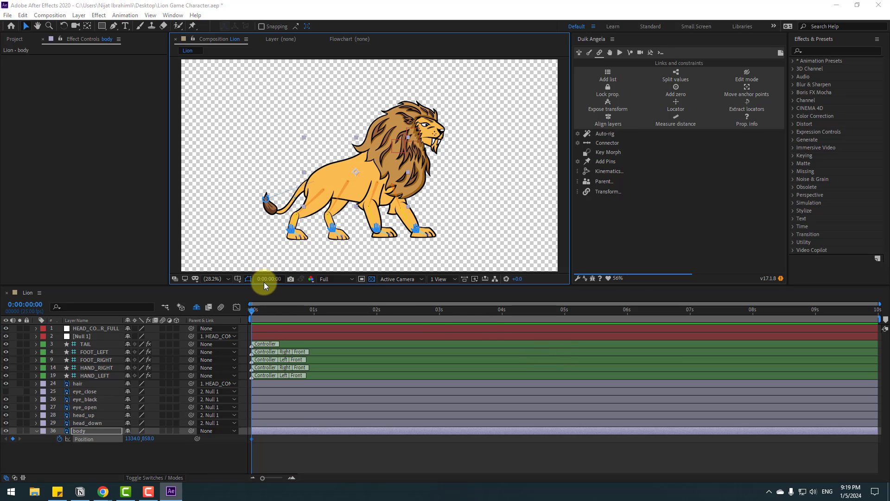
pyautogui.write('+')
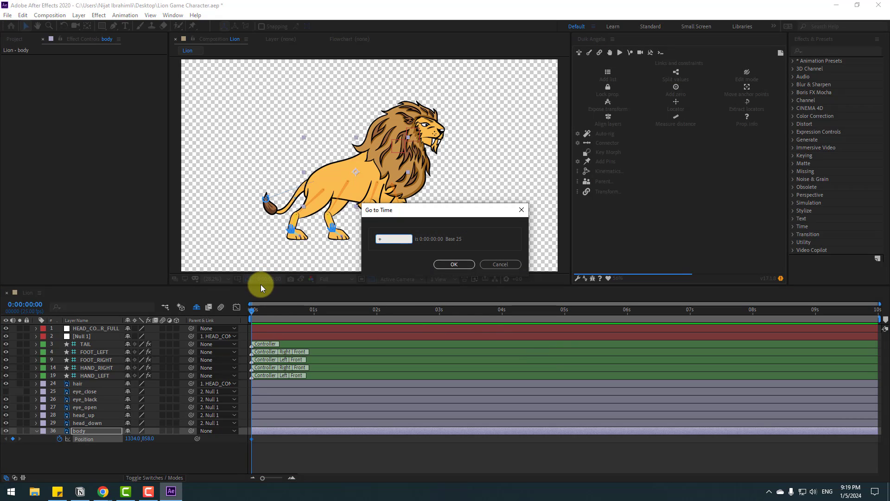
pyautogui.write('10')
pyautogui.click(446, 265)
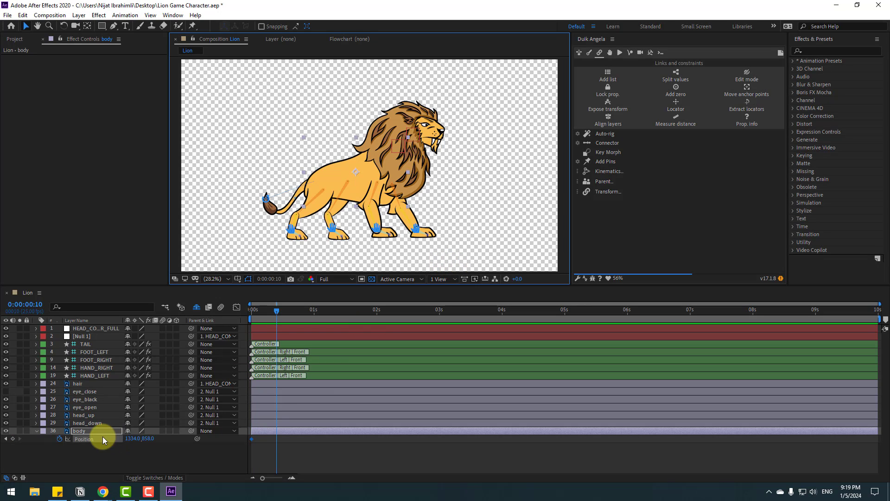
pyautogui.press('Down')
pyautogui.press('Down')
pyautogui.press('Down')
pyautogui.press('Down')
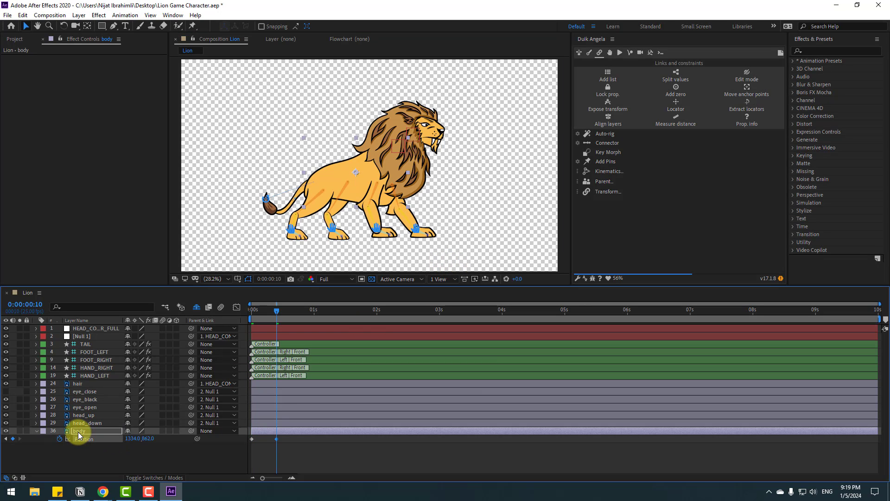
pyautogui.press('Down')
pyautogui.press('Down')
pyautogui.press('Down')
pyautogui.press('Down')
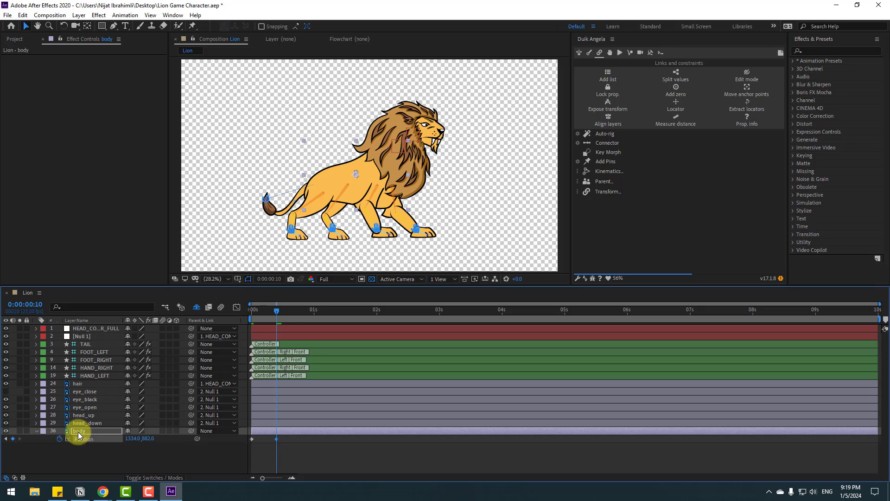
pyautogui.hotkey('shift', 'pagedown')
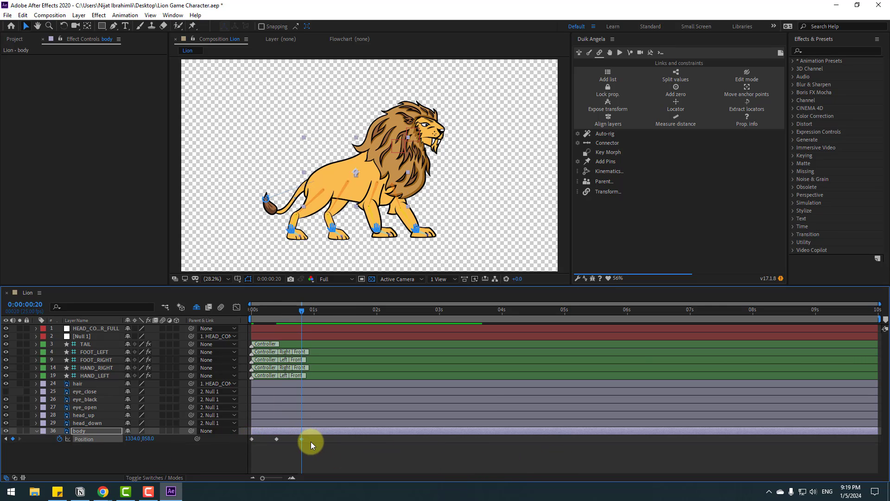
# Step: Apply Easy Ease to the body's Position keyframes
pyautogui.rightClick(251, 439)
pyautogui.moveTo(325, 432)
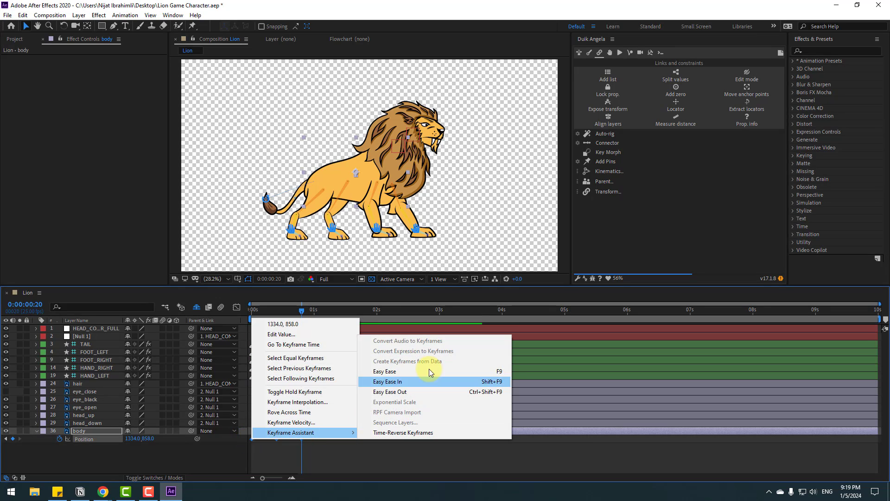
pyautogui.click(411, 368)
# Step: Add a loopOutDuration(type = "cycle", duration = 0) expression to the body's Position and preview it
pyautogui.click(216, 459)
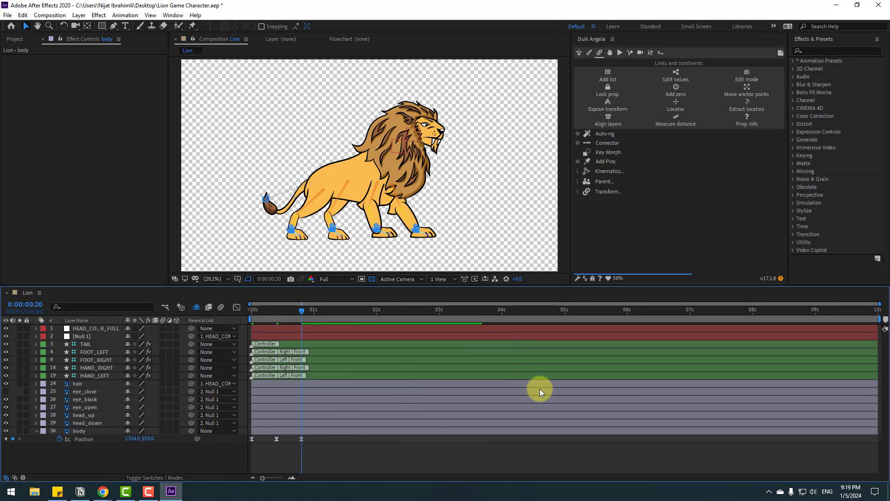
pyautogui.keyDown('alt'); pyautogui.click(59, 438); pyautogui.keyUp('alt')
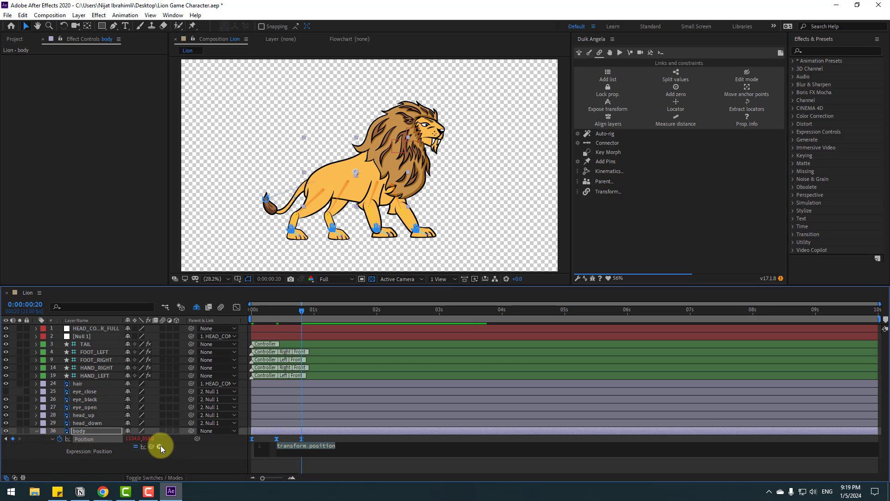
pyautogui.click(160, 446)
pyautogui.moveTo(206, 393)
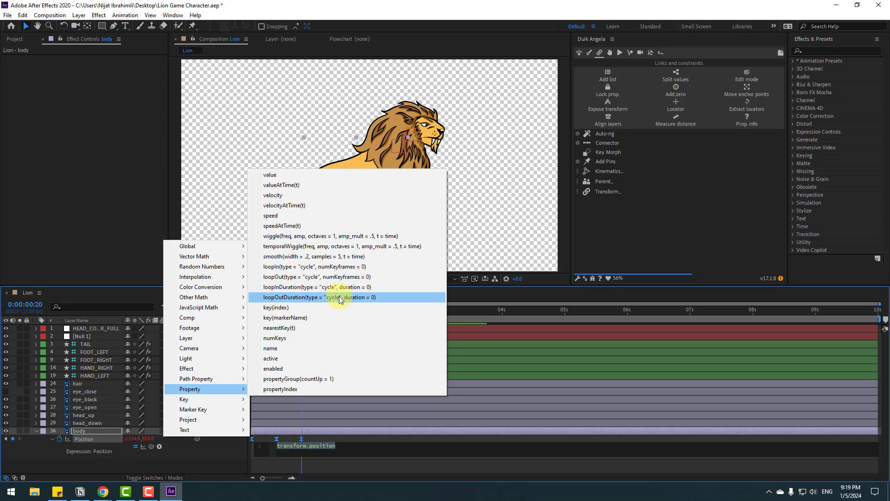
pyautogui.click(371, 297)
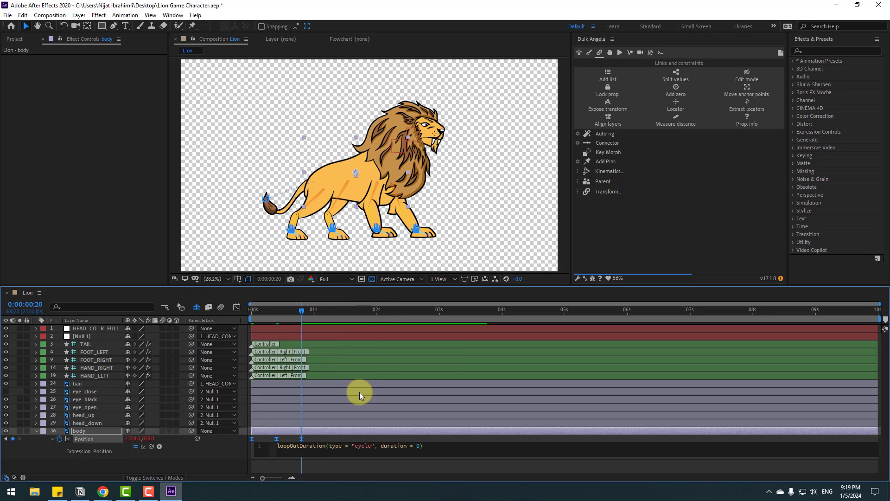
pyautogui.click(341, 463)
pyautogui.press('space')
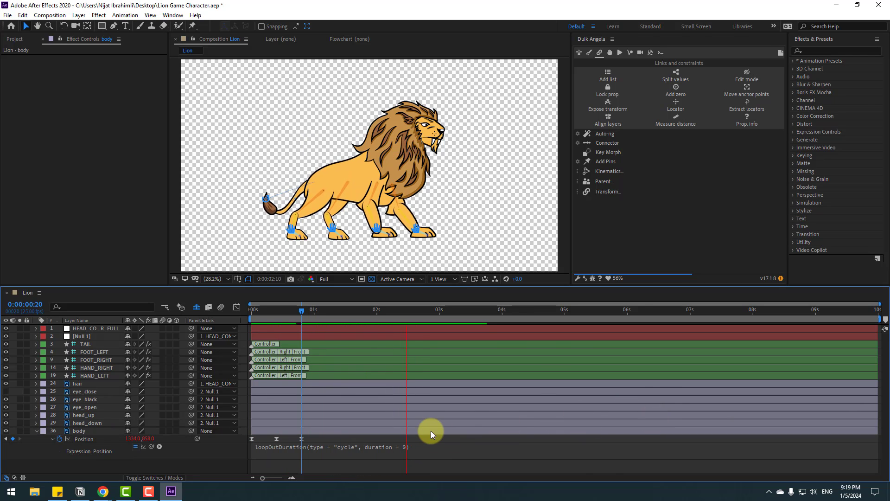
# Step: Shift the body's frame-10 dip slightly by scrubbing its Position X, then preview
pyautogui.click(278, 309)
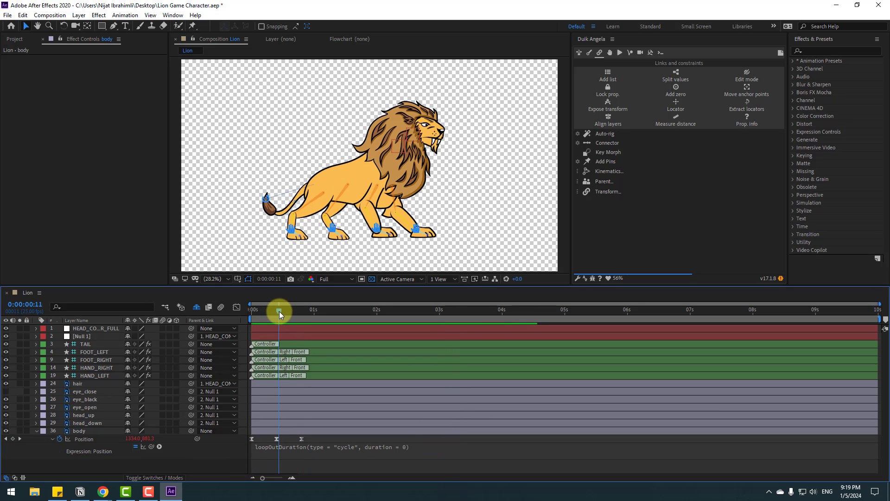
pyautogui.click(279, 438)
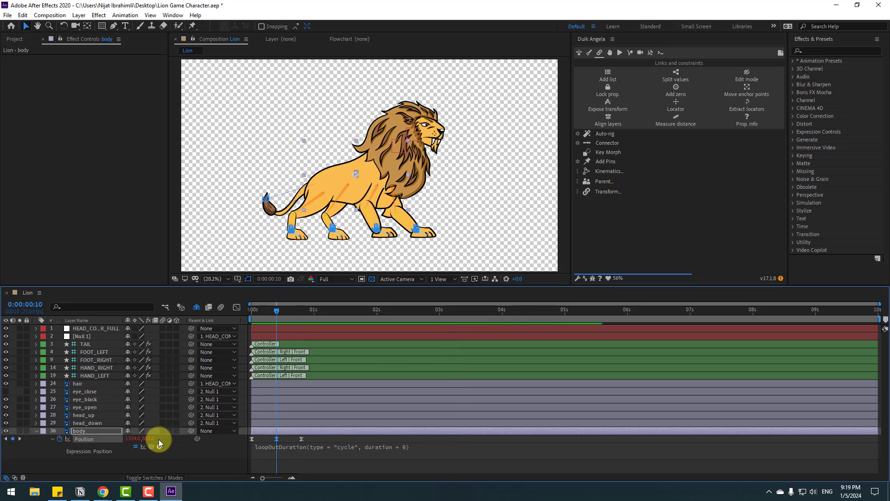
pyautogui.moveTo(133, 439); pyautogui.dragTo(139, 440)
pyautogui.click(168, 454)
pyautogui.press('space')
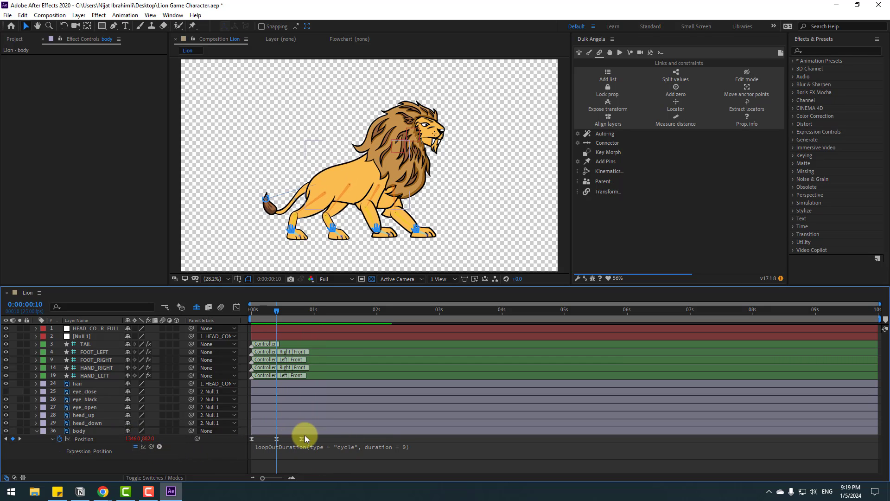
# Step: Drag the body's later Position keyframes further right to slow the bob, previewing the timing
pyautogui.moveTo(305, 435); pyautogui.dragTo(254, 443)
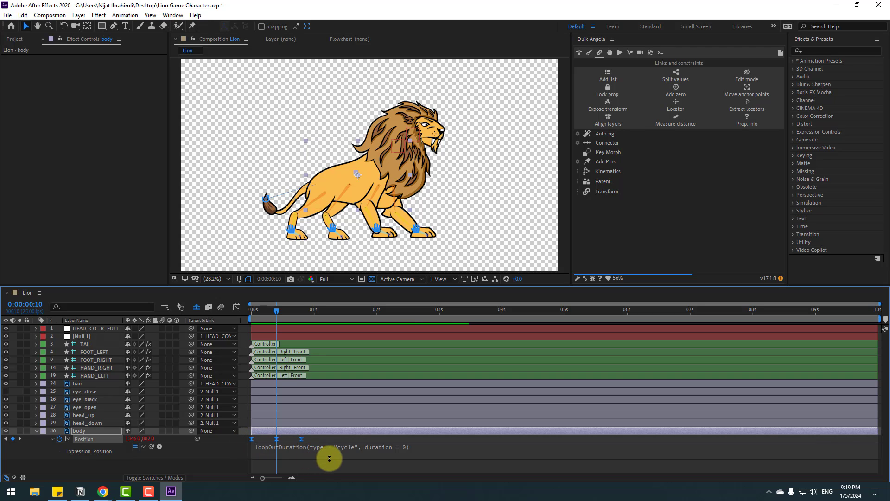
pyautogui.moveTo(303, 438); pyautogui.dragTo(319, 440)
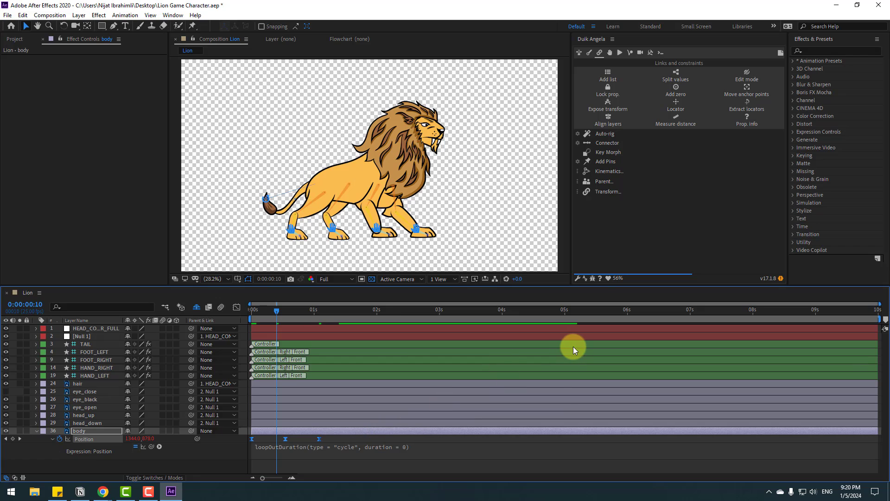
pyautogui.press('space')
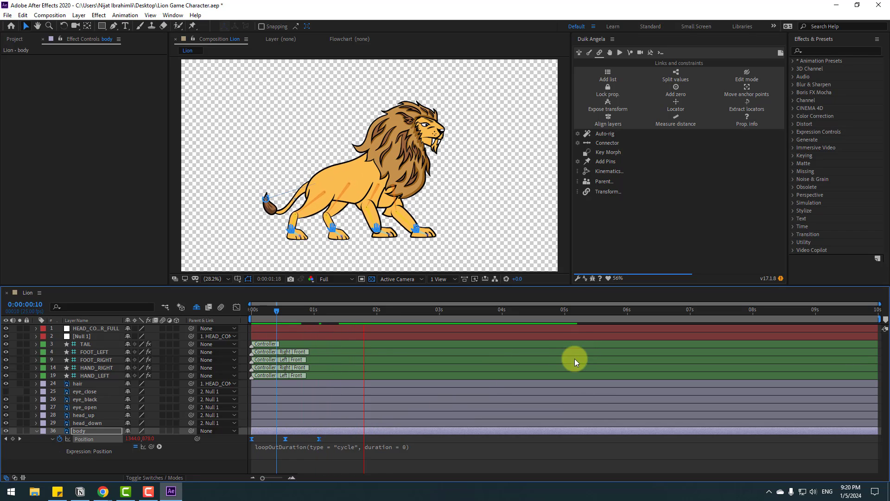
pyautogui.press('space')
pyautogui.moveTo(318, 441); pyautogui.dragTo(329, 445)
pyautogui.press('space')
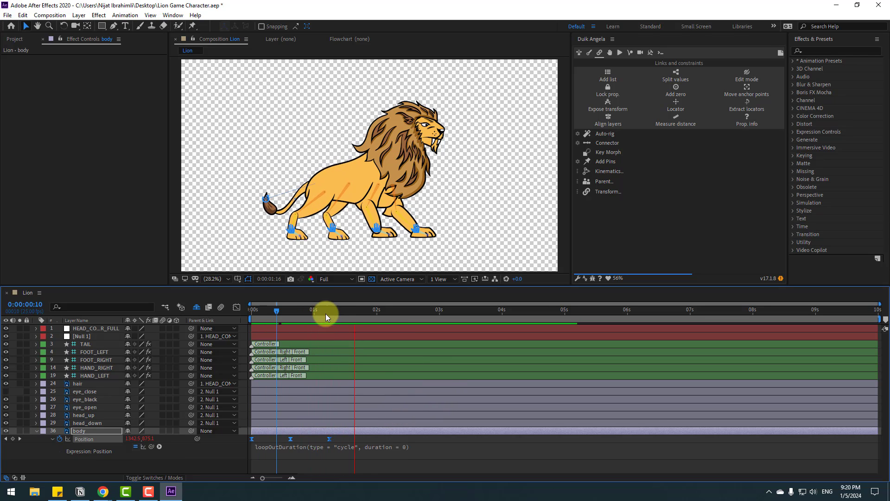
pyautogui.click(251, 309)
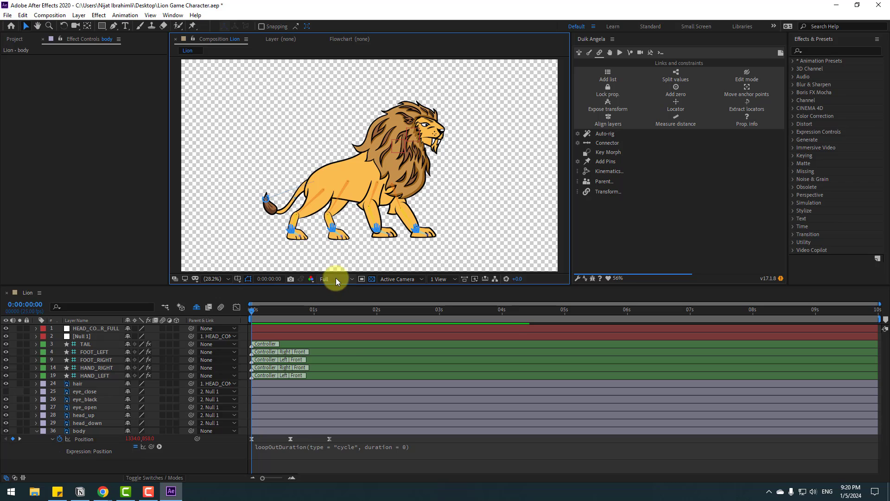
# Step: Lower the preview resolution to Quarter and preview the animation
pyautogui.click(336, 277)
pyautogui.click(332, 330)
pyautogui.press('space')
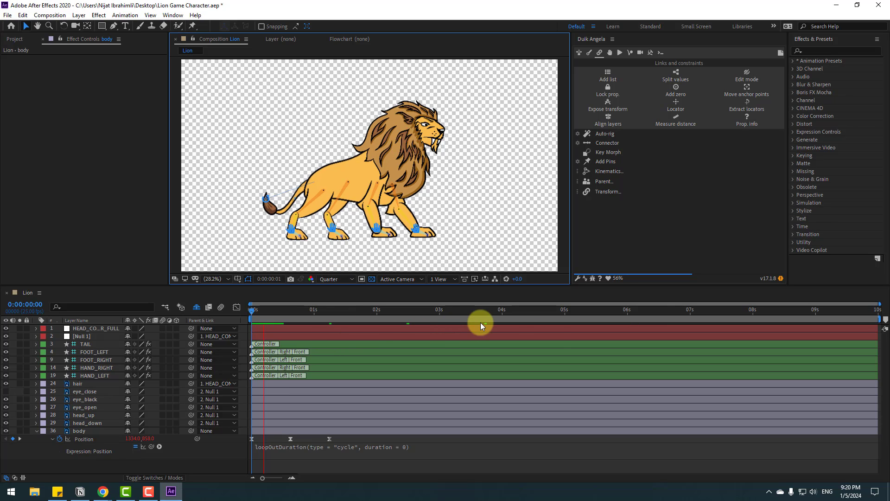
pyautogui.click(146, 330)
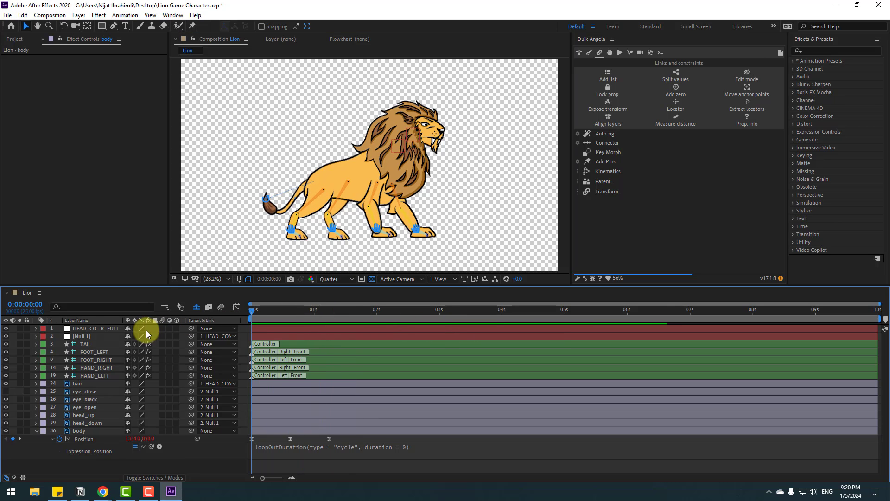
# Step: Parent HEAD_CONTROLLER_FULL to the body layer and preview the head riding the bob
pyautogui.click(87, 330)
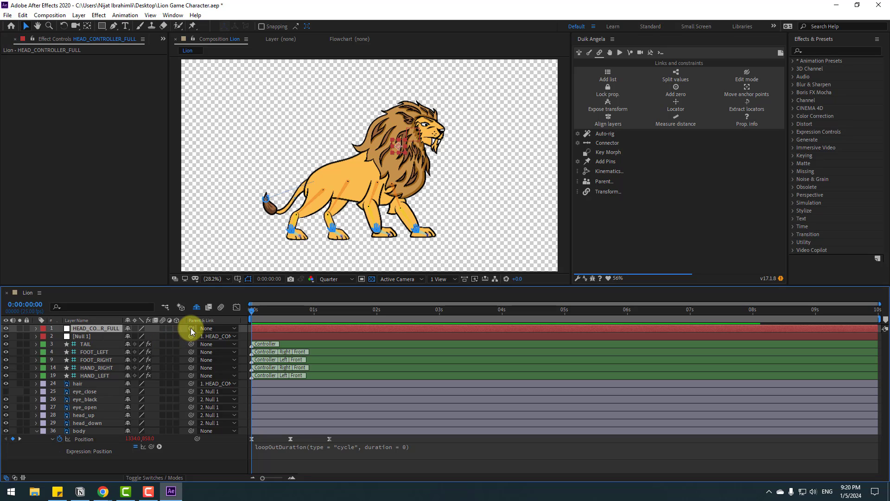
pyautogui.moveTo(191, 328); pyautogui.dragTo(80, 432)
pyautogui.press('space')
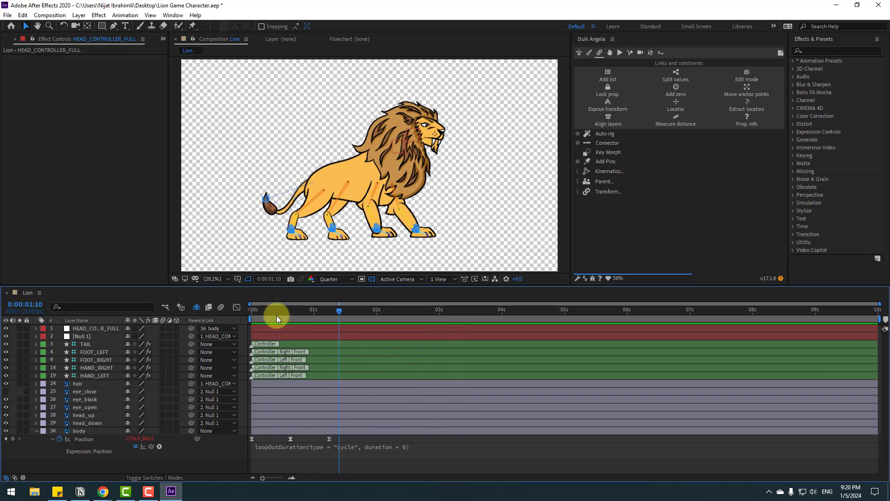
pyautogui.press('space')
pyautogui.click(264, 196)
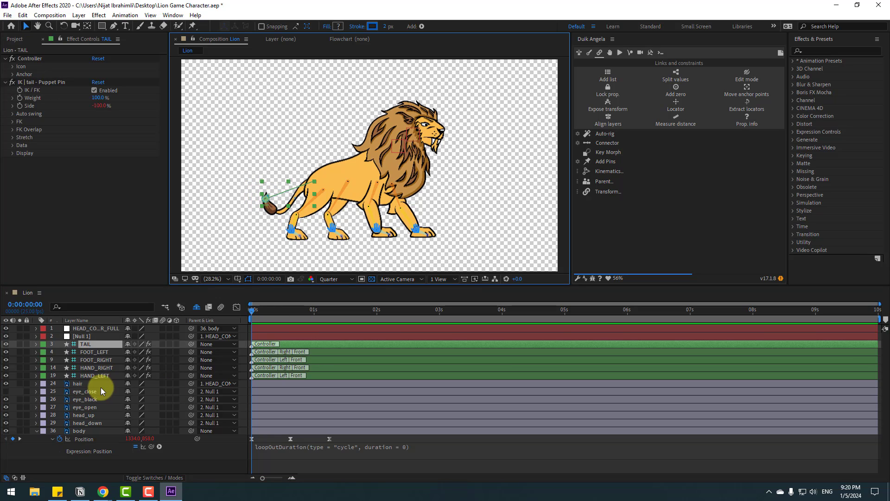
# Step: Key TAIL Position poses at 0:00, frame 15, 1:15, 2:13 and 3:13, then preview
pyautogui.press('p')
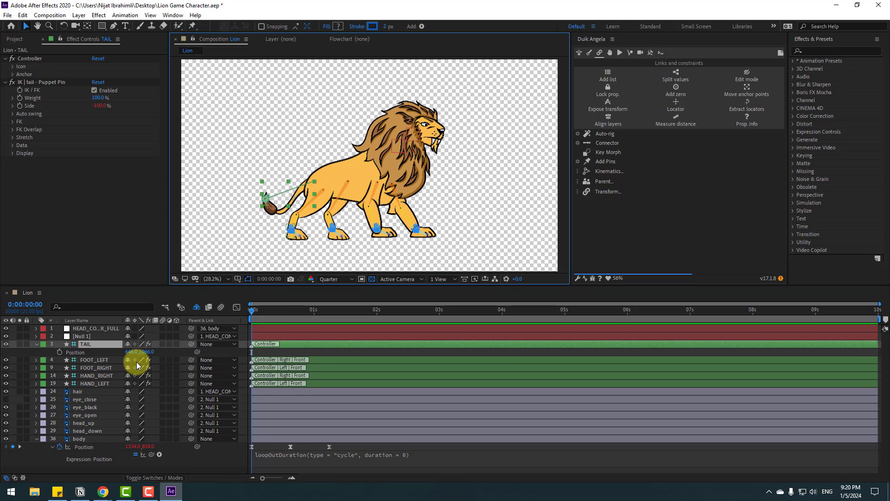
pyautogui.click(60, 352)
pyautogui.moveTo(260, 312); pyautogui.dragTo(289, 314)
pyautogui.moveTo(266, 198); pyautogui.dragTo(265, 181)
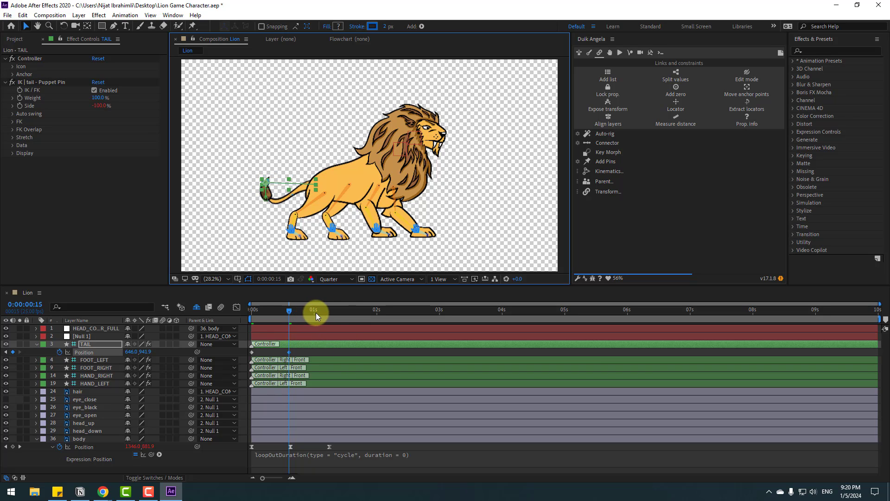
pyautogui.moveTo(314, 312); pyautogui.dragTo(351, 314)
pyautogui.moveTo(266, 187); pyautogui.dragTo(272, 191)
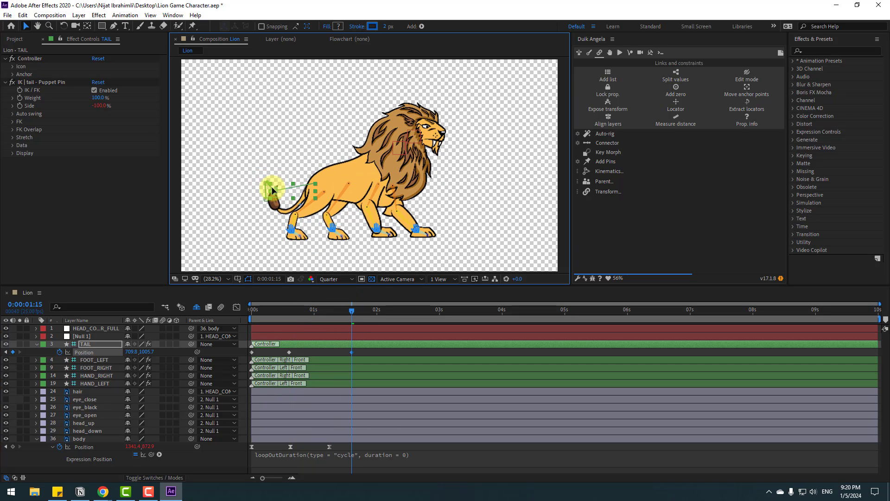
pyautogui.click(409, 309)
pyautogui.moveTo(274, 187); pyautogui.dragTo(277, 186)
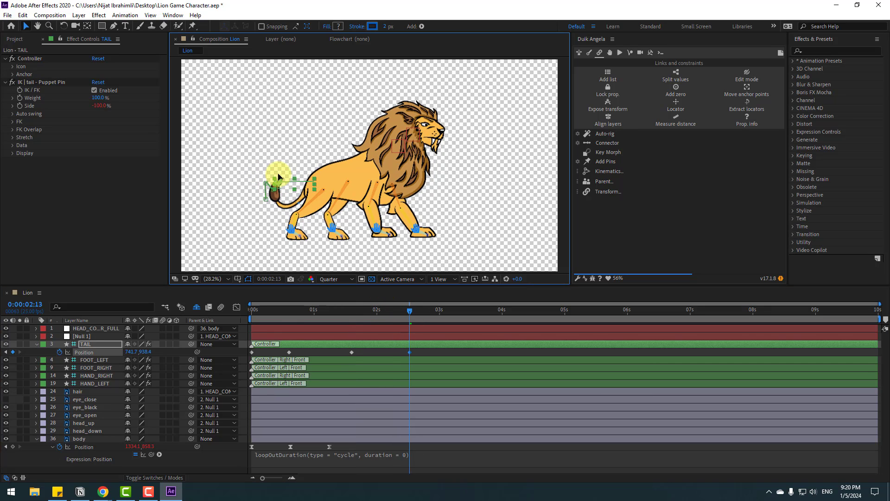
pyautogui.click(472, 309)
pyautogui.click(274, 180)
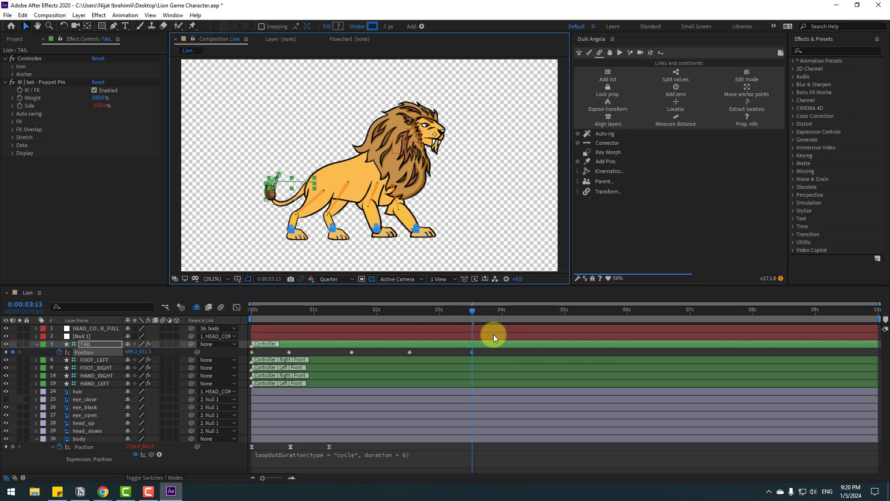
pyautogui.press('space')
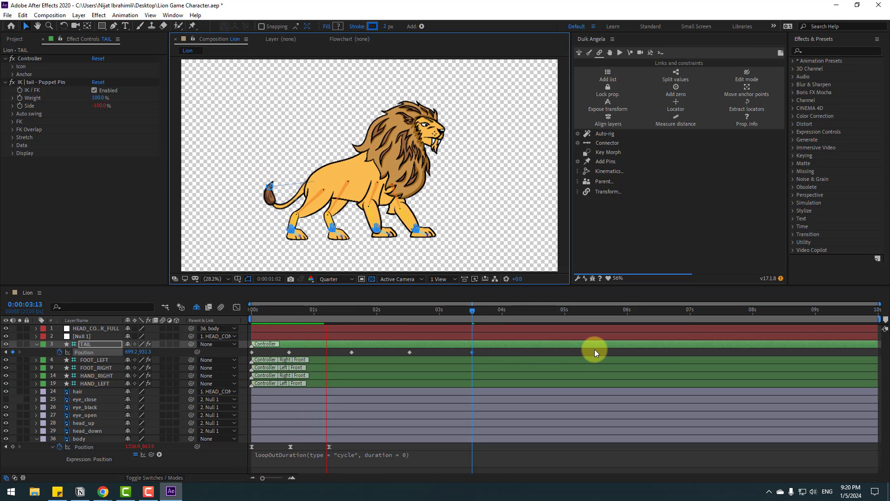
# Step: Apply Easy Ease to all TAIL Position keyframes and preview the swing
pyautogui.moveTo(488, 349); pyautogui.dragTo(238, 357)
pyautogui.rightClick(252, 353)
pyautogui.moveTo(290, 466)
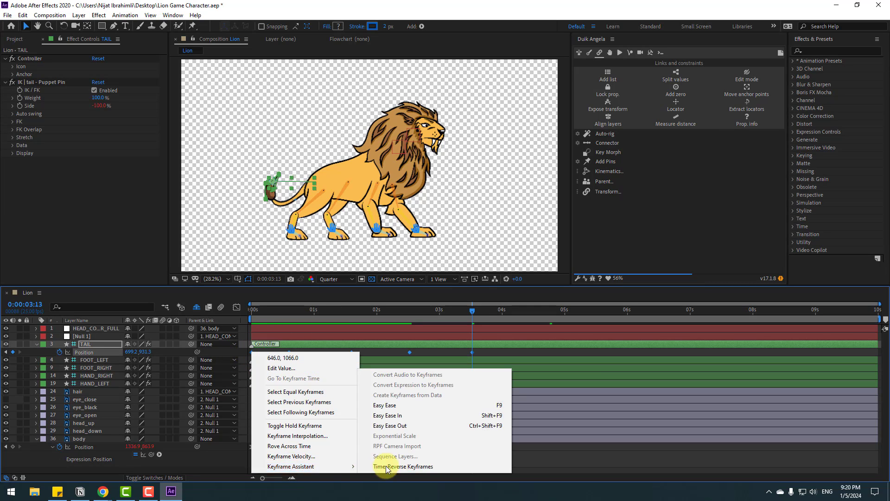
pyautogui.click(389, 405)
pyautogui.press('space')
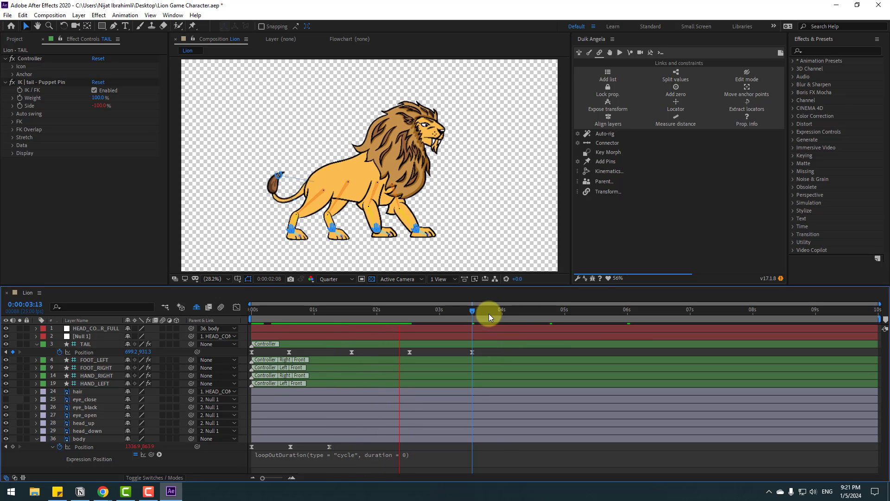
# Step: Paste the tail keys again at 3:14 and 7:01, adjust their timing, and preview
pyautogui.moveTo(482, 351); pyautogui.dragTo(269, 355)
pyautogui.moveTo(473, 310); pyautogui.dragTo(471, 314)
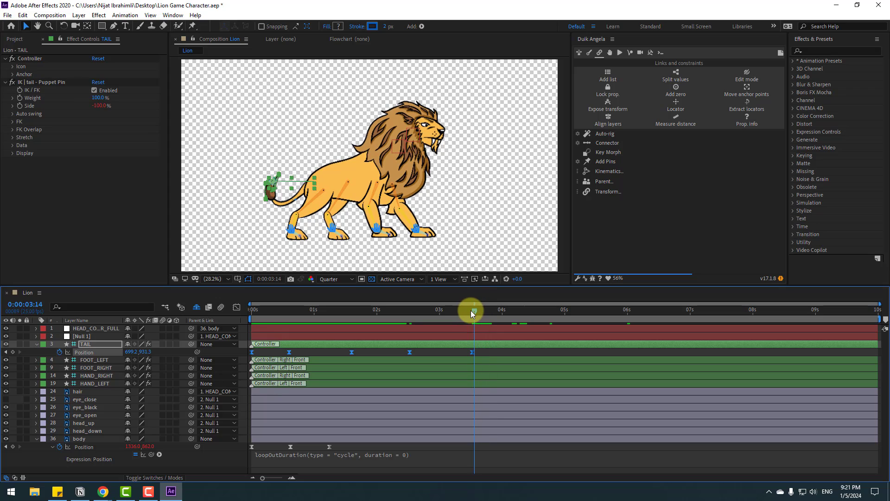
pyautogui.hotkey('ctrl', 'v')
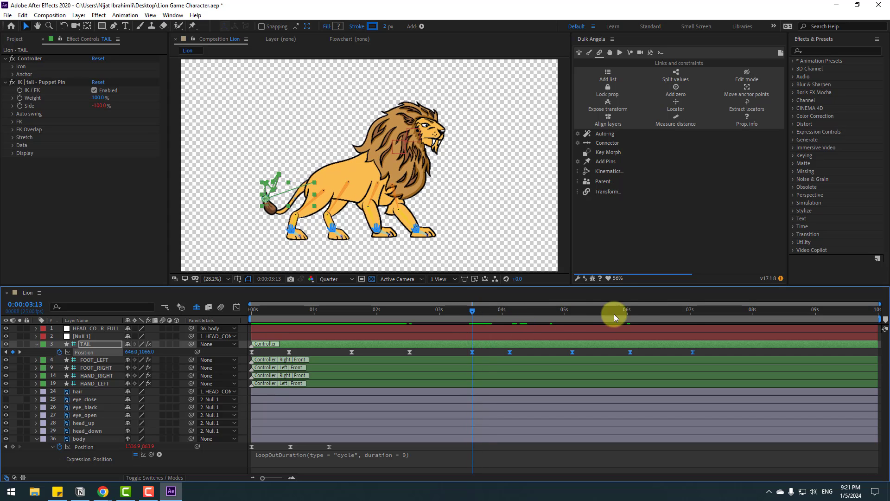
pyautogui.click(693, 310)
pyautogui.hotkey('ctrl', 'v')
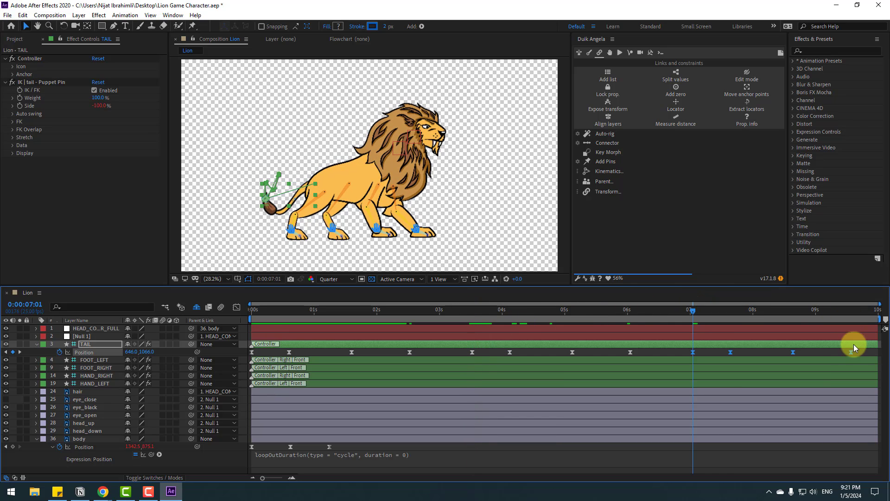
pyautogui.moveTo(857, 356); pyautogui.dragTo(874, 356)
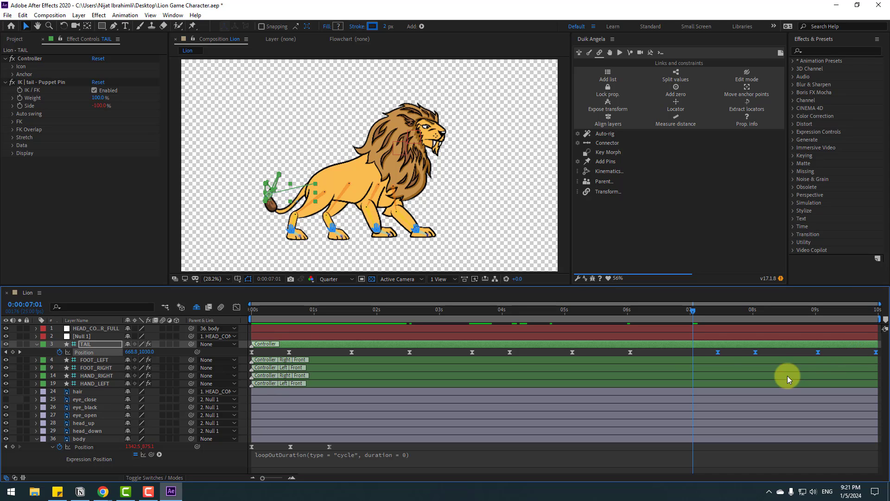
pyautogui.moveTo(718, 352); pyautogui.dragTo(698, 353)
pyautogui.press('space')
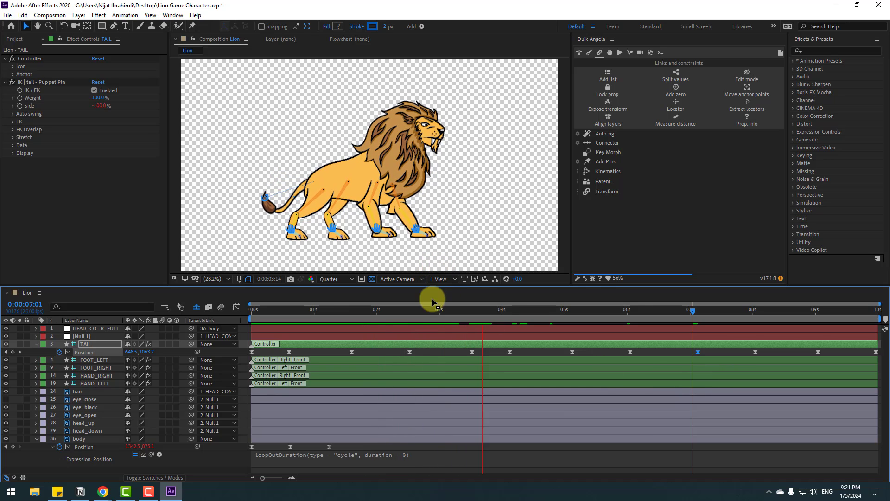
pyautogui.press('space')
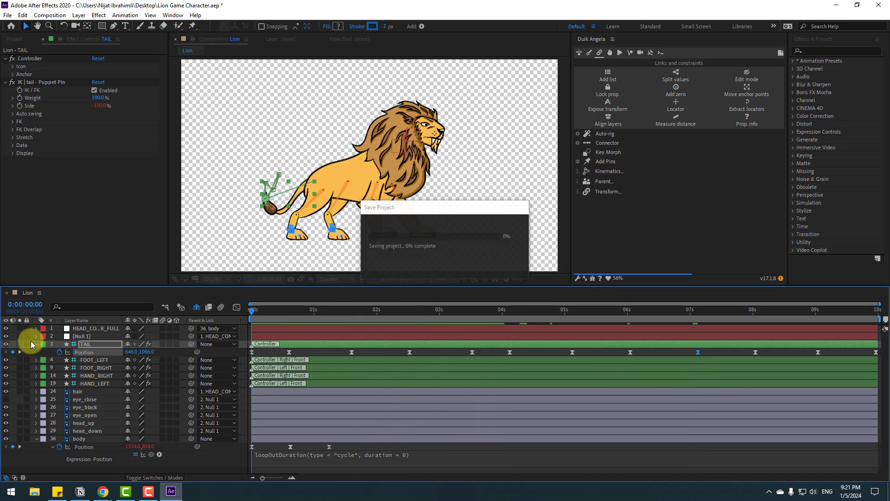
# Step: Key head_down's Rotation at 0° on frame 6 and about 16° on frame 16
pyautogui.click(36, 343)
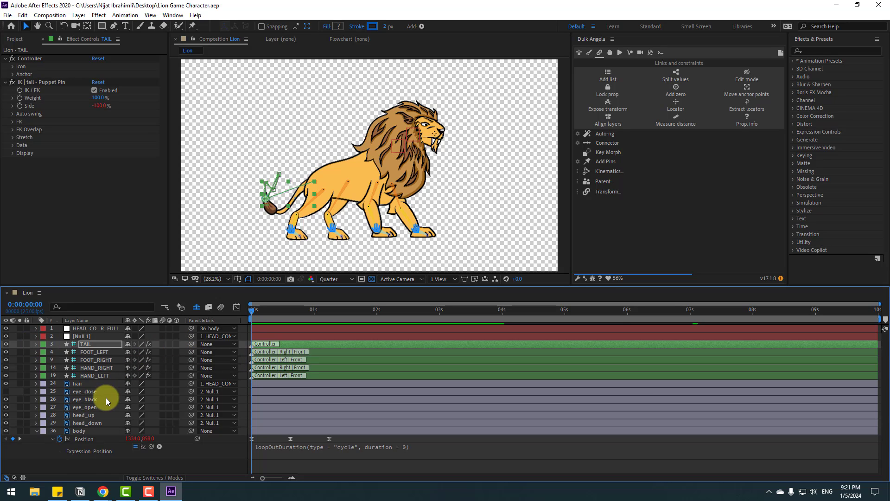
pyautogui.click(101, 423)
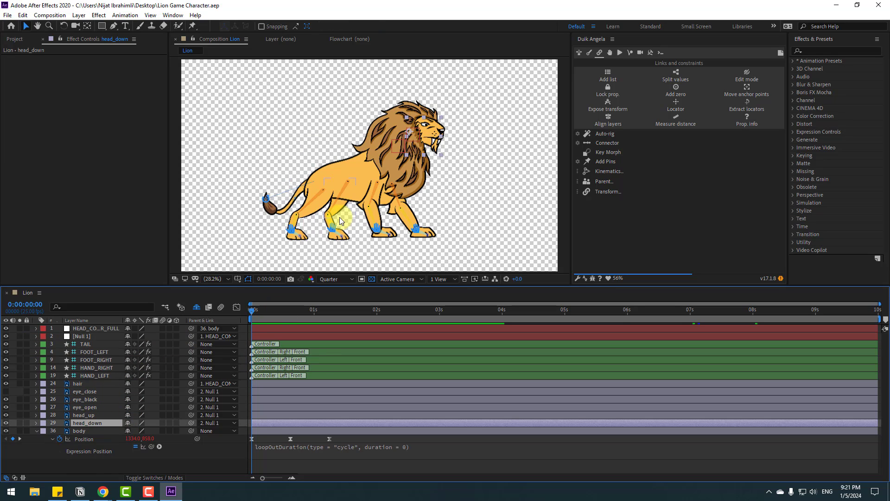
pyautogui.moveTo(253, 310); pyautogui.dragTo(266, 309)
pyautogui.press('r')
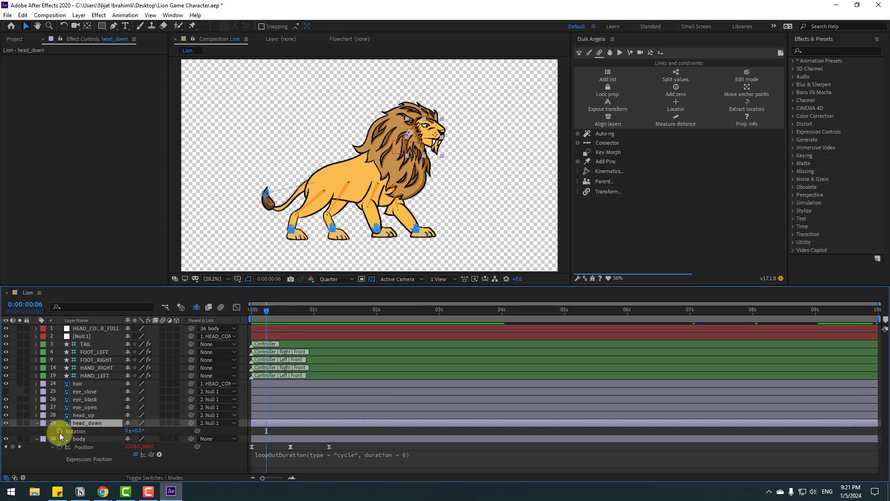
pyautogui.click(59, 431)
pyautogui.hotkey('shift', 'pagedown')
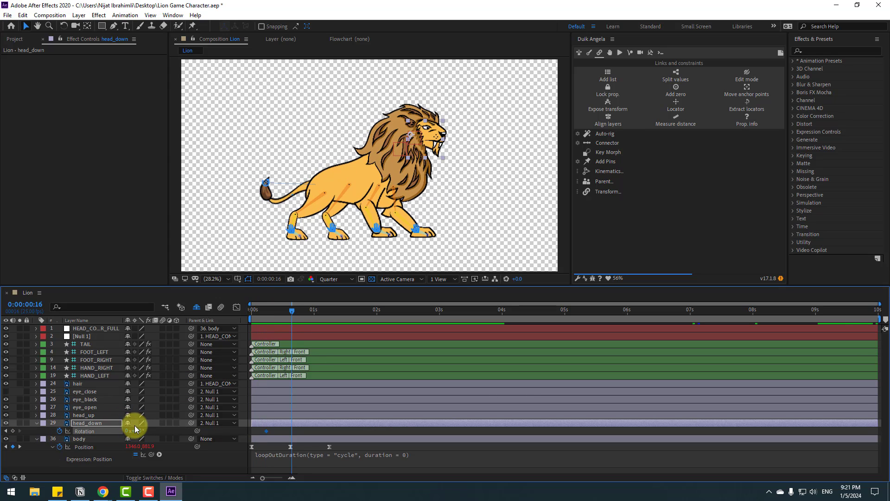
pyautogui.moveTo(135, 430); pyautogui.dragTo(144, 430)
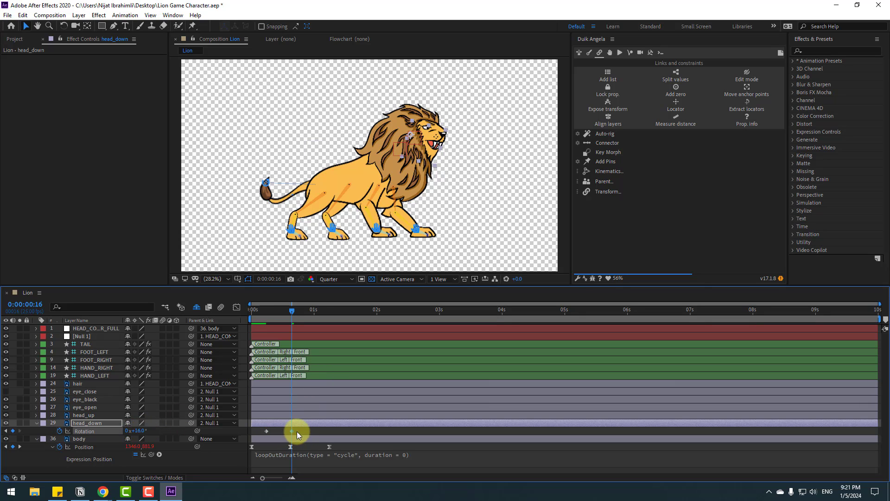
# Step: Apply Easy Ease to both head_down Rotation keyframes and preview the nod
pyautogui.rightClick(265, 432)
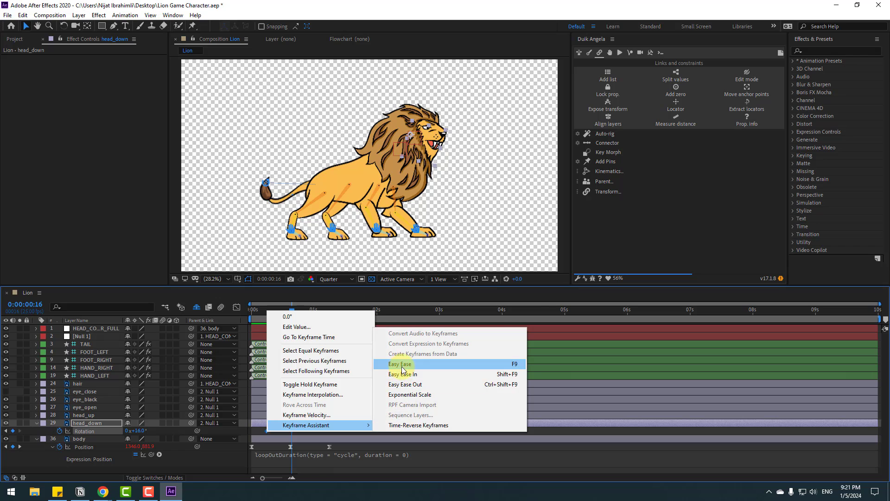
pyautogui.click(398, 364)
pyautogui.click(308, 428)
pyautogui.press('space')
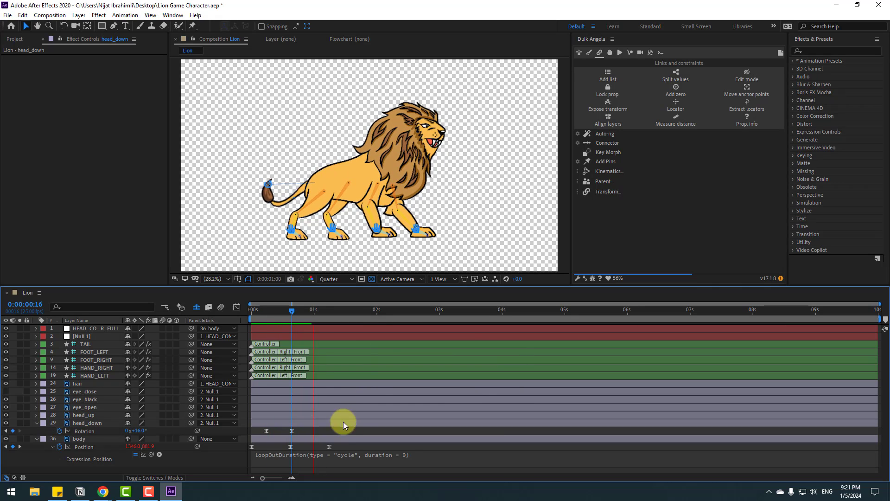
# Step: Add a 0° Rotation keyframe at 1:03 and shift it slightly later
pyautogui.moveTo(291, 311); pyautogui.dragTo(321, 311)
pyautogui.write('0')
pyautogui.press('Return')
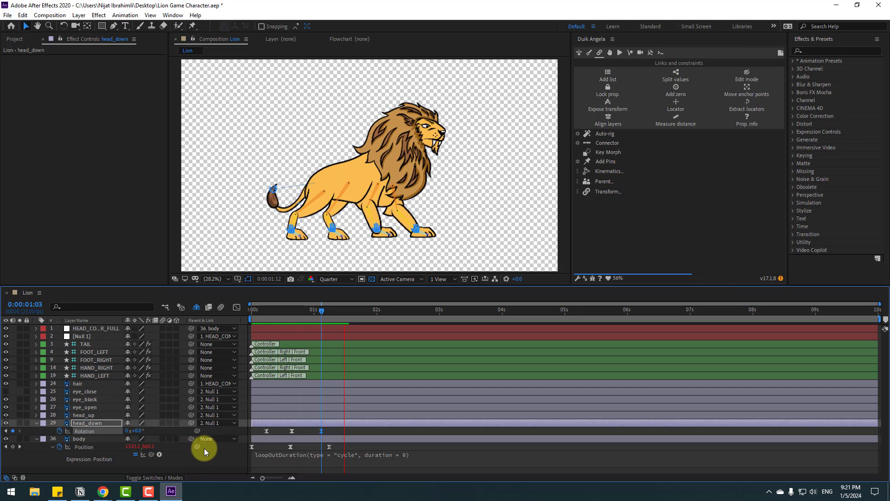
pyautogui.moveTo(322, 433); pyautogui.dragTo(339, 430)
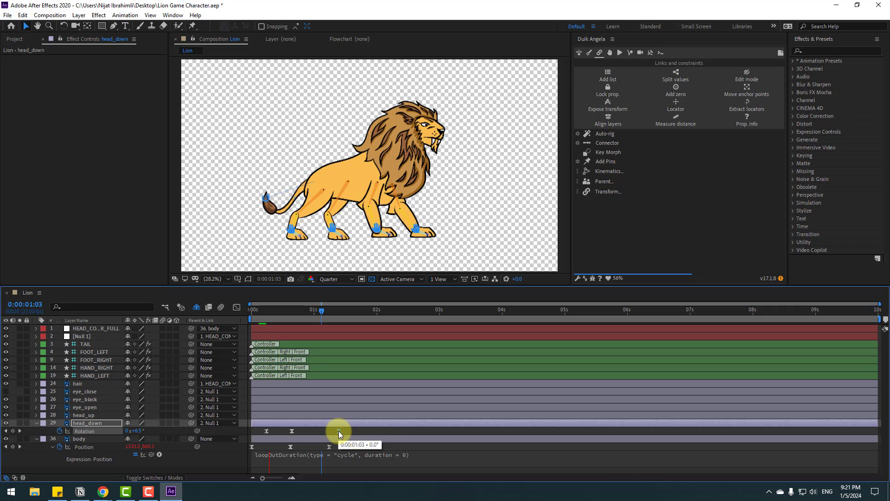
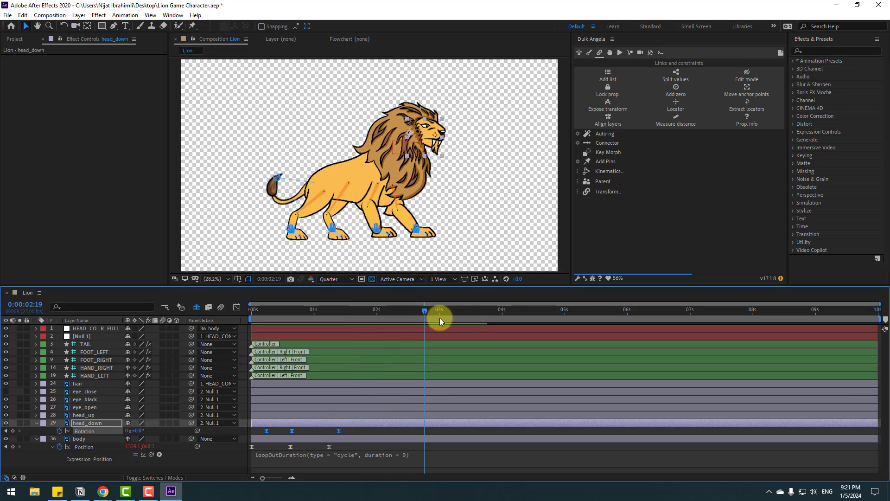
# Step: Paste the head_down rotation keyframes at 5:17 and 8:03, then preview the animation
pyautogui.click(605, 312)
pyautogui.hotkey('ctrl', 'v')
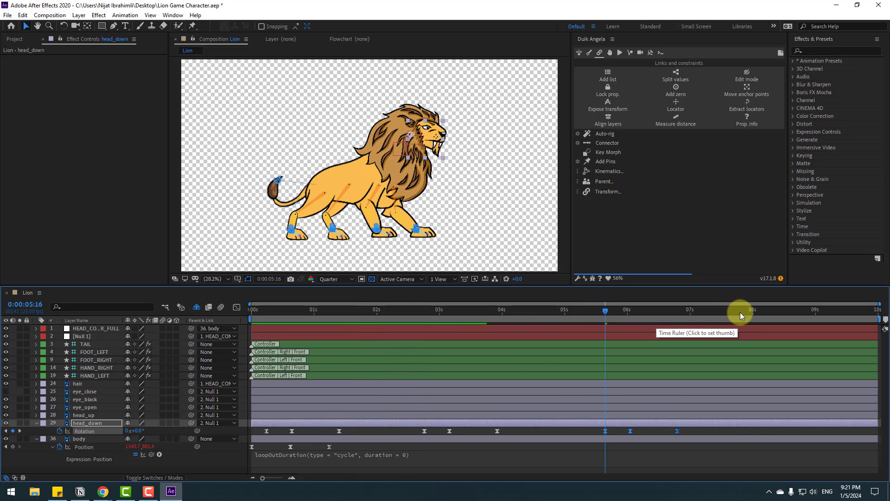
pyautogui.click(760, 311)
pyautogui.click(761, 310)
pyautogui.hotkey('ctrl', 'v')
pyautogui.press('space')
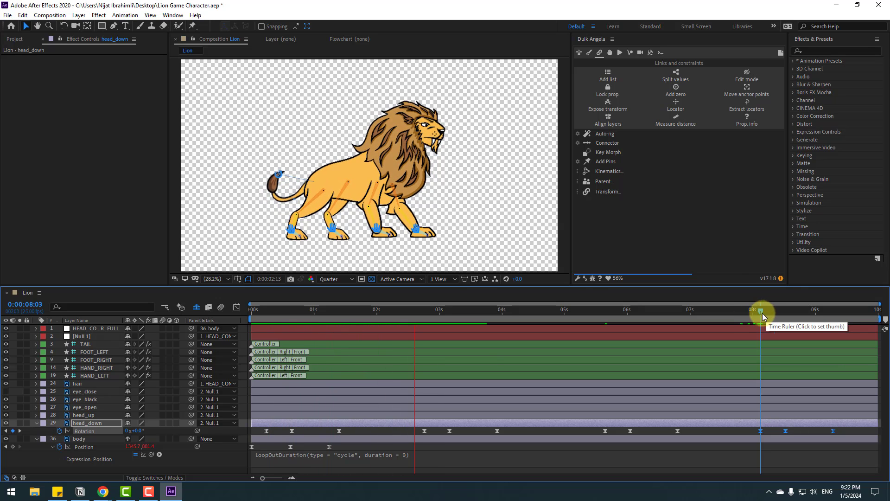
pyautogui.click(287, 311)
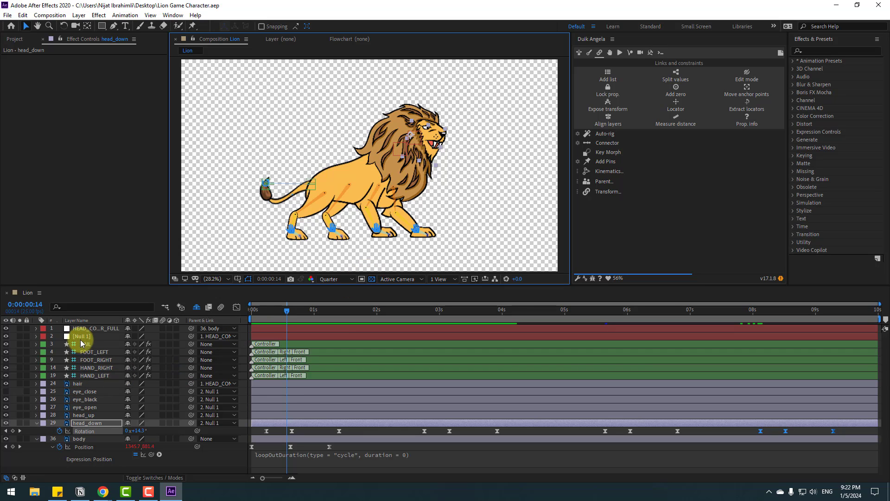
# Step: Key HEAD_CONTROLLER_FULL Rotation at 0°, then -9° at 0:16, and back to 0° at 1:09
pyautogui.click(93, 329)
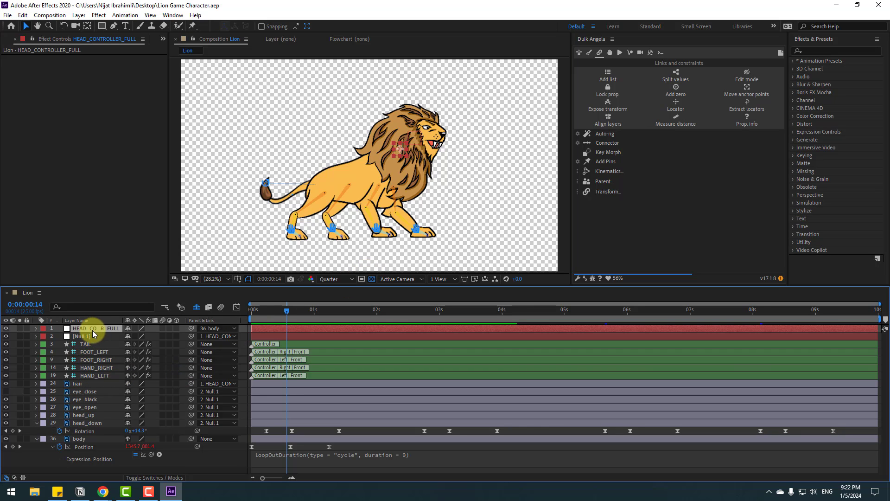
pyautogui.press('r')
pyautogui.moveTo(271, 312); pyautogui.dragTo(292, 312)
pyautogui.click(60, 336)
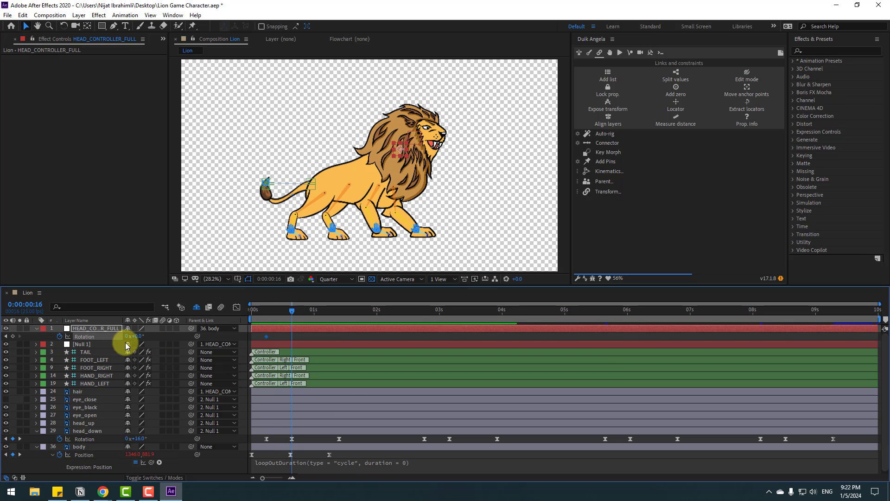
pyautogui.moveTo(133, 336); pyautogui.dragTo(137, 336)
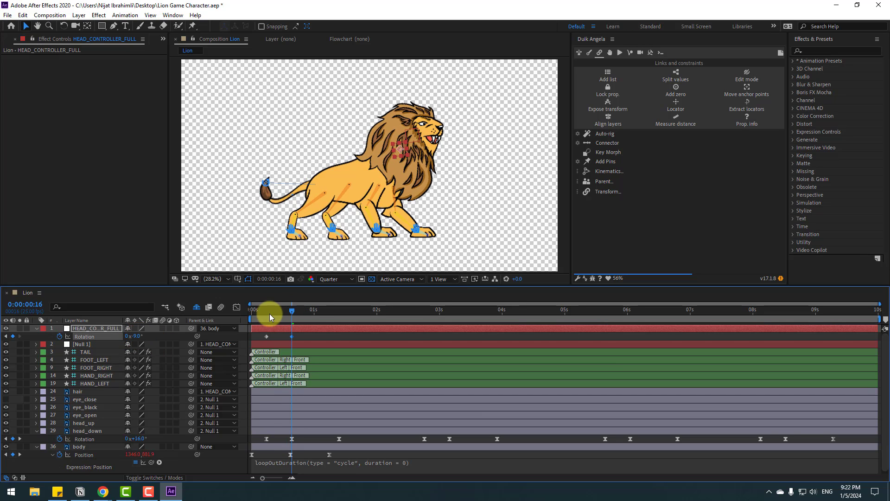
pyautogui.moveTo(265, 311); pyautogui.dragTo(337, 310)
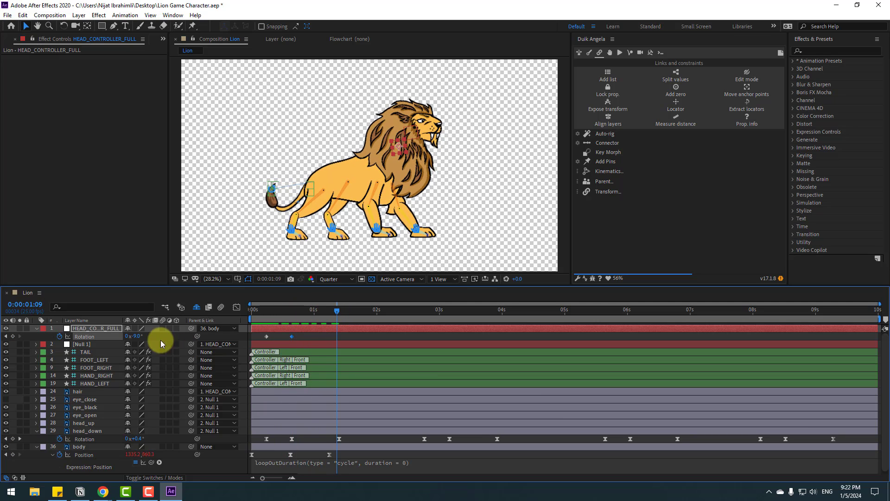
pyautogui.click(136, 336)
pyautogui.write('0')
pyautogui.press('Return')
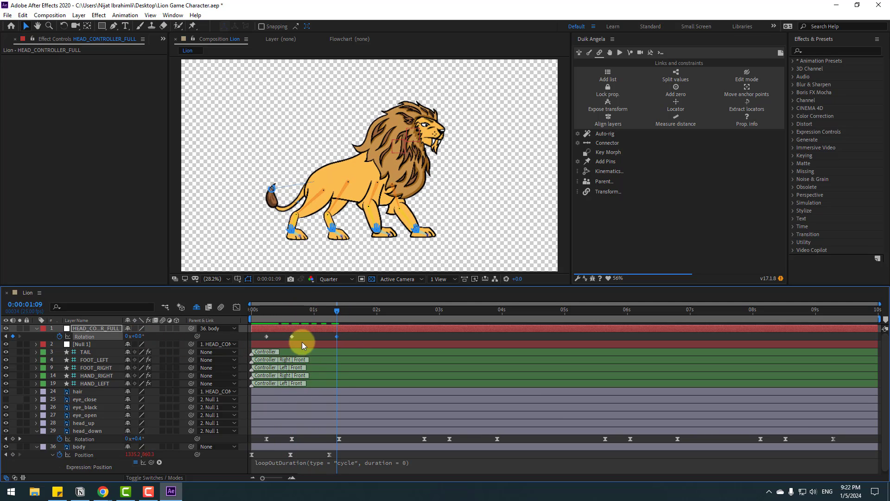
# Step: Apply Easy Ease to the controller's rotation keyframes, nudge the middle key later, and preview
pyautogui.rightClick(266, 338)
pyautogui.moveTo(306, 453)
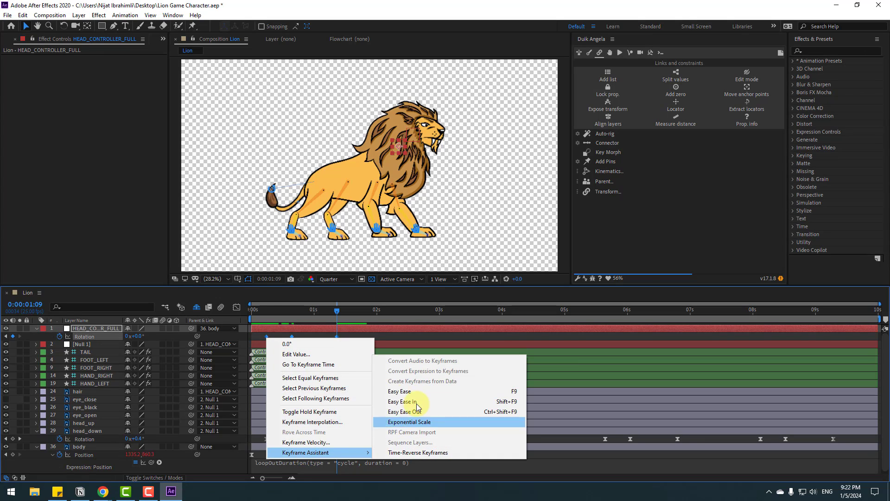
pyautogui.click(377, 391)
pyautogui.click(356, 337)
pyautogui.moveTo(292, 337); pyautogui.dragTo(298, 338)
pyautogui.press('space')
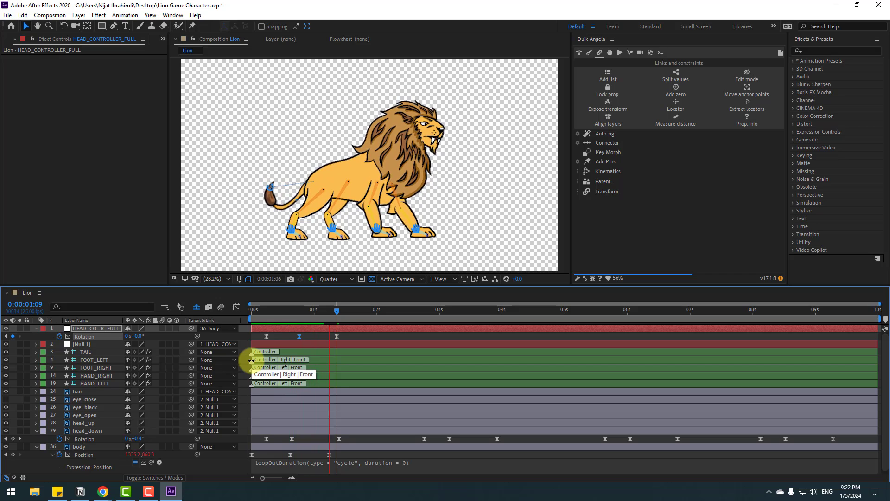
# Step: Paste the head tilt keyframes at 2:19, 5:10 and 7:22, then preview
pyautogui.click(375, 307)
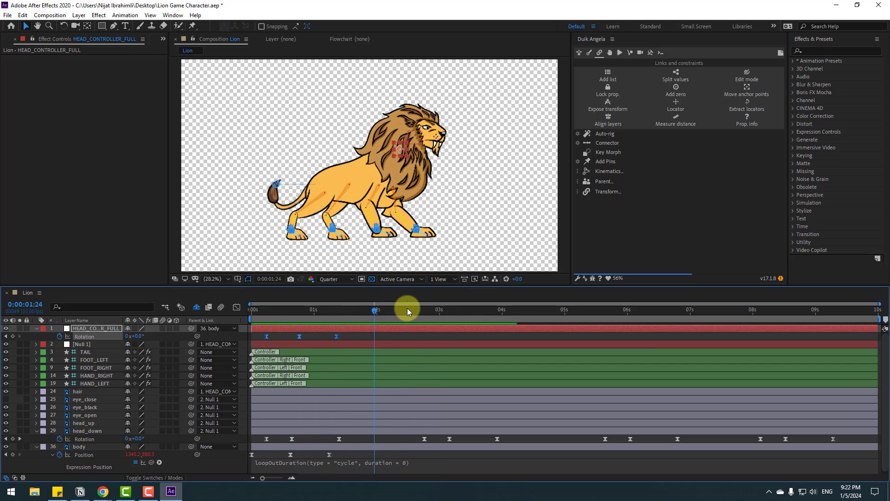
pyautogui.moveTo(407, 309); pyautogui.dragTo(424, 308)
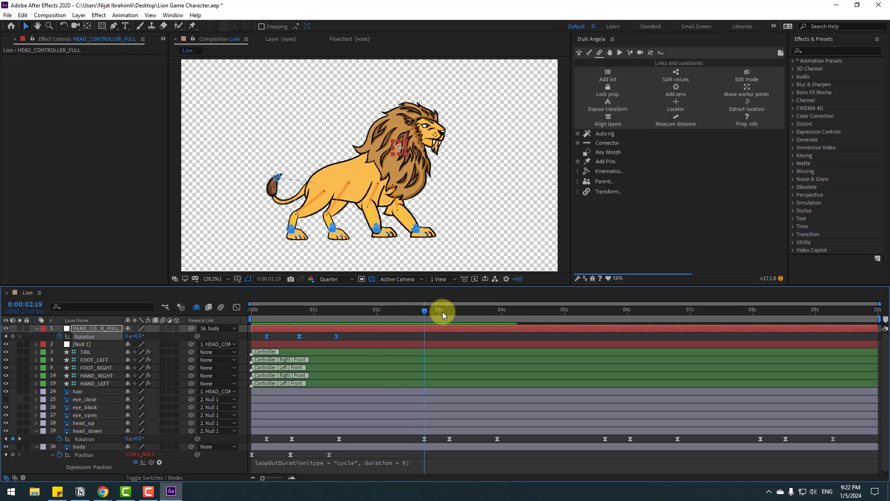
pyautogui.hotkey('ctrl', 'v')
pyautogui.click(590, 310)
pyautogui.hotkey('ctrl', 'v')
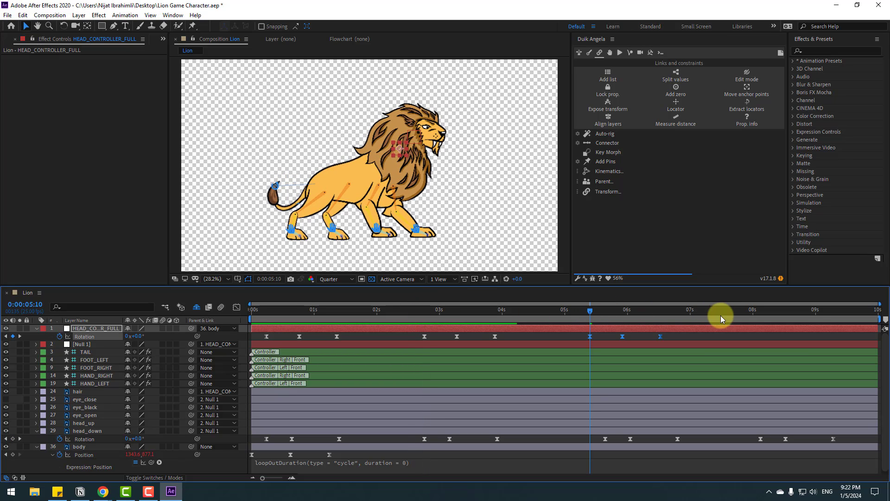
pyautogui.click(746, 311)
pyautogui.hotkey('ctrl', 'v')
pyautogui.press('space')
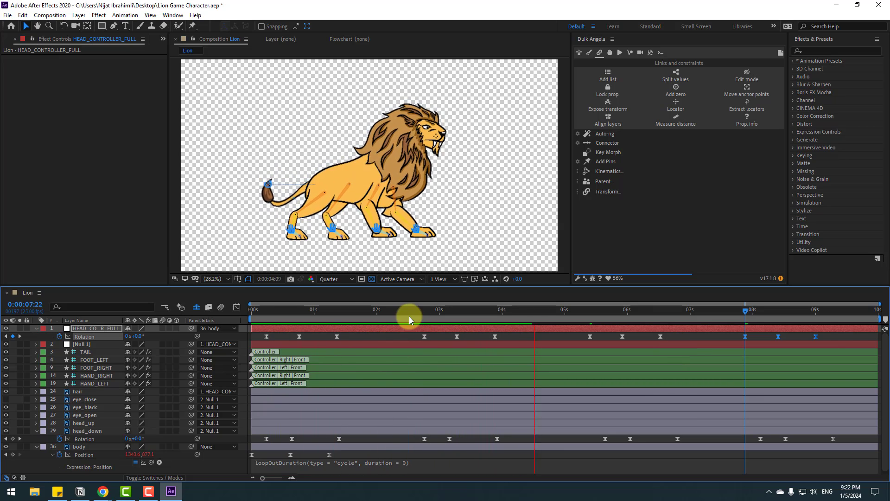
# Step: Stop playback, save the project and collapse the controller's properties
pyautogui.click(255, 310)
pyautogui.hotkey('ctrl', 's')
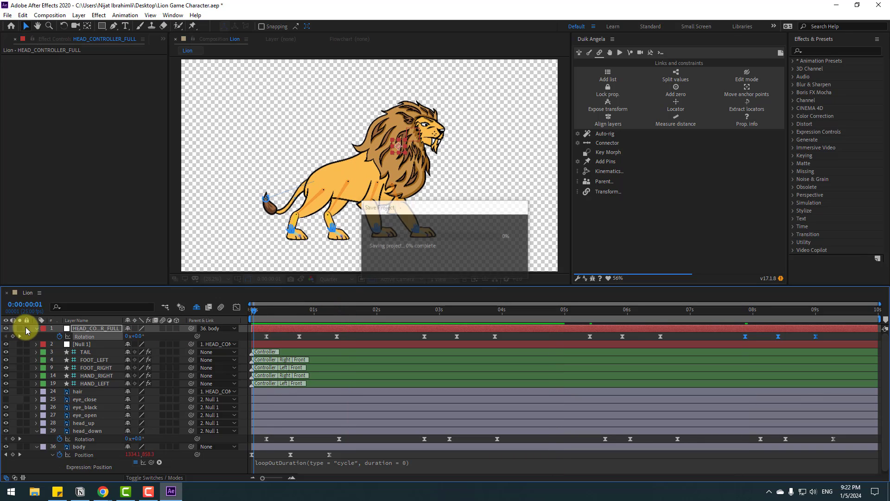
pyautogui.click(35, 328)
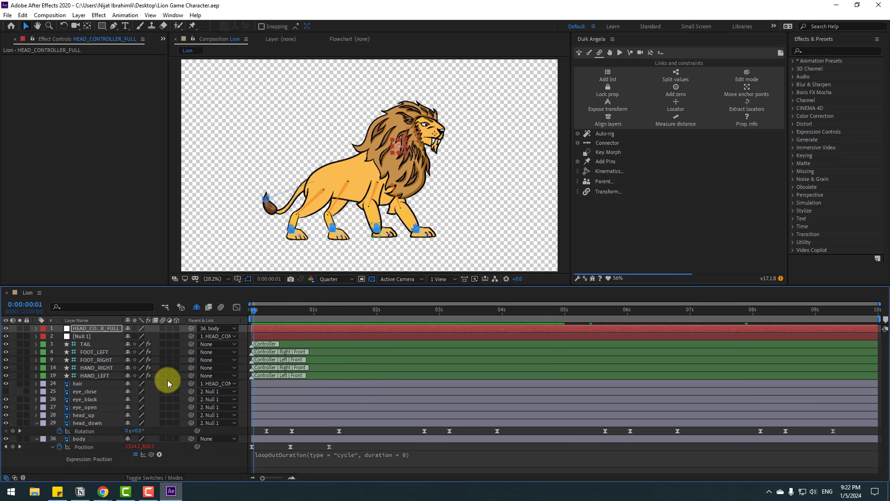
# Step: Select eye_close at the first frame and zoom the timeline in to individual frames
pyautogui.click(96, 392)
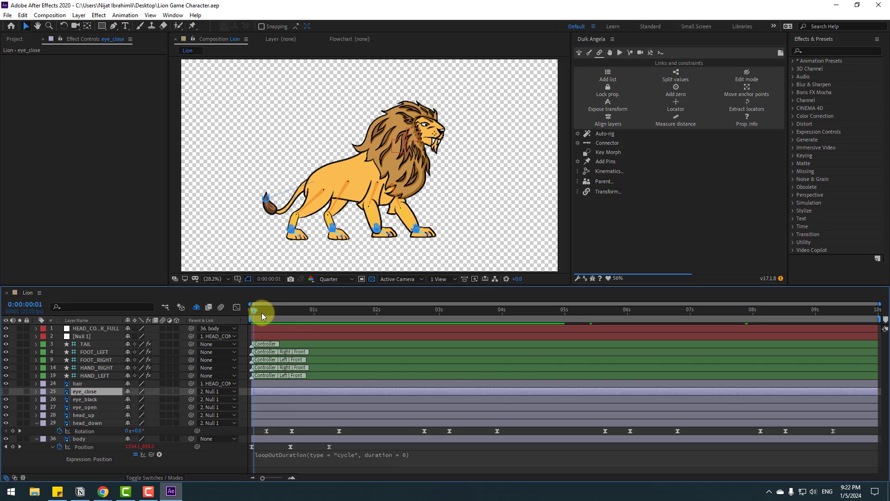
pyautogui.moveTo(262, 312); pyautogui.dragTo(231, 315)
pyautogui.press('=')
pyautogui.press('=')
pyautogui.press('=')
pyautogui.press('=')
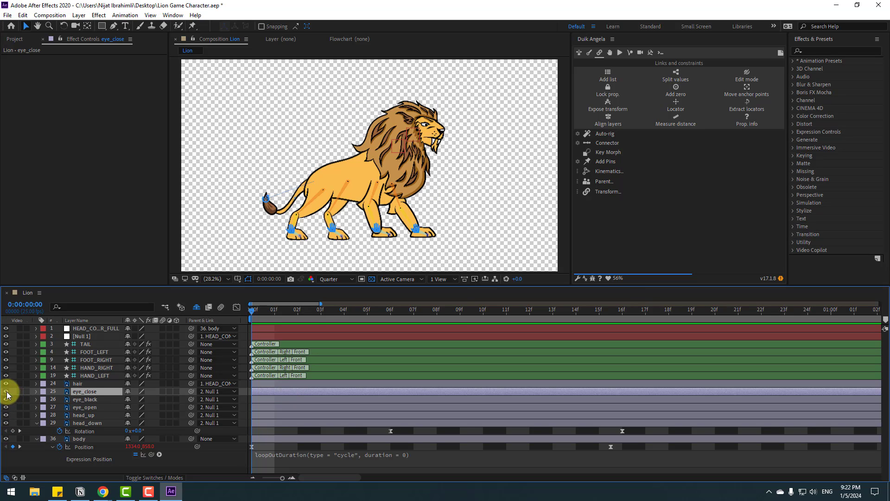
# Step: Zoom the Composition viewer in on the lion's head and eye, advancing a few frames
pyautogui.scroll(4, 431, 128)
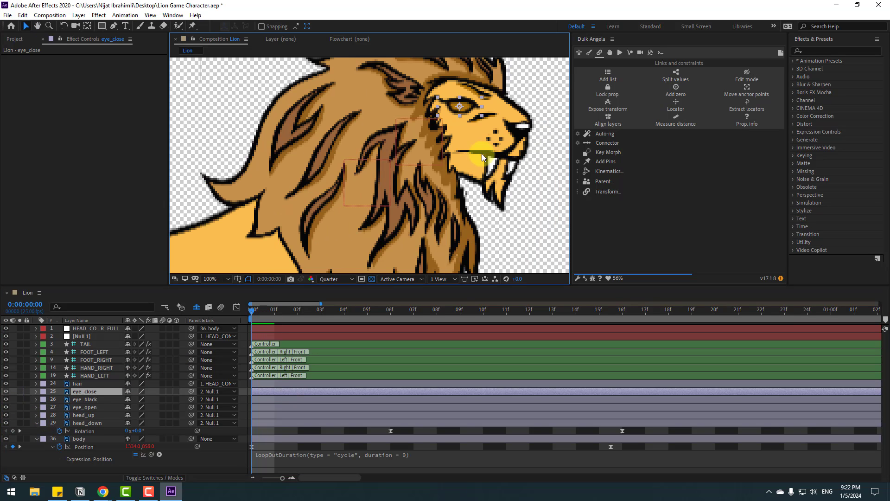
pyautogui.moveTo(482, 153); pyautogui.dragTo(402, 193)
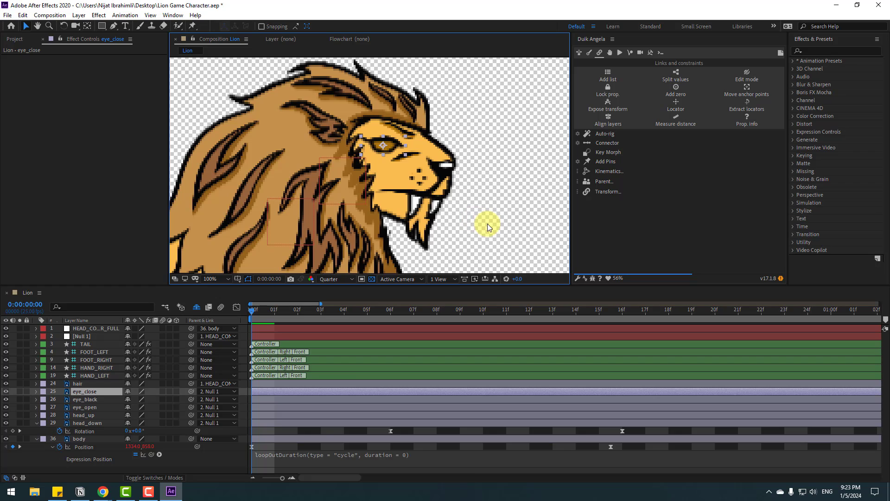
pyautogui.press('space')
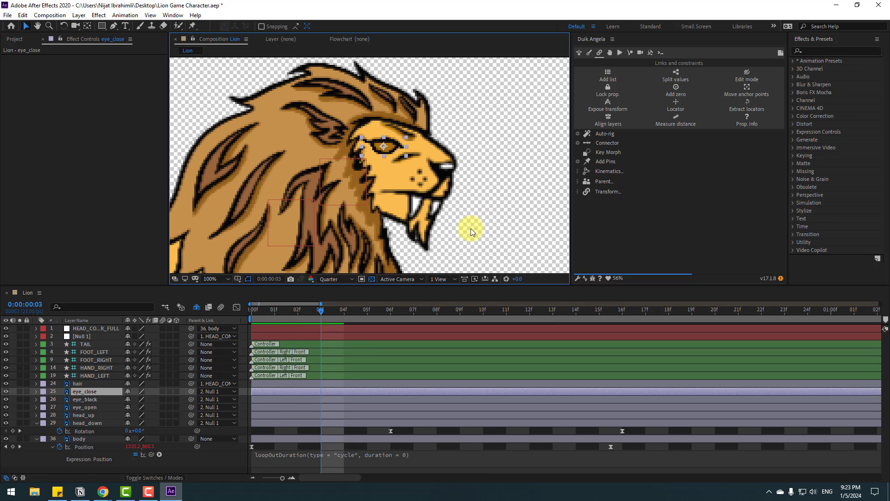
pyautogui.press('-')
pyautogui.press('-')
pyautogui.press('-')
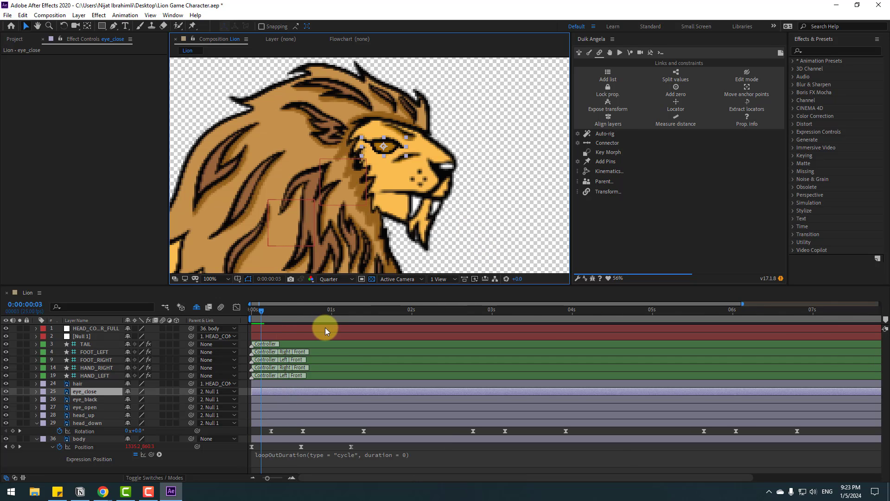
# Step: Split eye_close at the current time, delete the extra piece, and move eye_close 2 later
pyautogui.click(8, 15)
pyautogui.moveTo(22, 14)
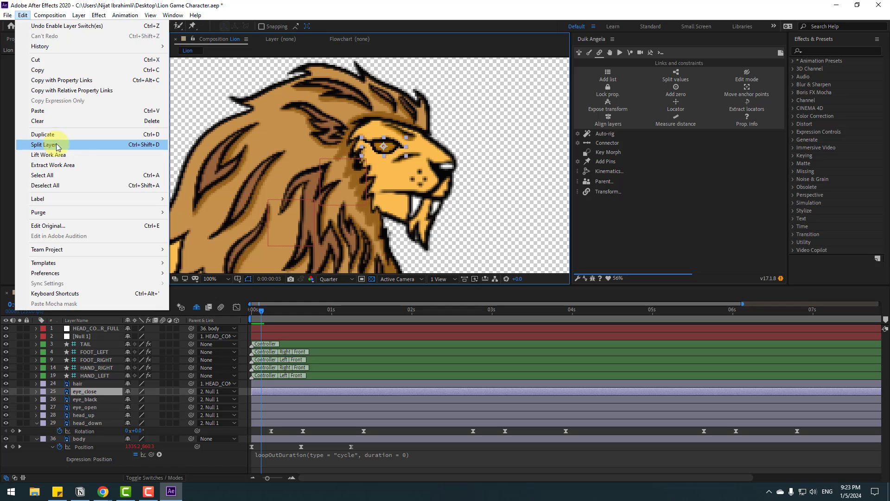
pyautogui.click(147, 145)
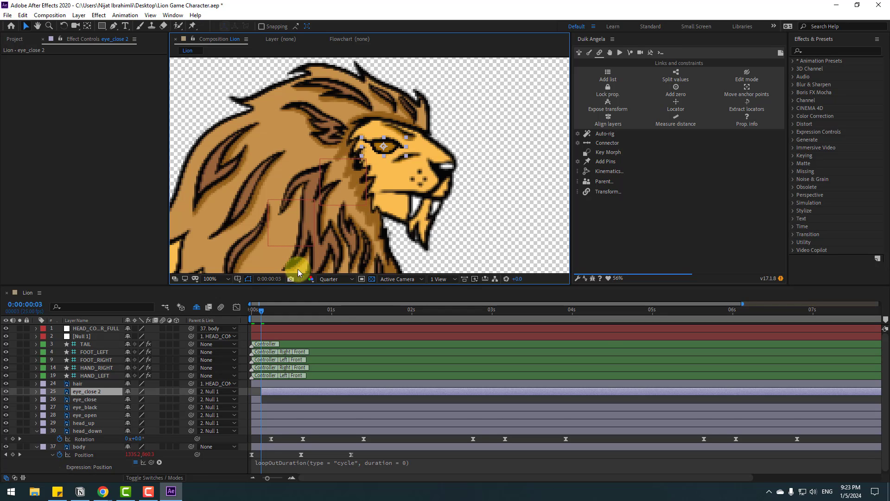
pyautogui.press('Delete')
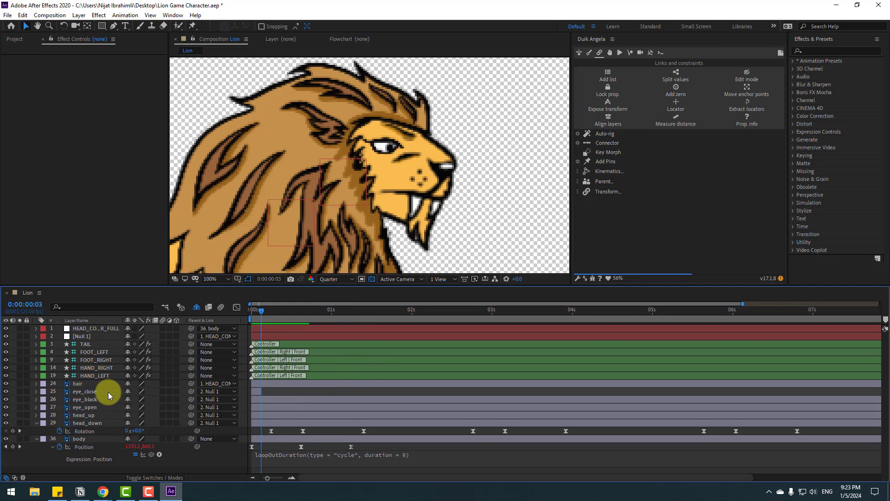
pyautogui.click(109, 391)
pyautogui.hotkey('ctrl', 'shift', 'd')
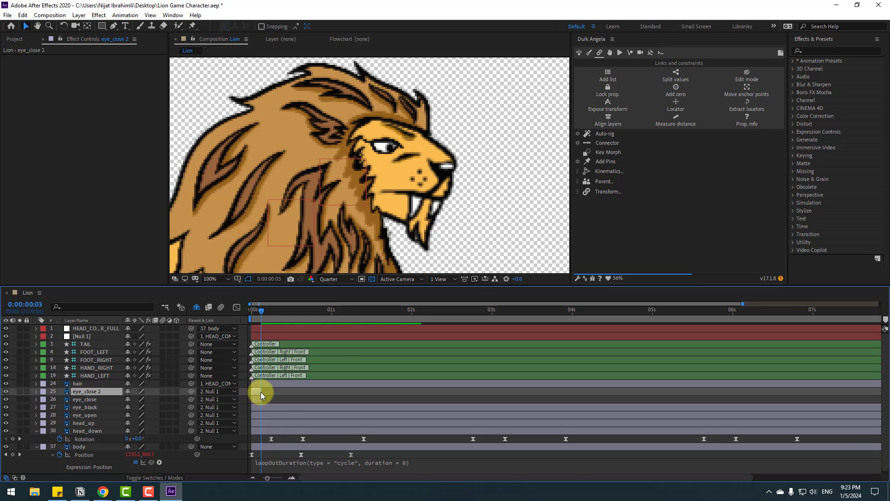
pyautogui.moveTo(261, 391); pyautogui.dragTo(301, 390)
# Step: Duplicate the blink clip repeatedly, spread the copies across the timeline, and preview the blinks
pyautogui.hotkey('ctrl', 'd')
pyautogui.hotkey('ctrl', 'f')
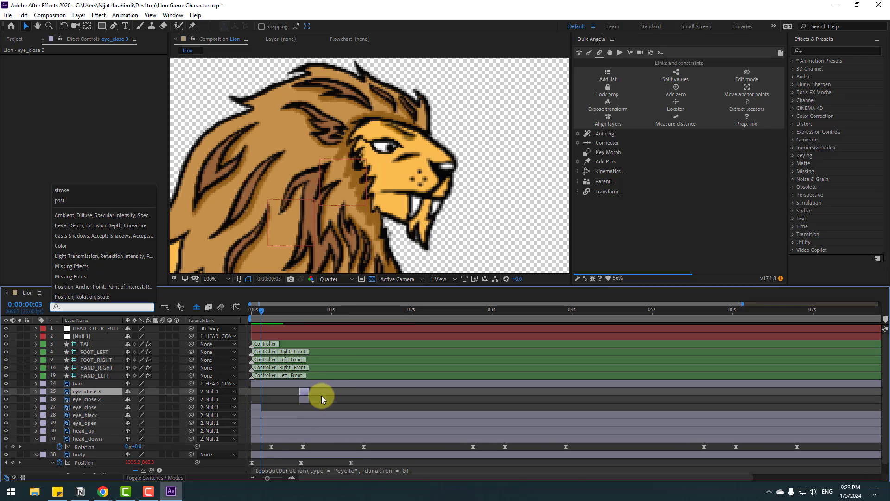
pyautogui.click(321, 395)
pyautogui.moveTo(318, 395); pyautogui.dragTo(668, 390)
pyautogui.hotkey('ctrl', 'd')
pyautogui.hotkey('ctrl', 'd')
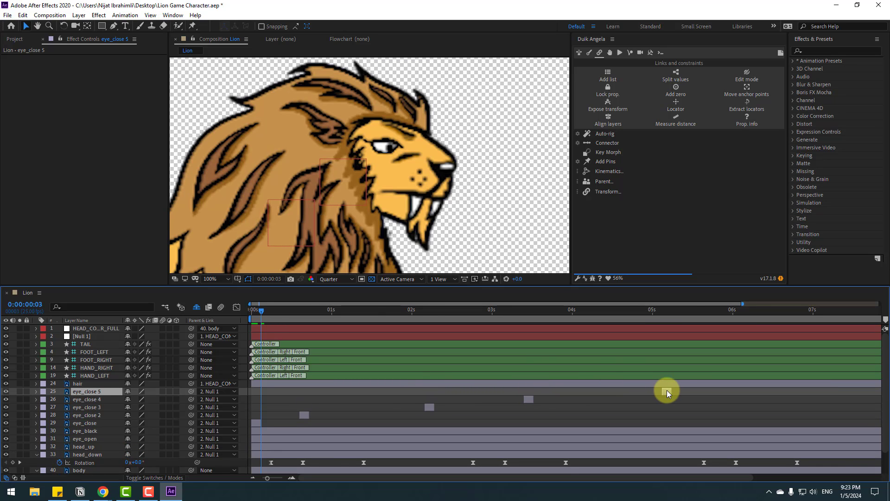
pyautogui.press('-')
pyautogui.hotkey('ctrl', 'd')
pyautogui.moveTo(574, 390); pyautogui.dragTo(839, 391)
pyautogui.hotkey('ctrl', 'd')
pyautogui.hotkey('ctrl', 'd')
pyautogui.hotkey('ctrl', 'd')
pyautogui.click(219, 219)
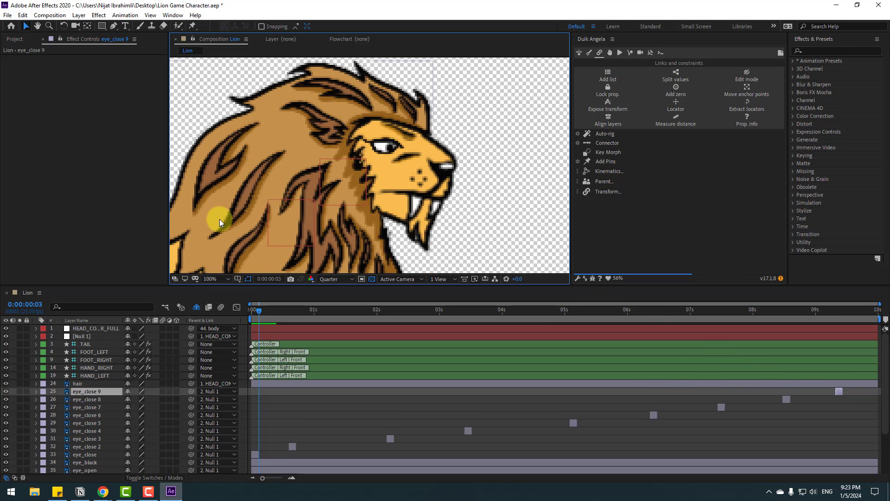